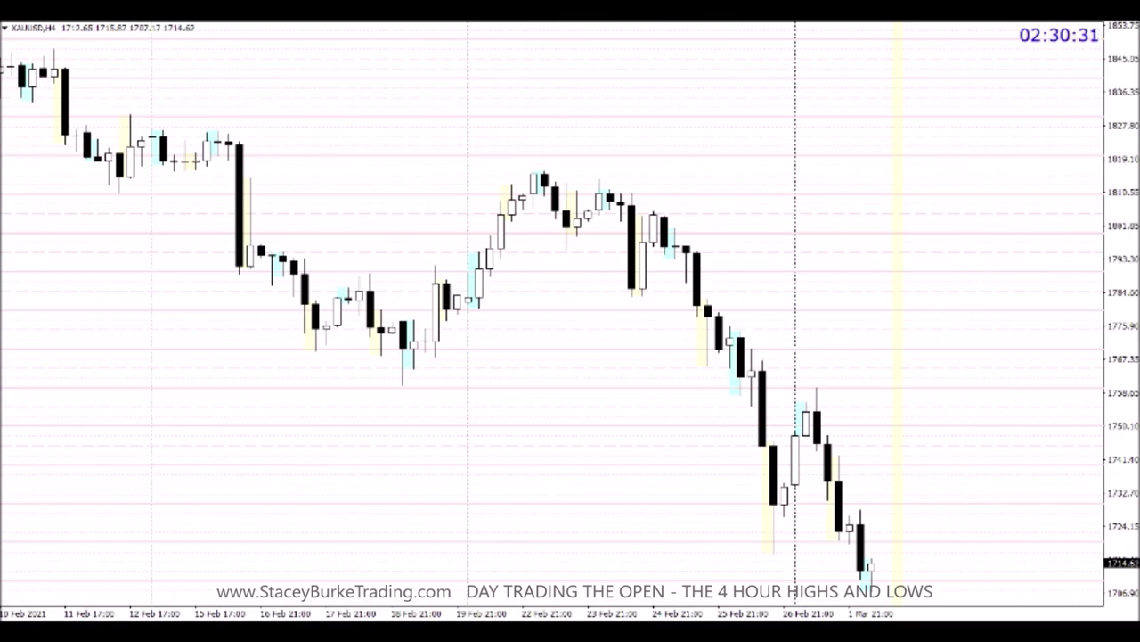
Draw a horizontal trend line from the 26 February low at about 1717 to the latest candle on the H4 chart.
scroll(461, 467, left, 6)
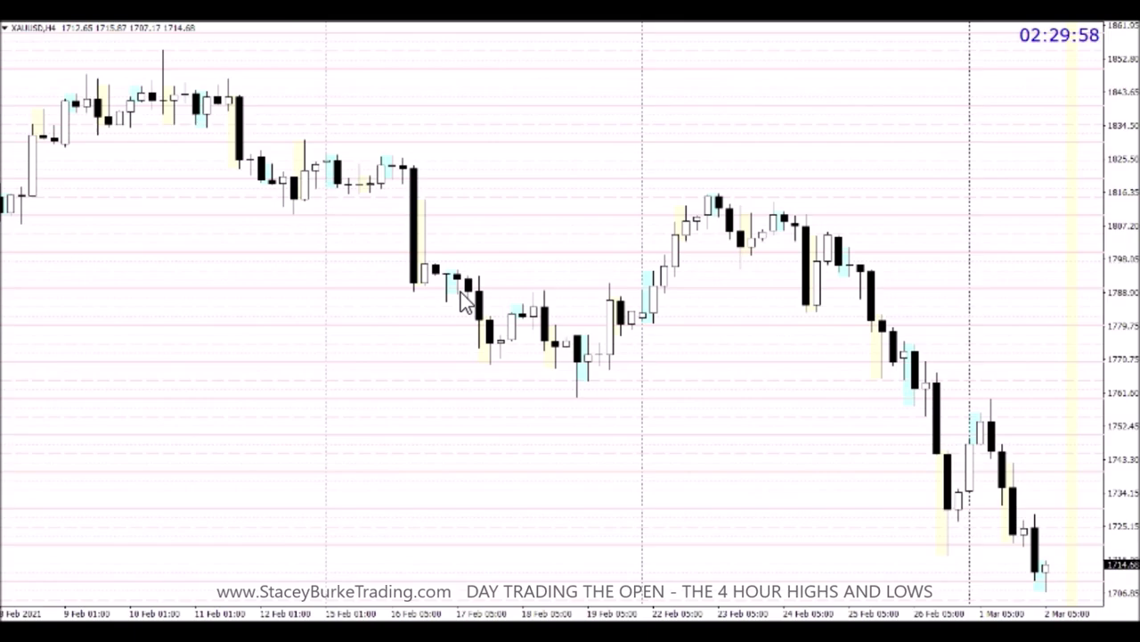
scroll(463, 301, down, 3)
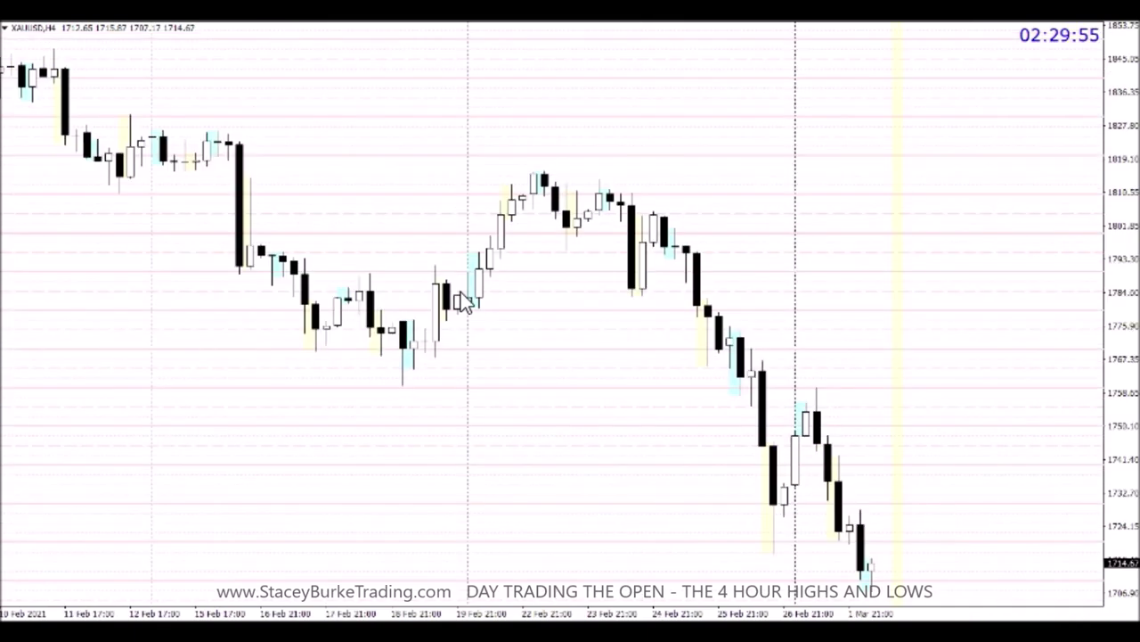
scroll(463, 301, up, 10)
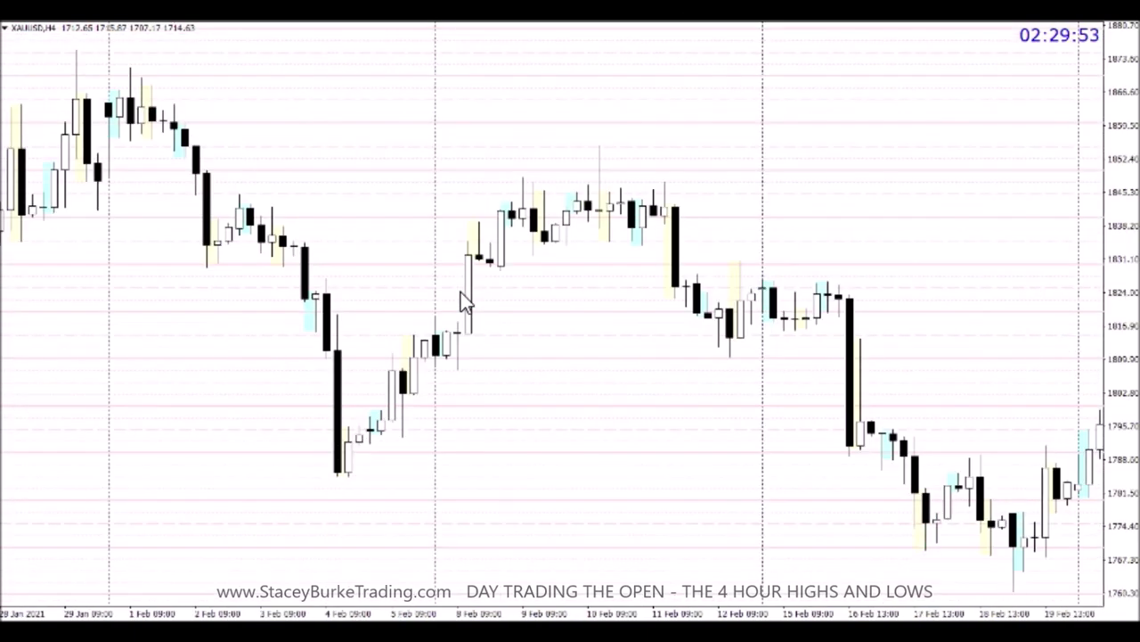
scroll(462, 294, down, 4)
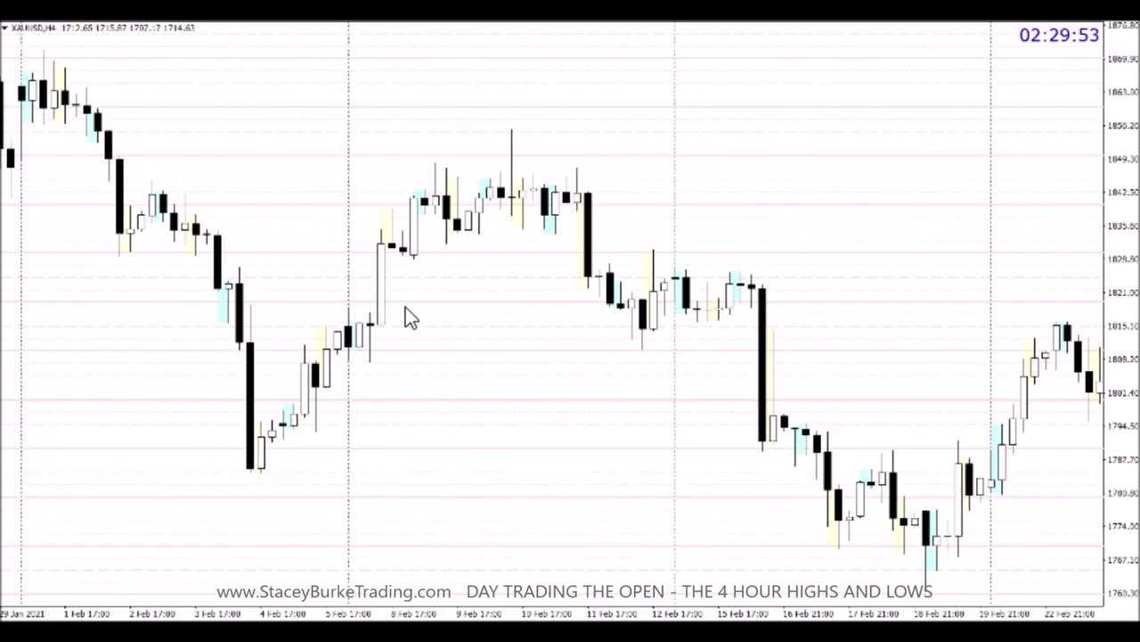
scroll(405, 308, down, 10)
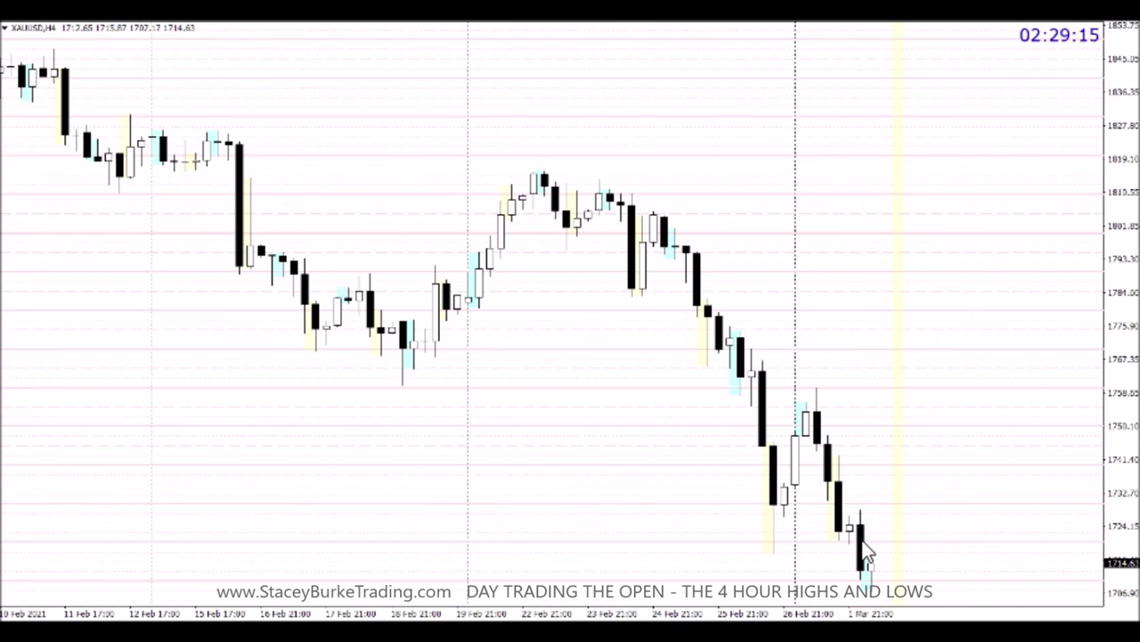
click(381, 27)
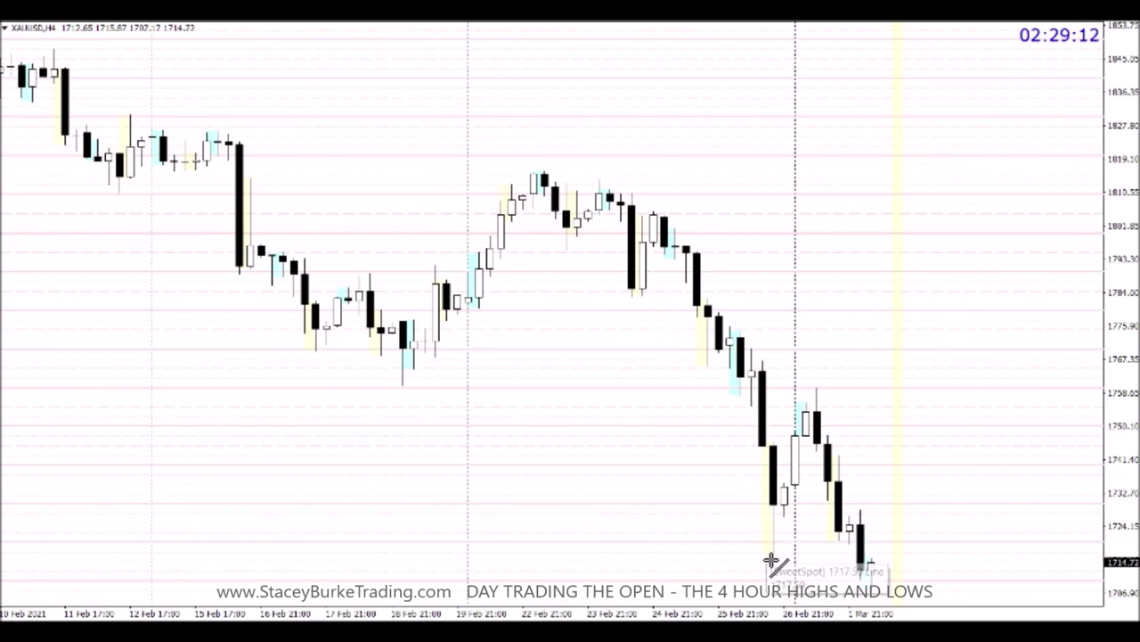
mouse_move(770, 555)
mouse_down()
mouse_move(869, 546)
mouse_move(881, 555)
mouse_up()
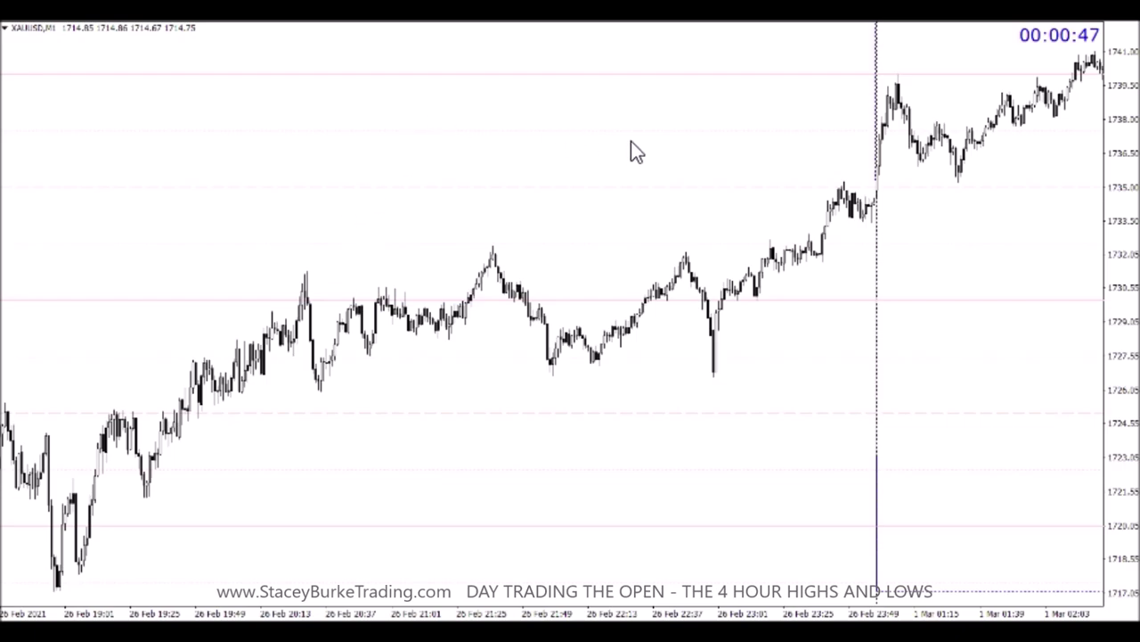
Reapply the Weekly-Period-Separator-Indicator on the M1 chart with 50 bars to process and the HotPink colour.
right_click(764, 172)
click(792, 261)
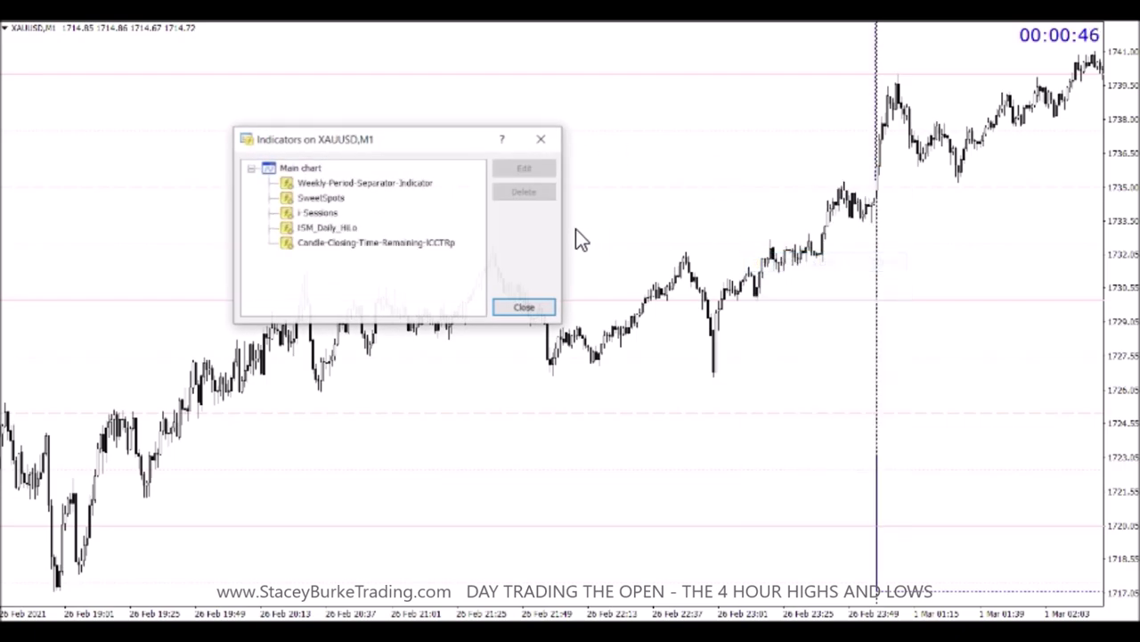
double_click(425, 184)
click(346, 364)
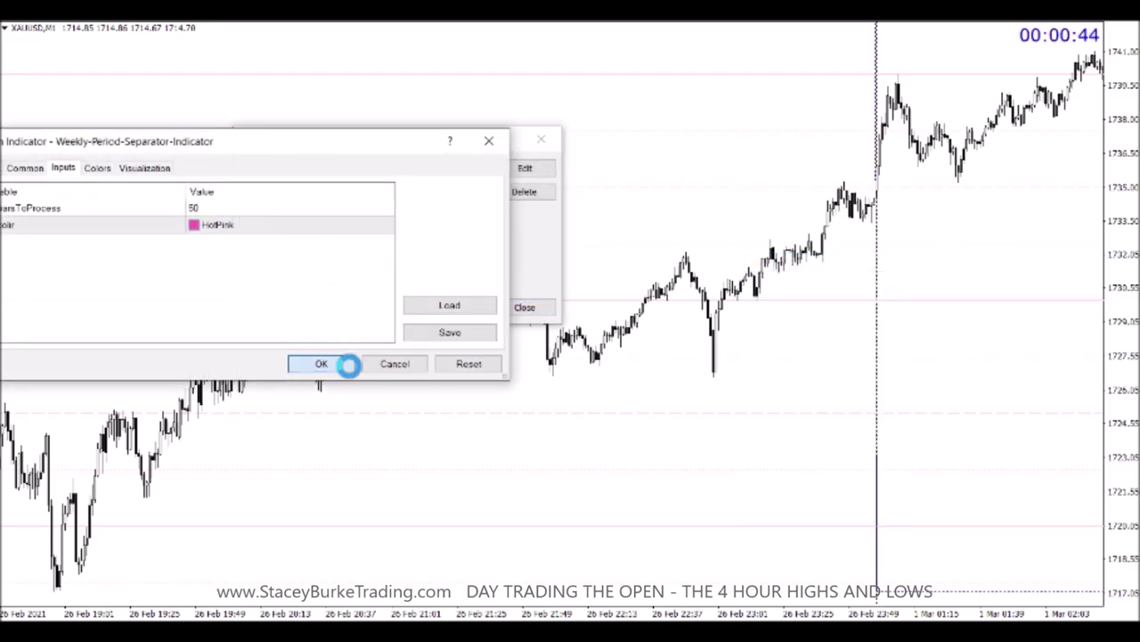
click(521, 308)
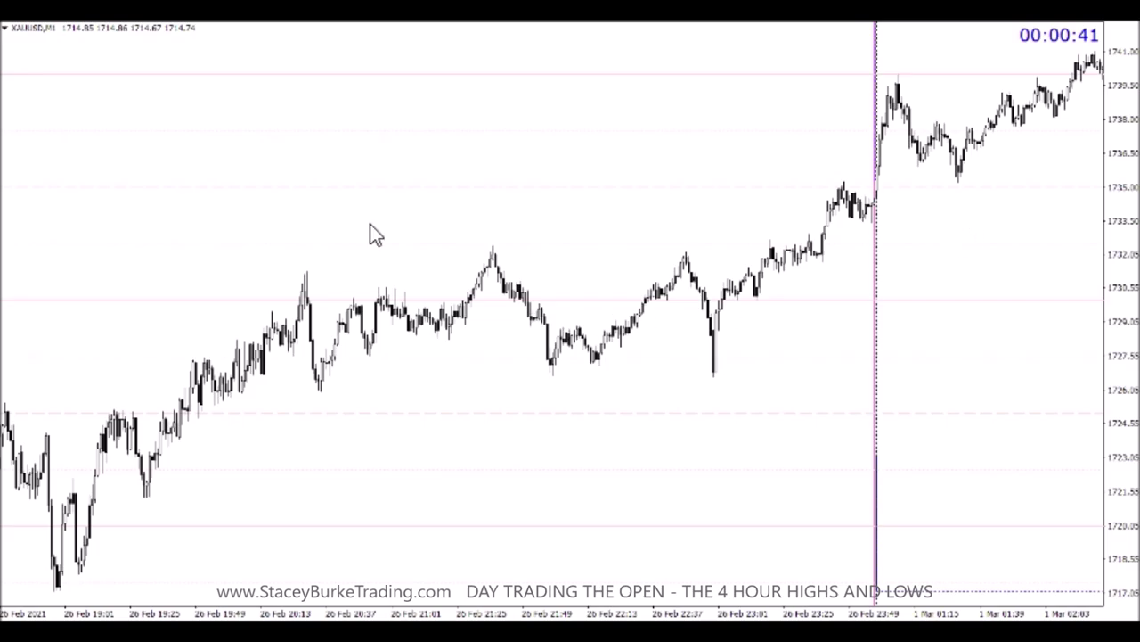
Mark the late 26 February range with horizontal trend lines at its high, about 1732.5, and its low, about 1726.8.
click(378, 21)
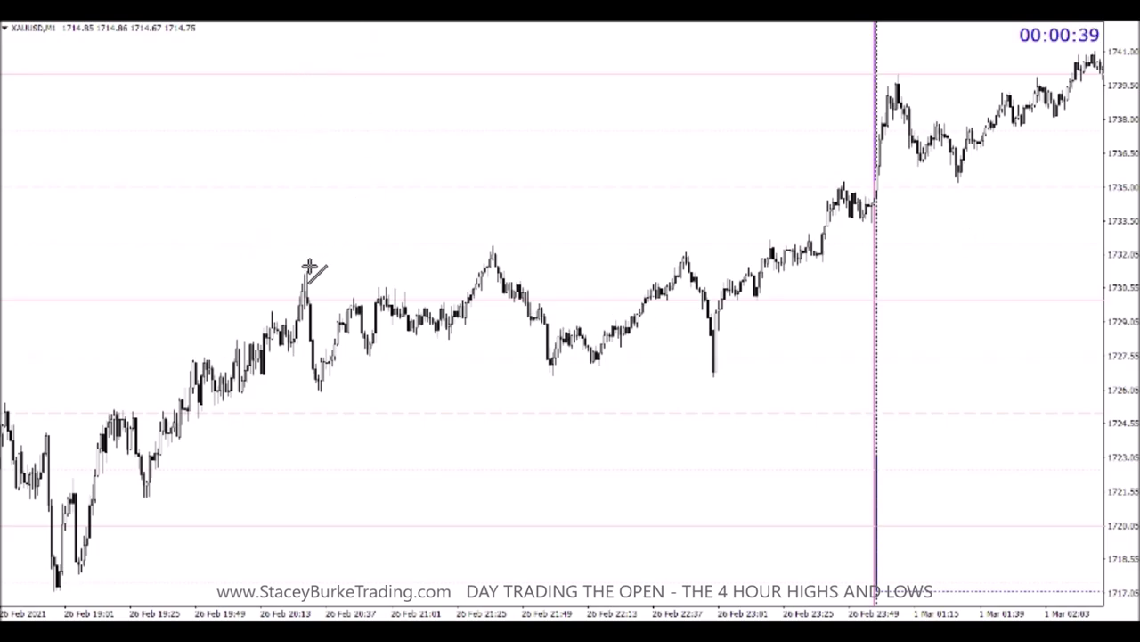
drag(489, 244, 875, 246)
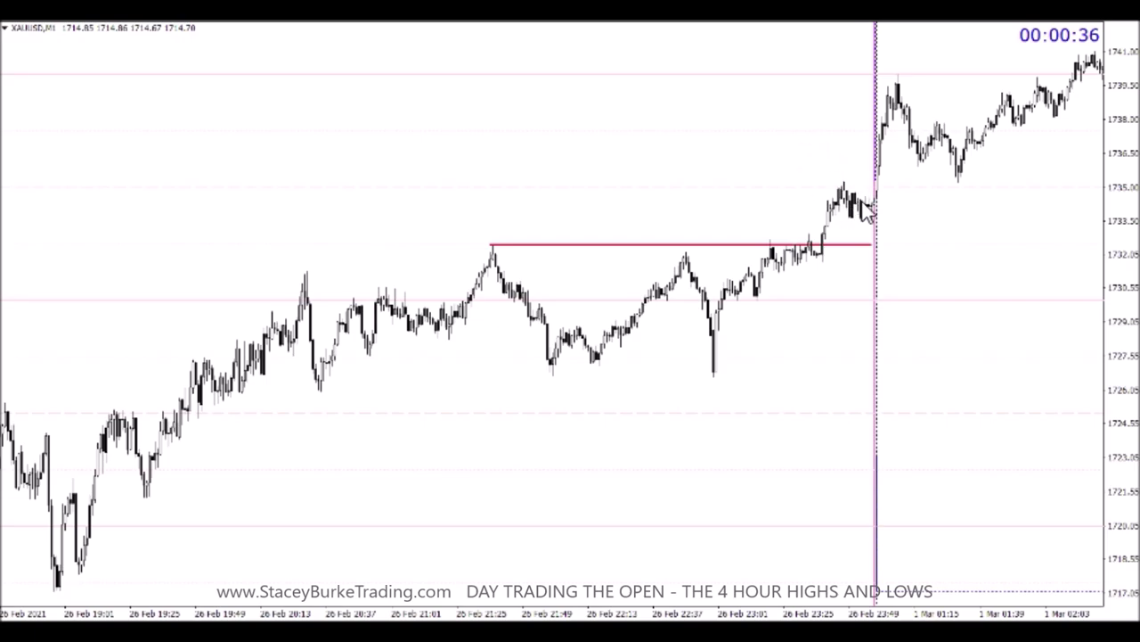
click(378, 22)
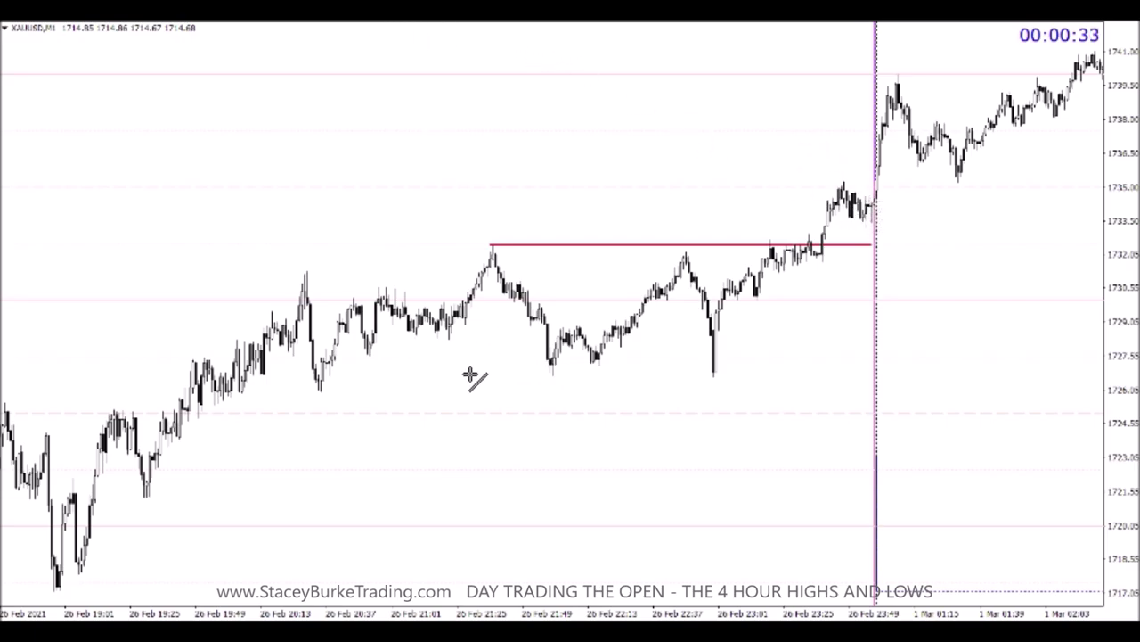
drag(469, 373, 829, 376)
Draw a horizontal trend line at about 1735.5 from the pre-open high across 1 March, and level the range-high line's end.
key(End)
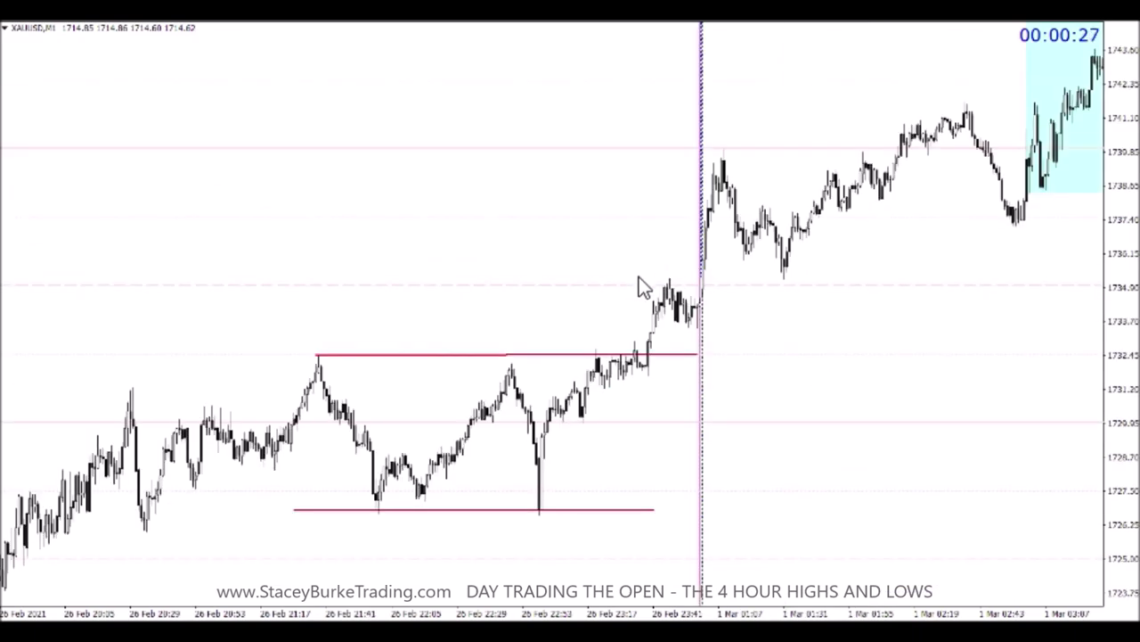
click(375, 25)
drag(665, 277, 1079, 272)
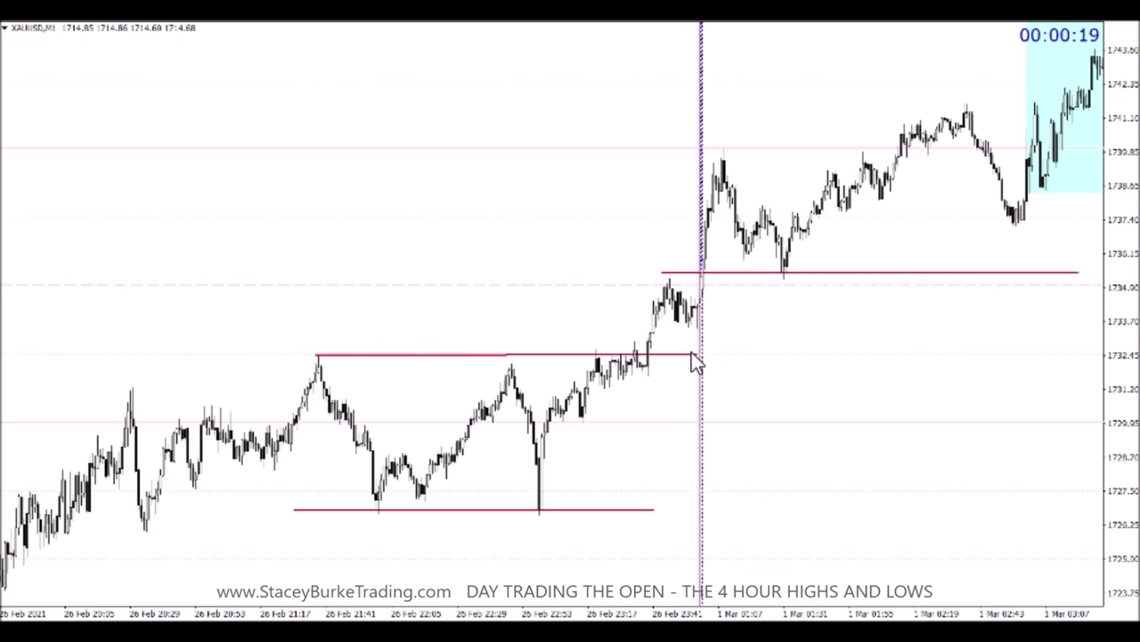
drag(692, 352, 694, 353)
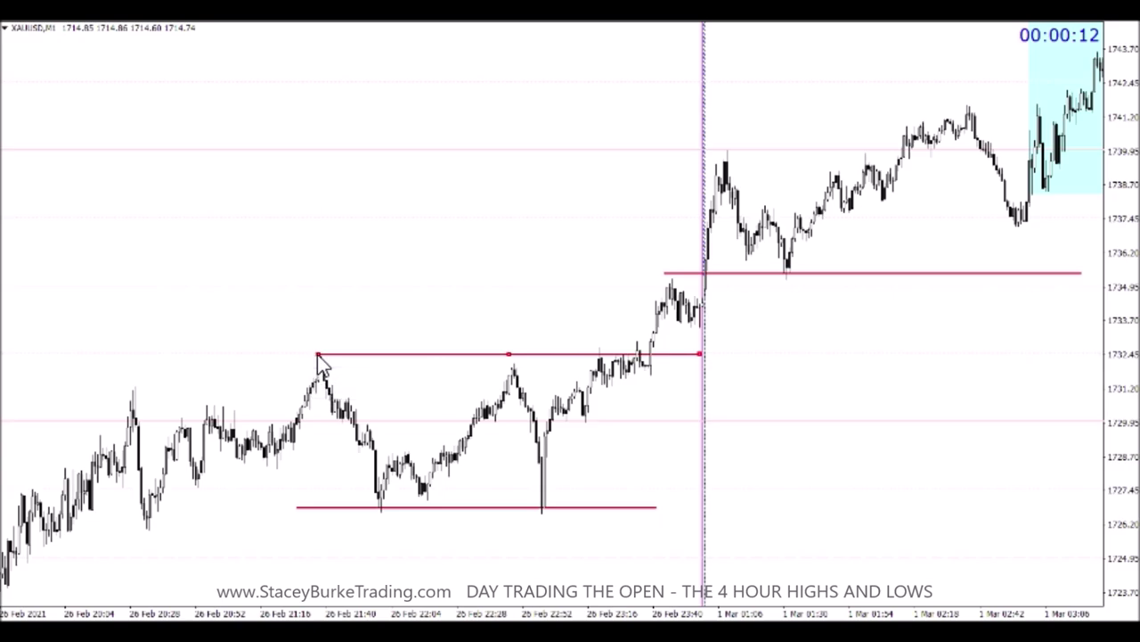
Place a horizontal line at the 26 February sell-off's lower high near 1760 and move it down through the lower highs to about 1746.
scroll(516, 438, down, 3)
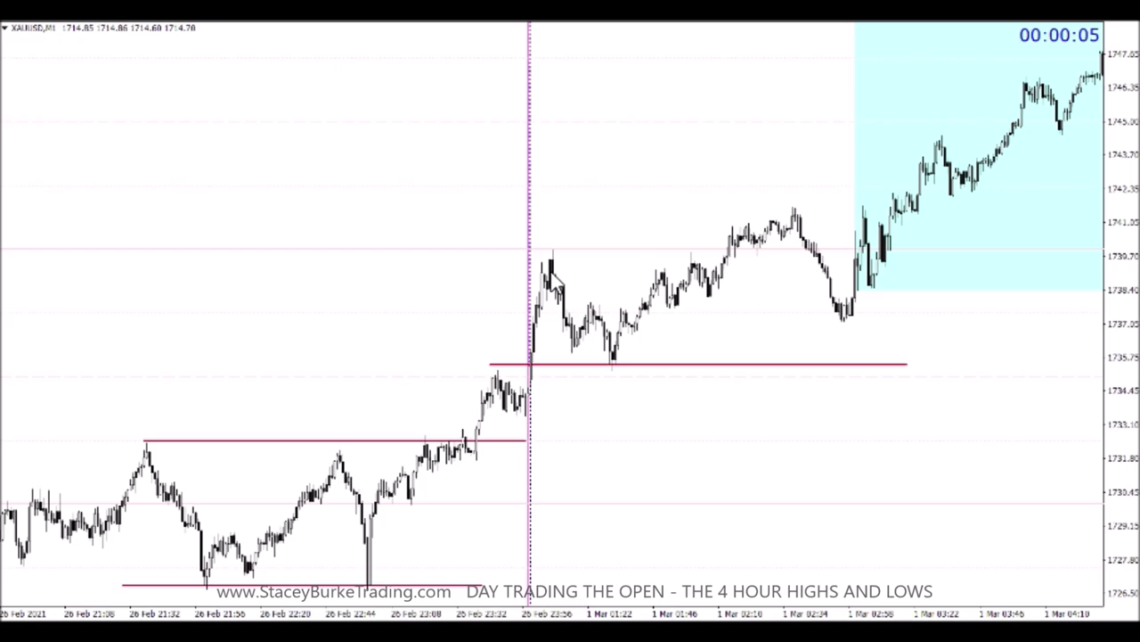
scroll(552, 275, up, 9)
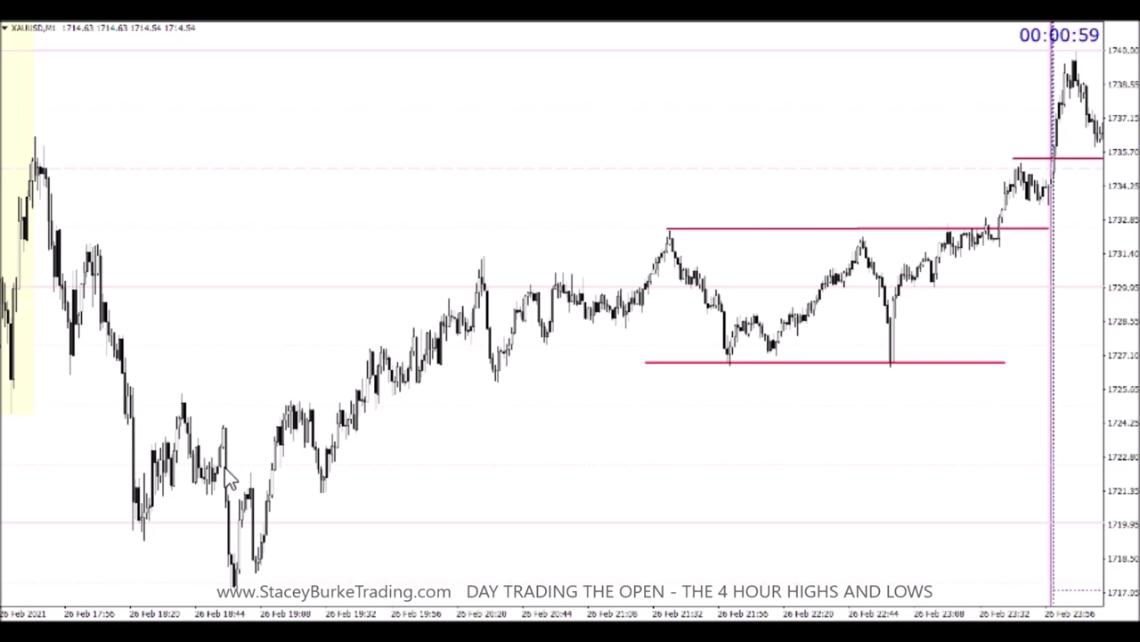
scroll(230, 478, up, 5)
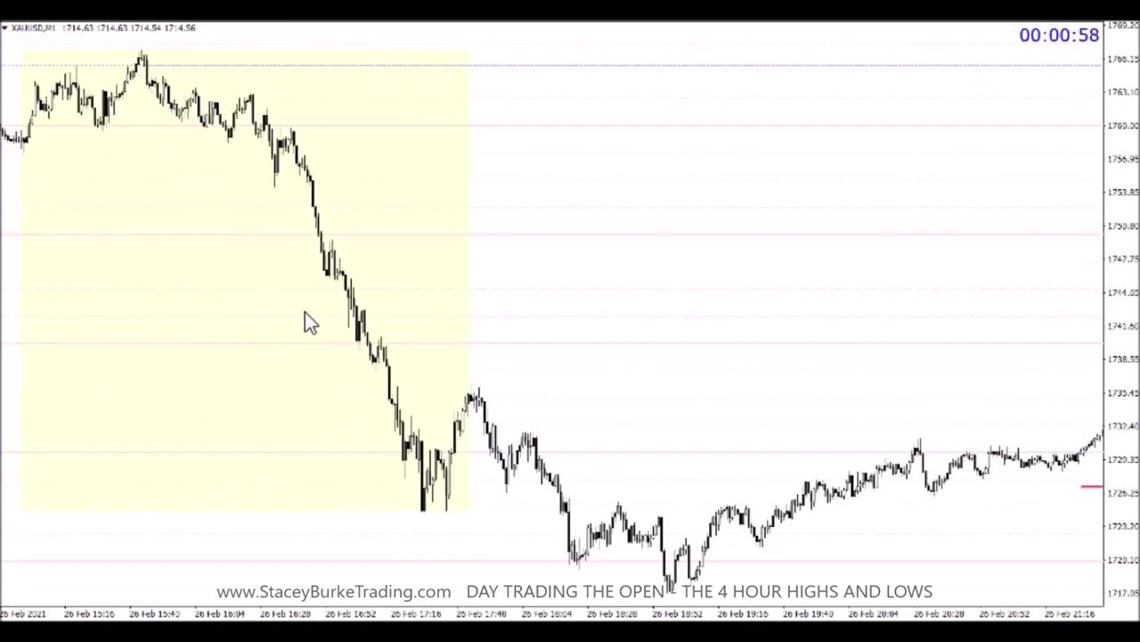
click(299, 130)
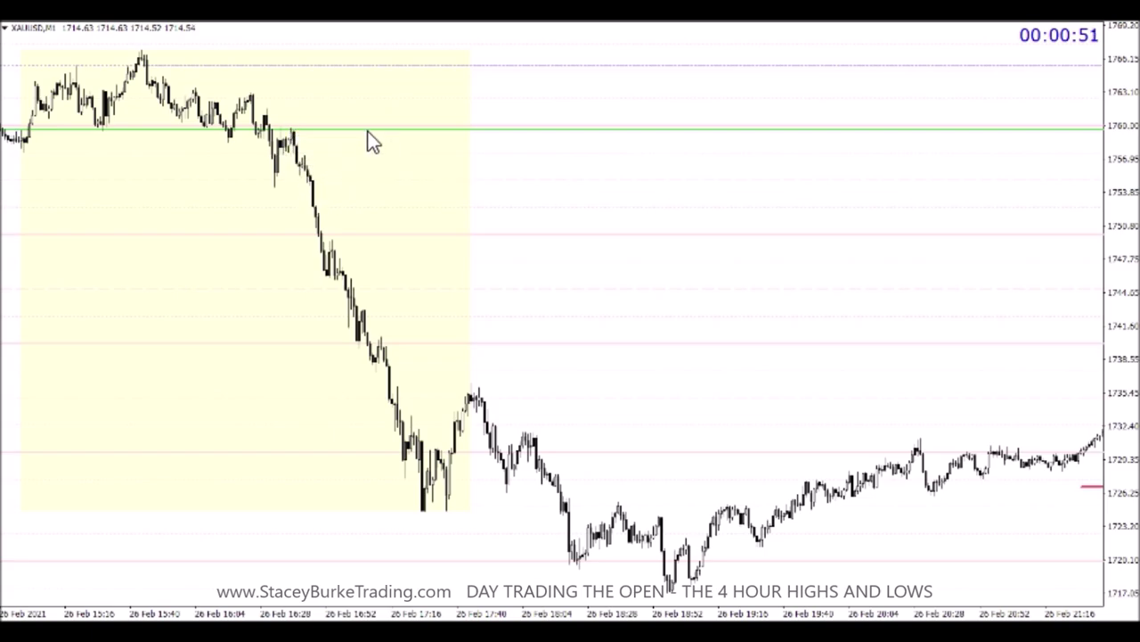
drag(370, 129, 433, 242)
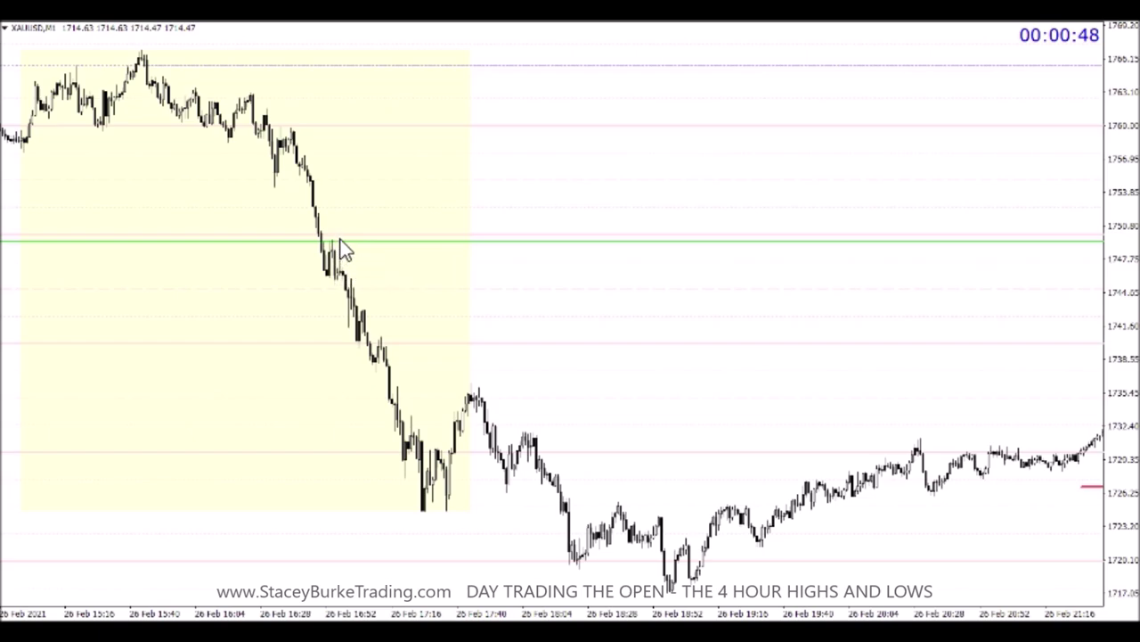
drag(342, 241, 381, 277)
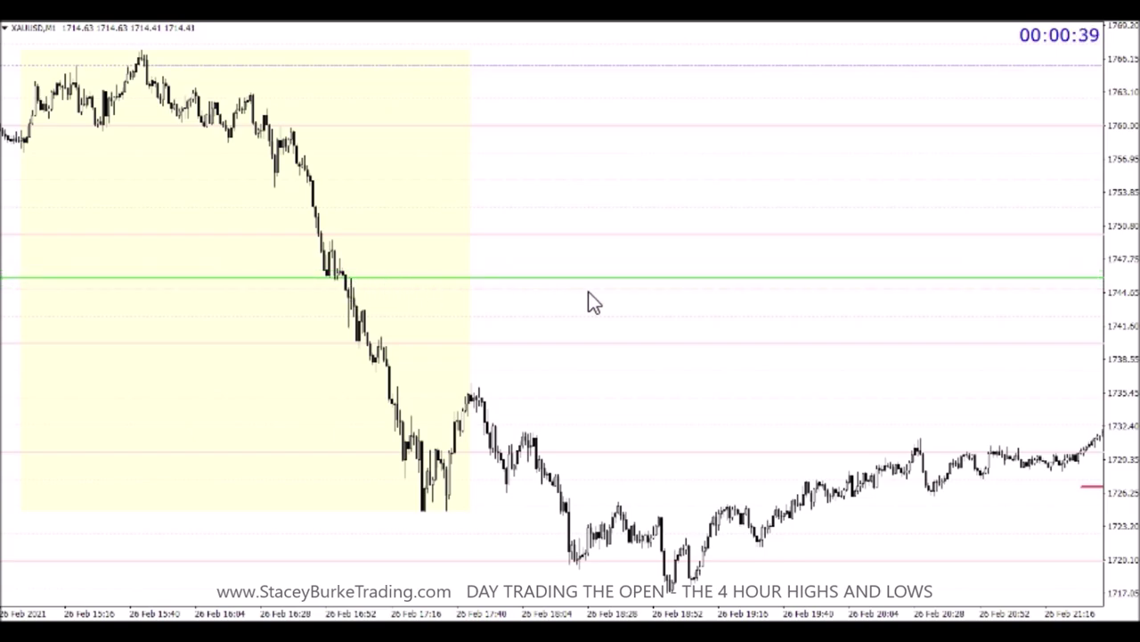
Draw a short horizontal trend line at about 1741.7 from the 1 March high just before the cyan session box.
scroll(830, 315, down, 10)
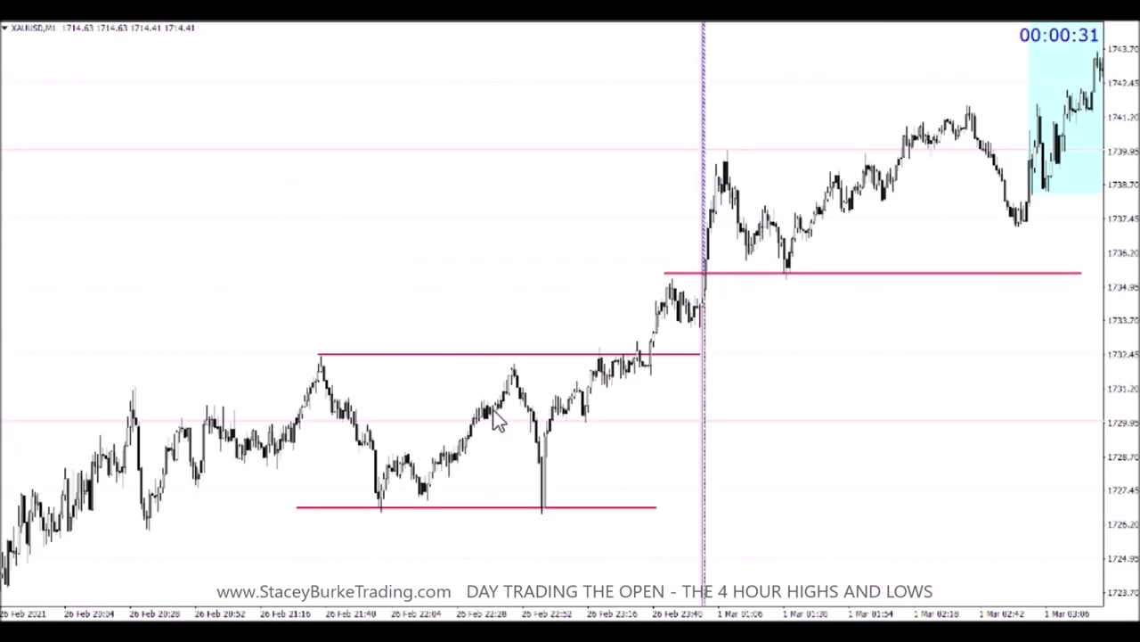
scroll(759, 259, down, 5)
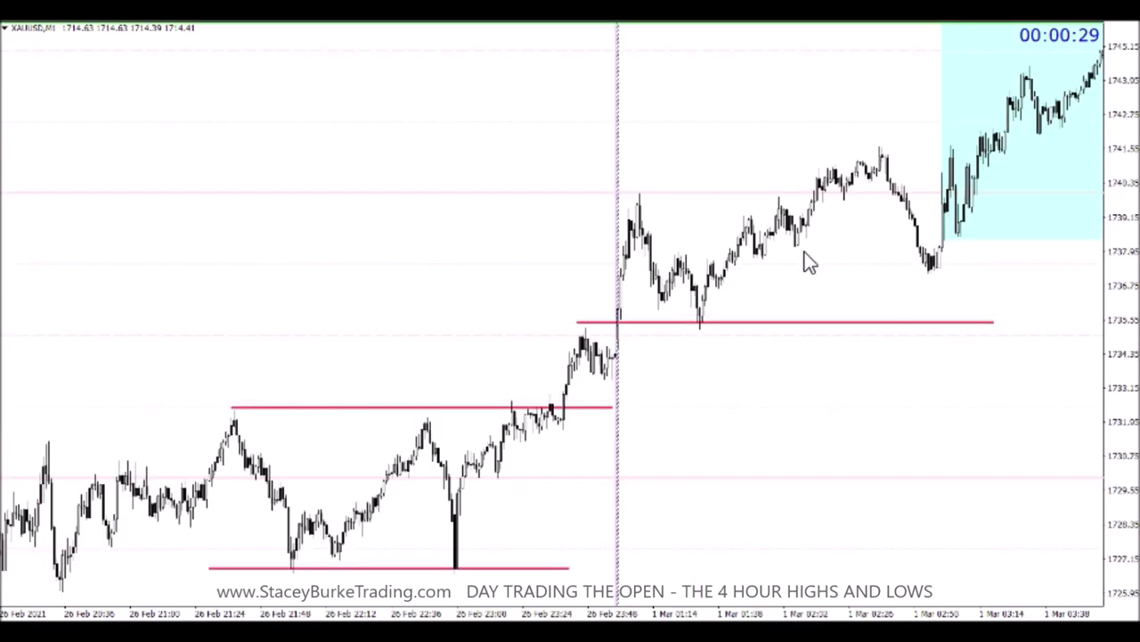
click(390, 22)
drag(698, 228, 882, 228)
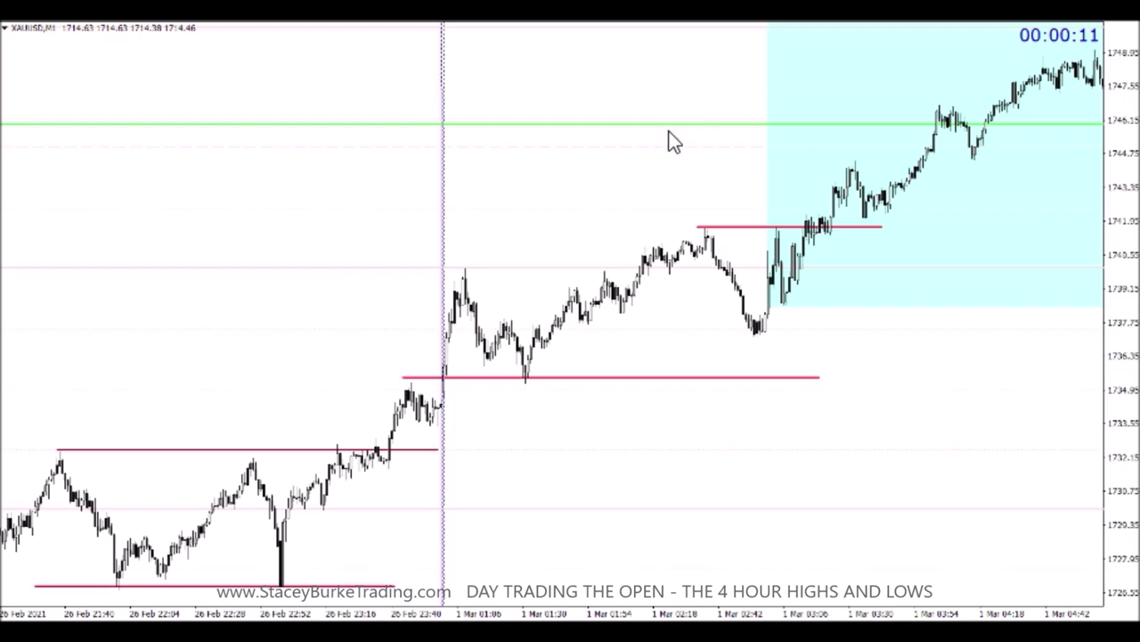
Draw a Fibonacci from the range high at about 1732.5 to the range low at about 1726.8, and delete it.
scroll(604, 55, left, 10)
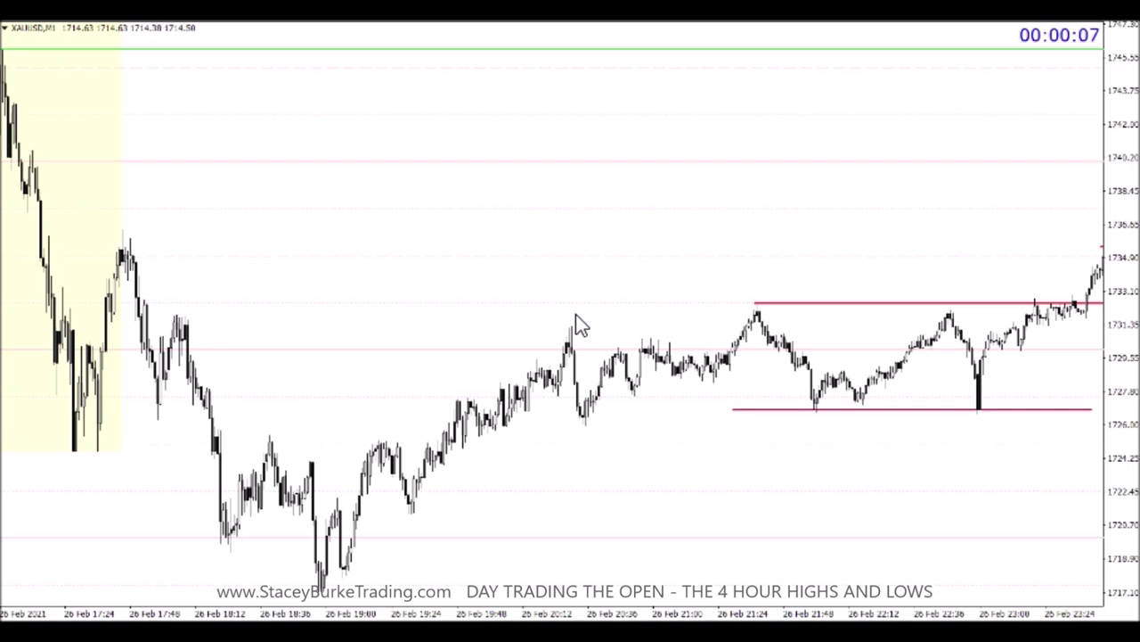
scroll(860, 356, right, 5)
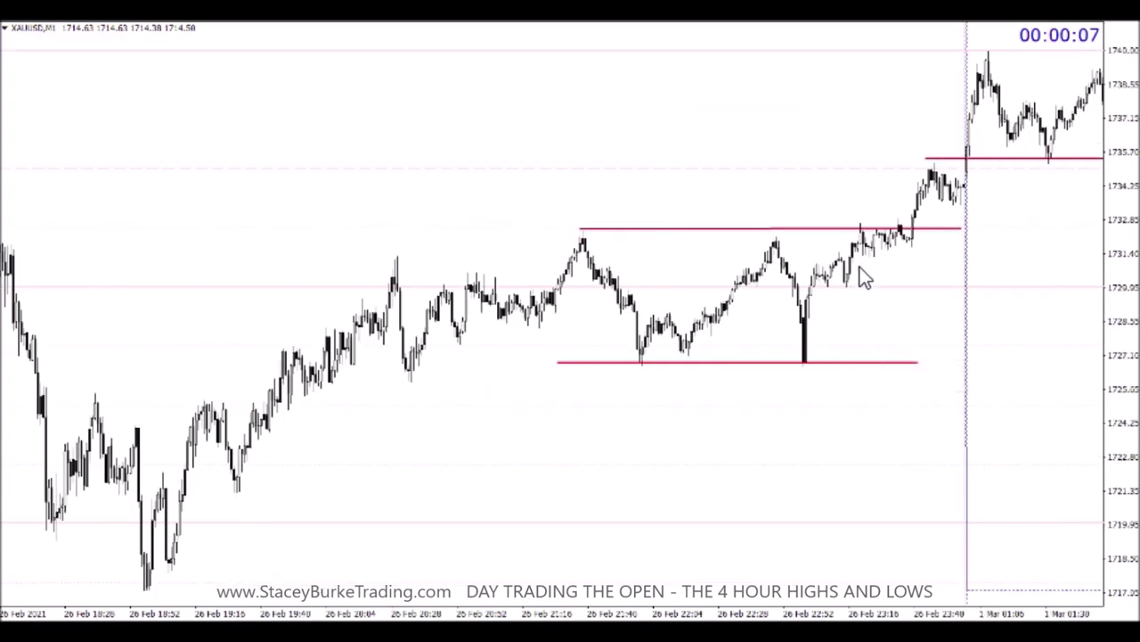
scroll(905, 189, right, 5)
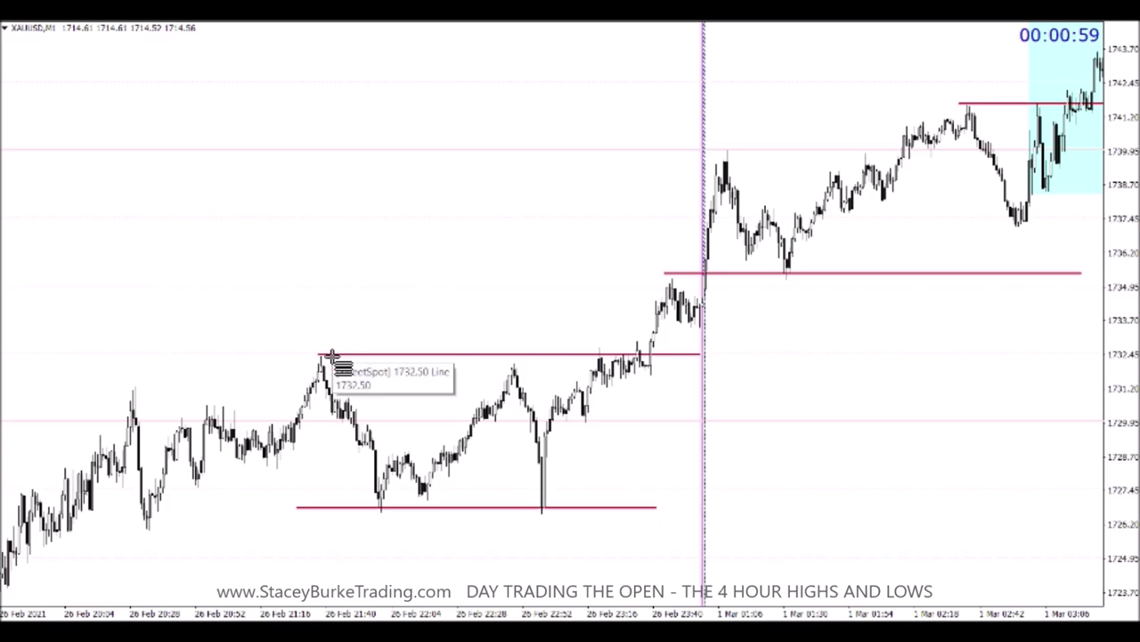
drag(330, 355, 547, 509)
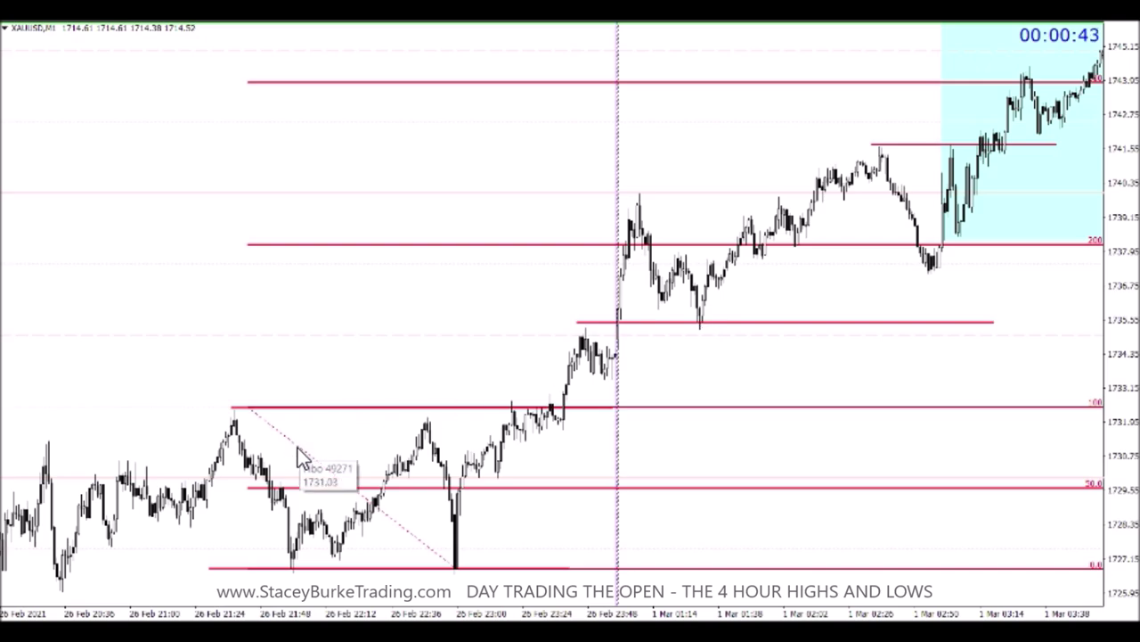
drag(297, 447, 222, 479)
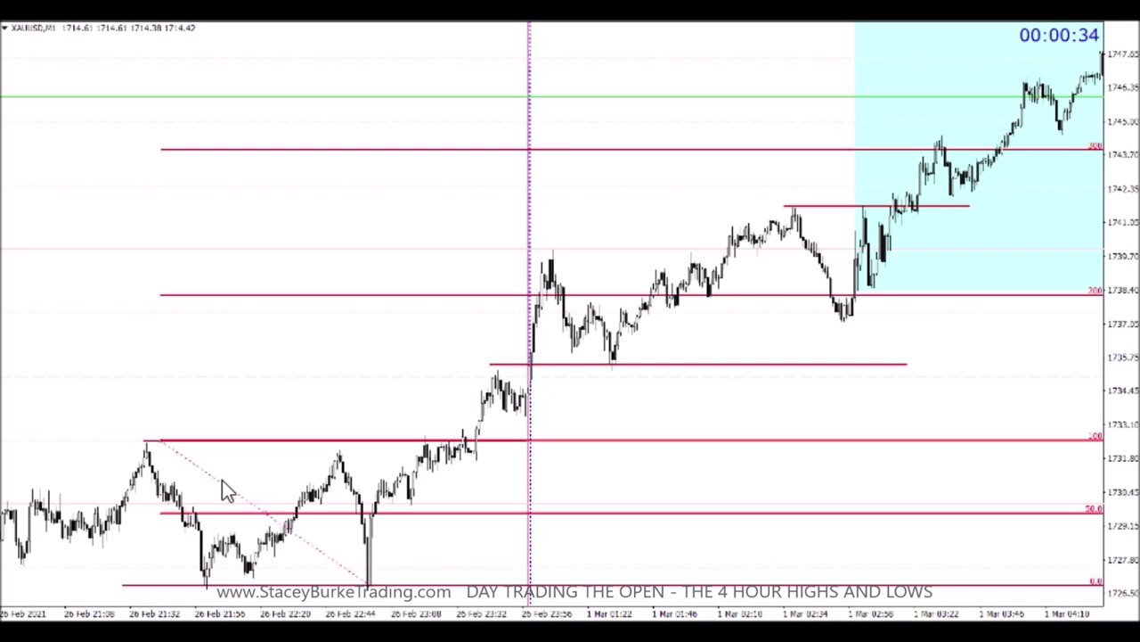
key(Delete)
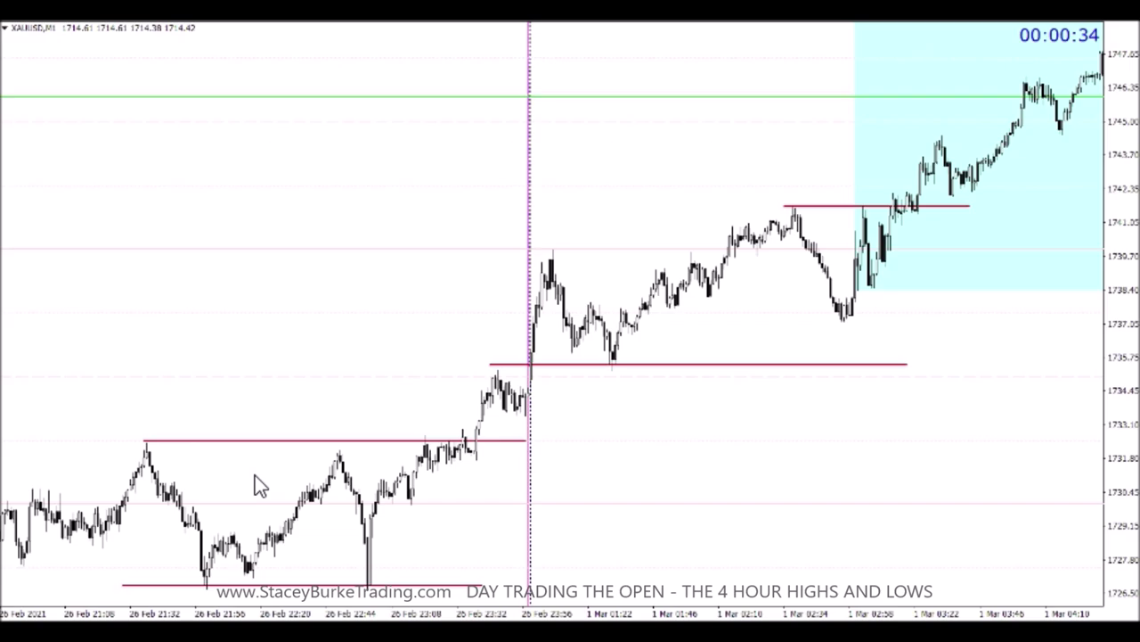
Draw a horizontal trend line at about 1748.8 from the swing high inside the 1 March cyan session box.
scroll(258, 485, down, 3)
scroll(554, 410, down, 3)
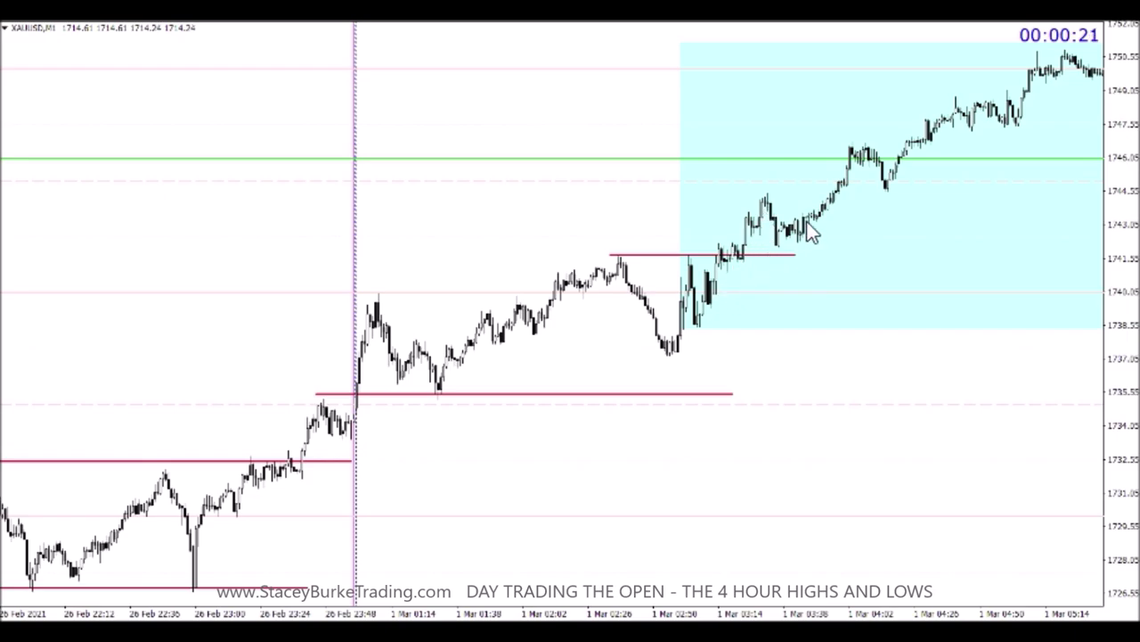
scroll(833, 179, down, 3)
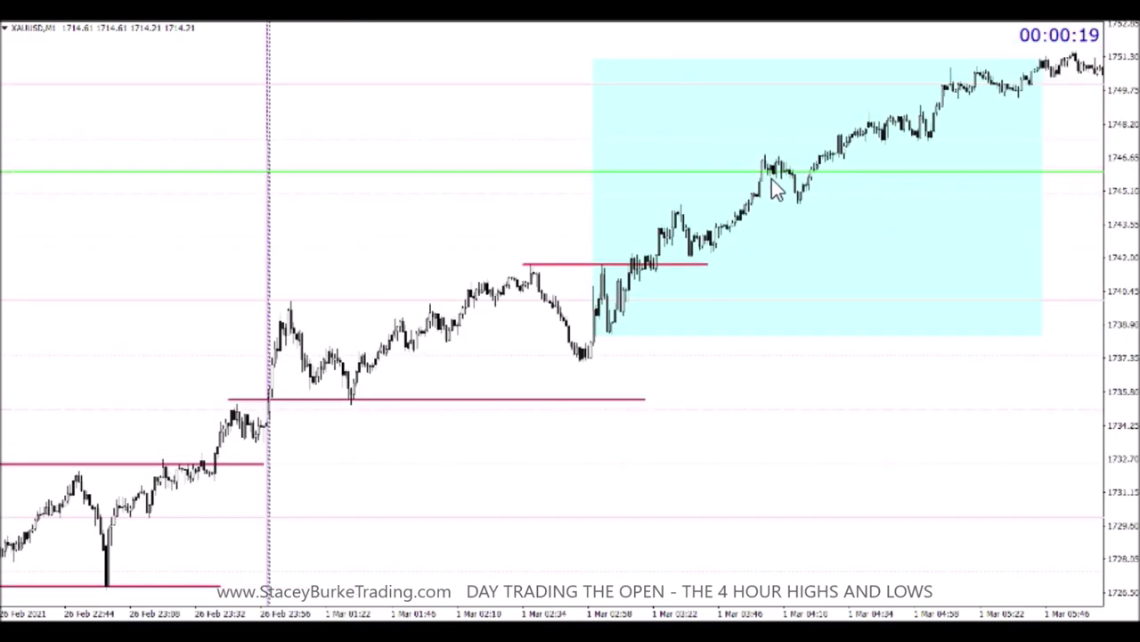
scroll(771, 182, down, 6)
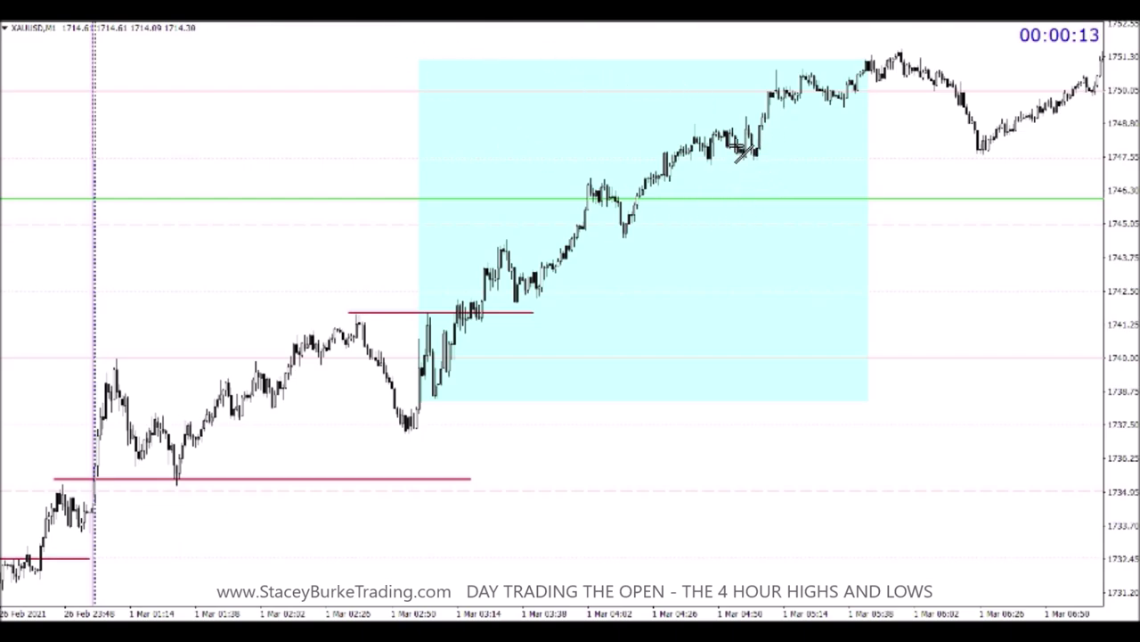
drag(690, 122, 1097, 124)
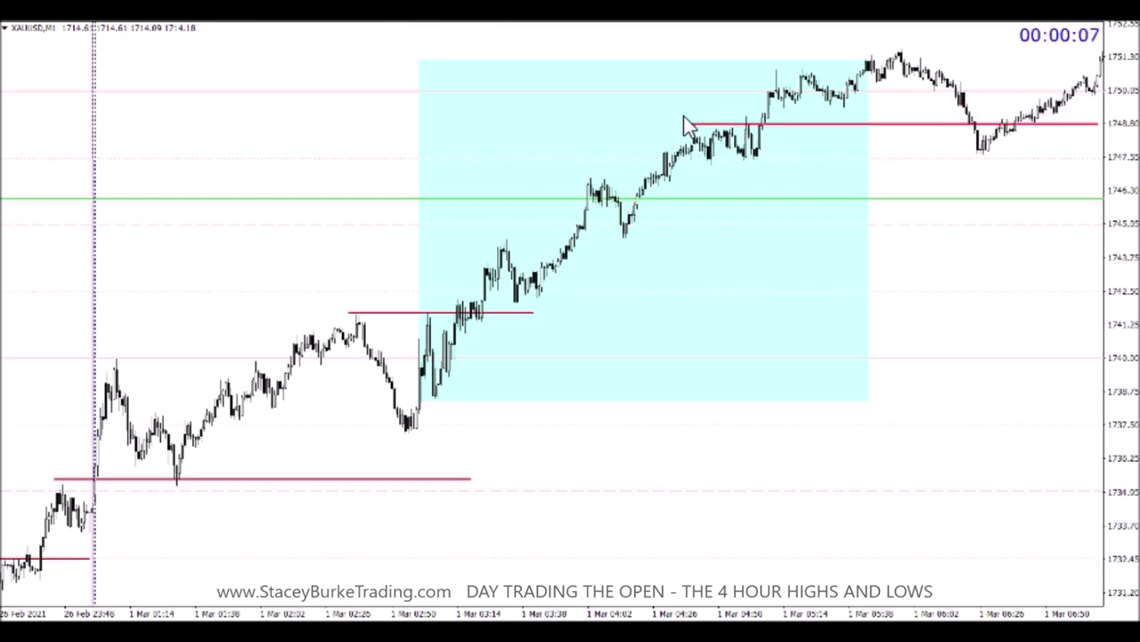
Draw a short horizontal trend line at about 1749.1 from the high just before the breakout inside the cyan session box.
key(plus)
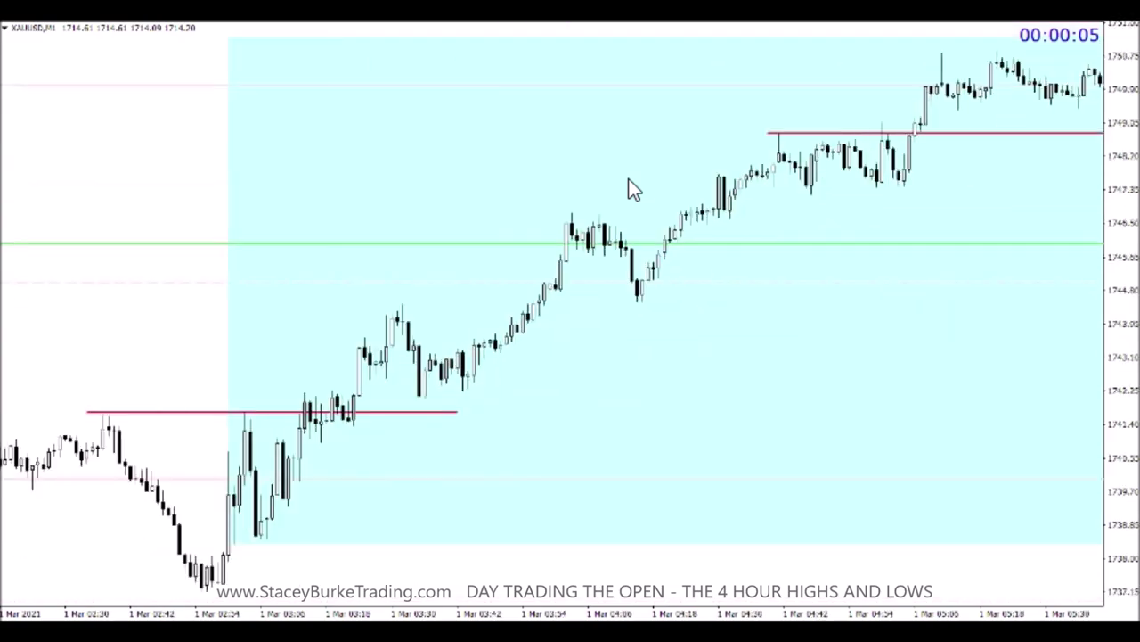
scroll(624, 189, down, 2)
scroll(526, 229, down, 2)
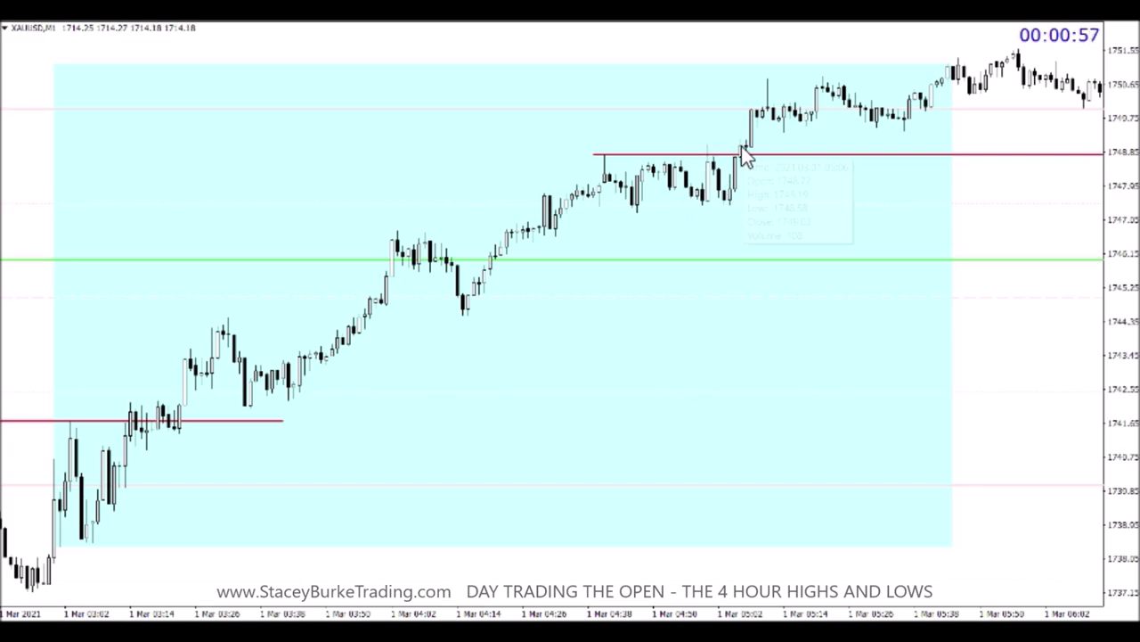
mouse_move(743, 153)
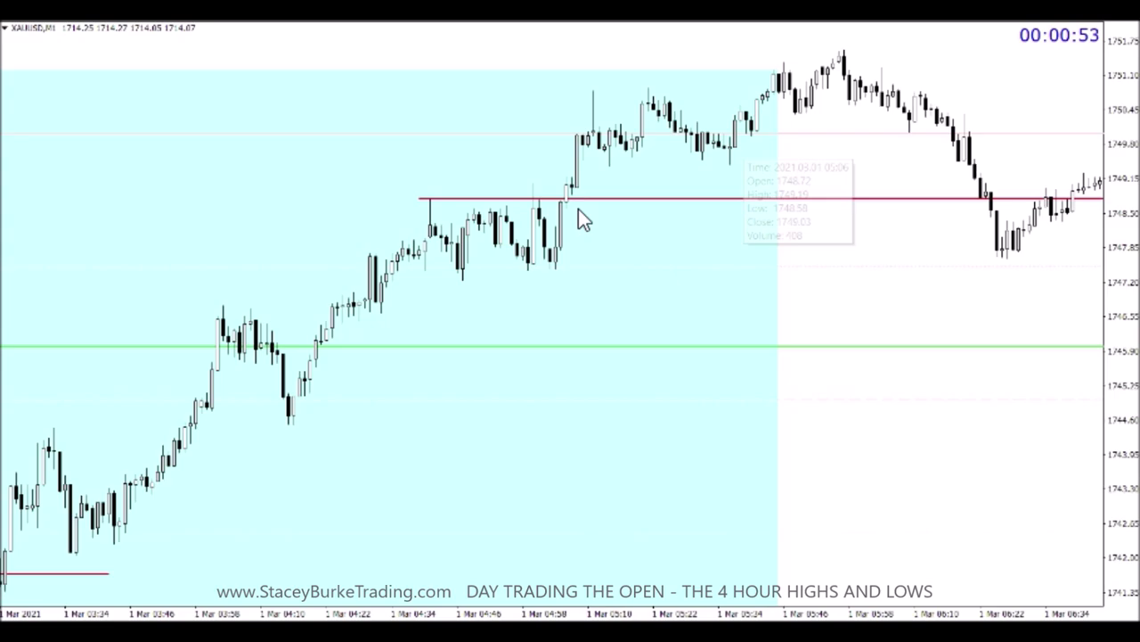
scroll(581, 219, down, 3)
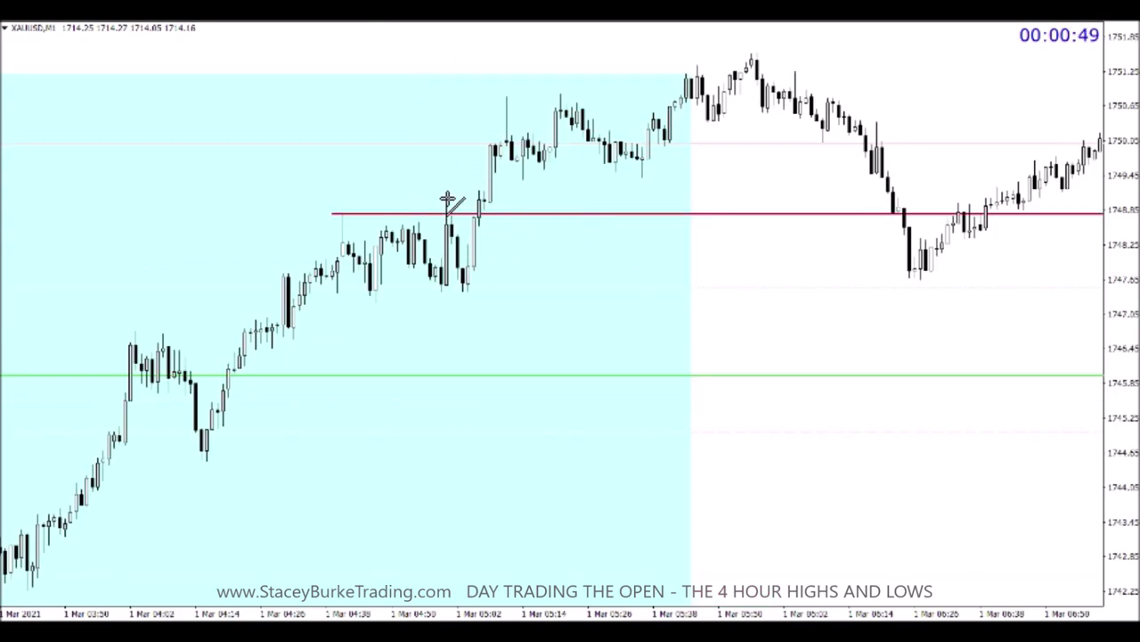
drag(446, 195, 510, 198)
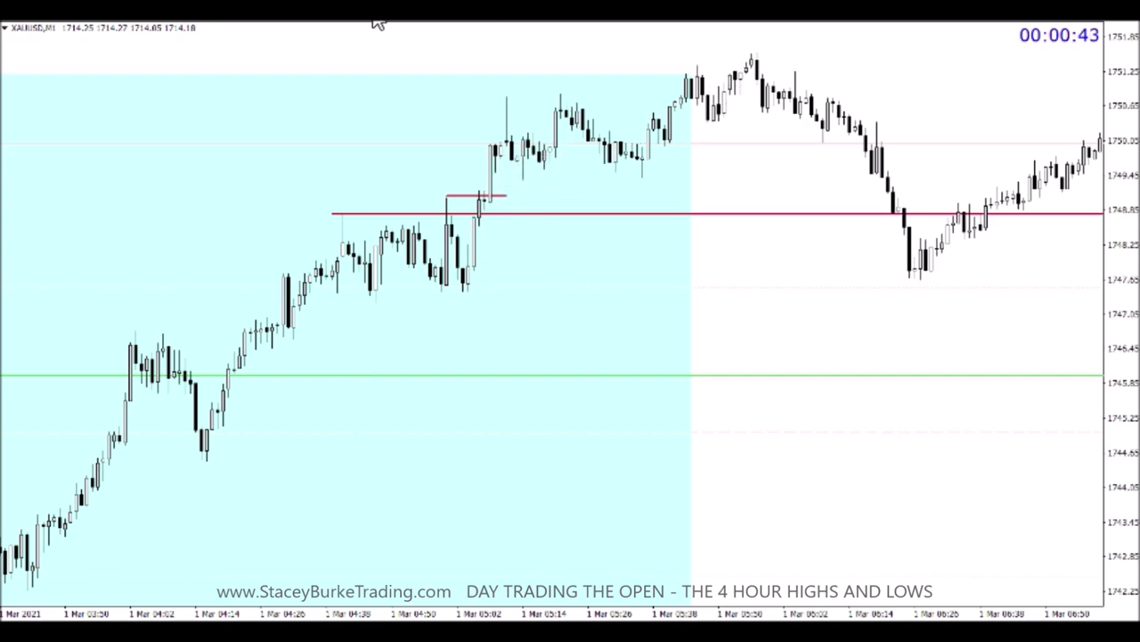
Draw horizontal trend lines at about 1750.9 across the cyan box highs and at about 1751.4 from the first high after the box.
click(412, 25)
mouse_move(501, 96)
mouse_down()
mouse_move(687, 92)
mouse_move(674, 92)
mouse_move(747, 65)
mouse_move(834, 64)
mouse_up()
click(411, 25)
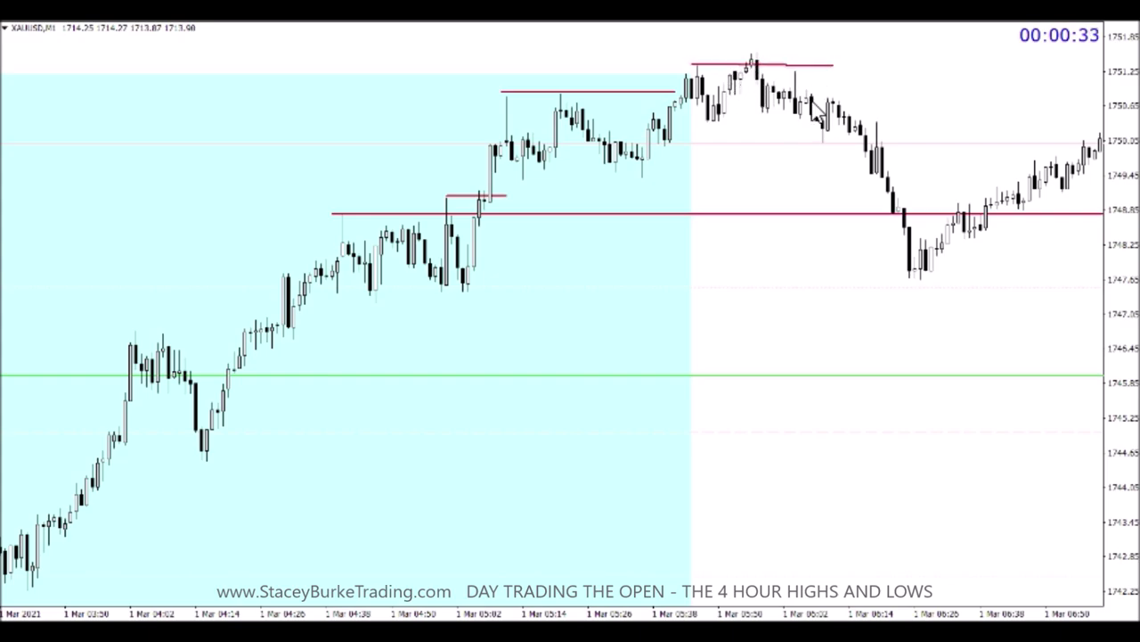
double_click(833, 66)
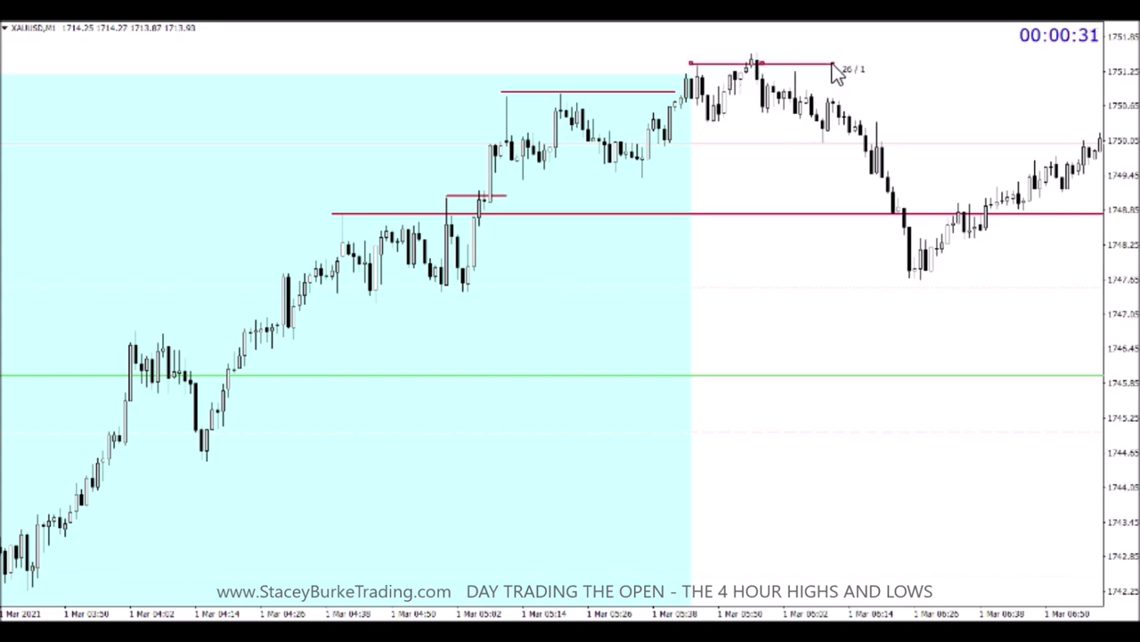
double_click(834, 66)
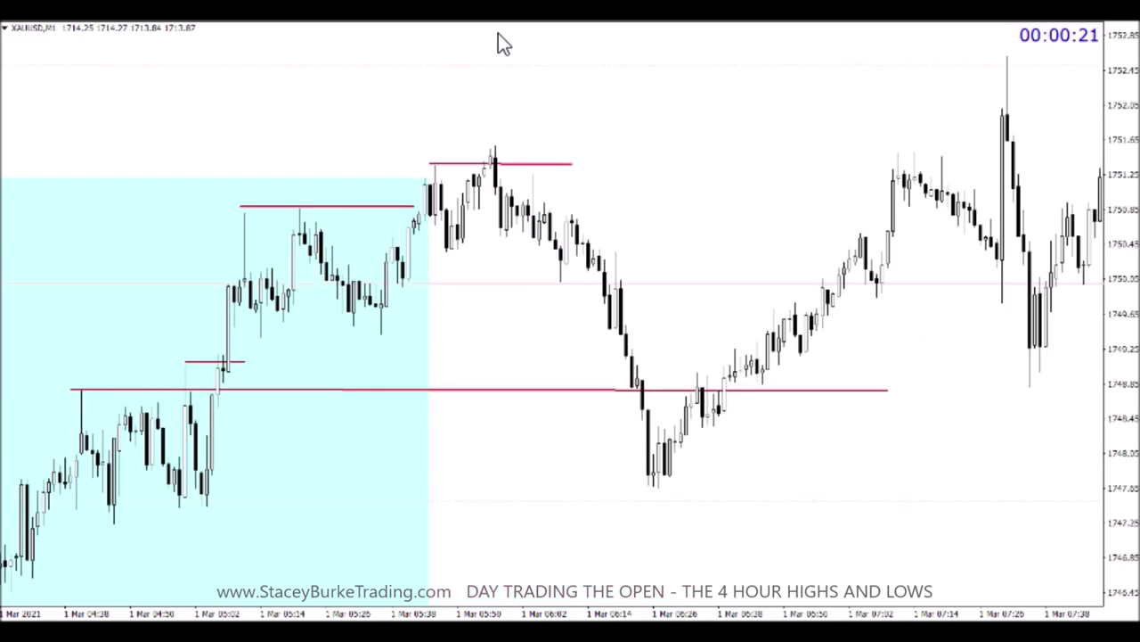
Draw a horizontal trend line at about 1751.6 from the peak after the cyan box to the 07:27 spike, and level the 1748.8 line.
click(380, 22)
drag(492, 153, 1009, 148)
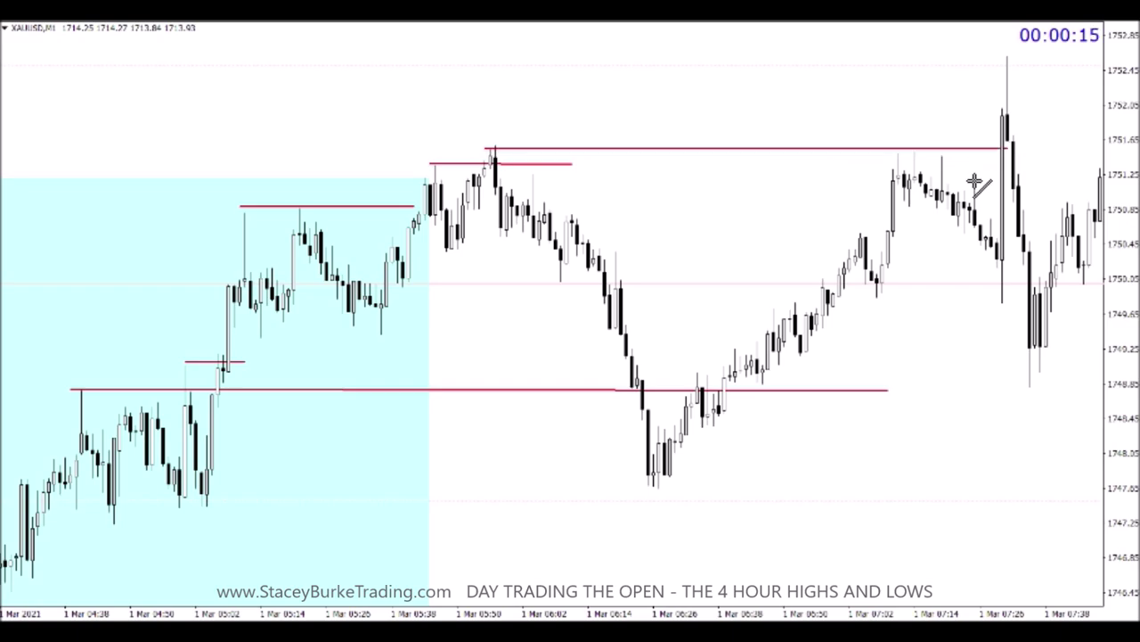
drag(879, 389, 889, 389)
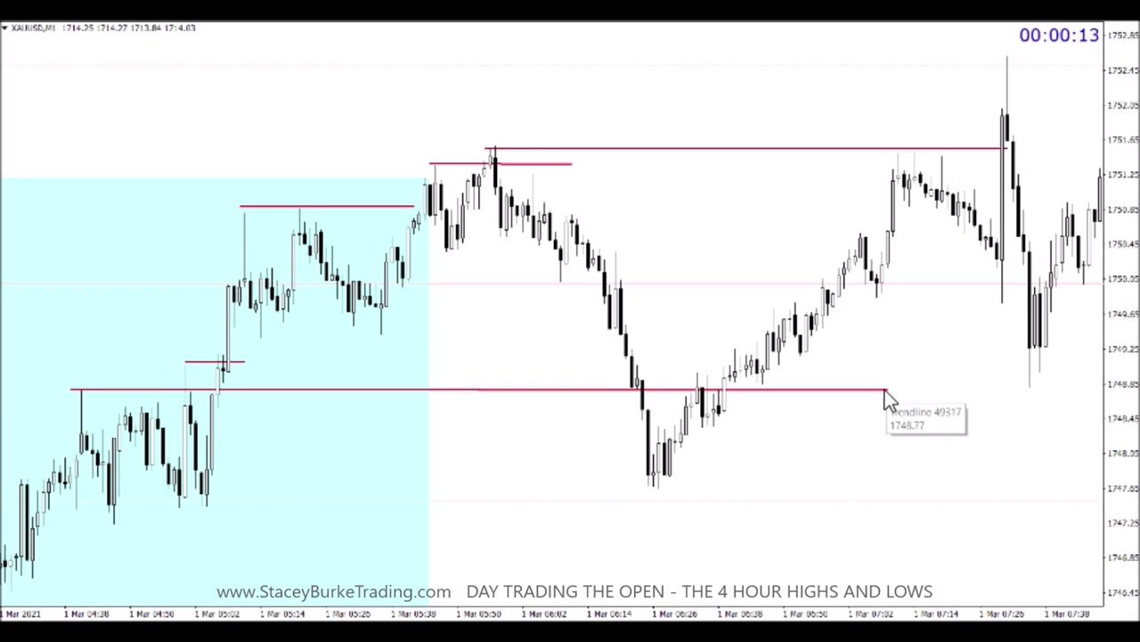
double_click(887, 390)
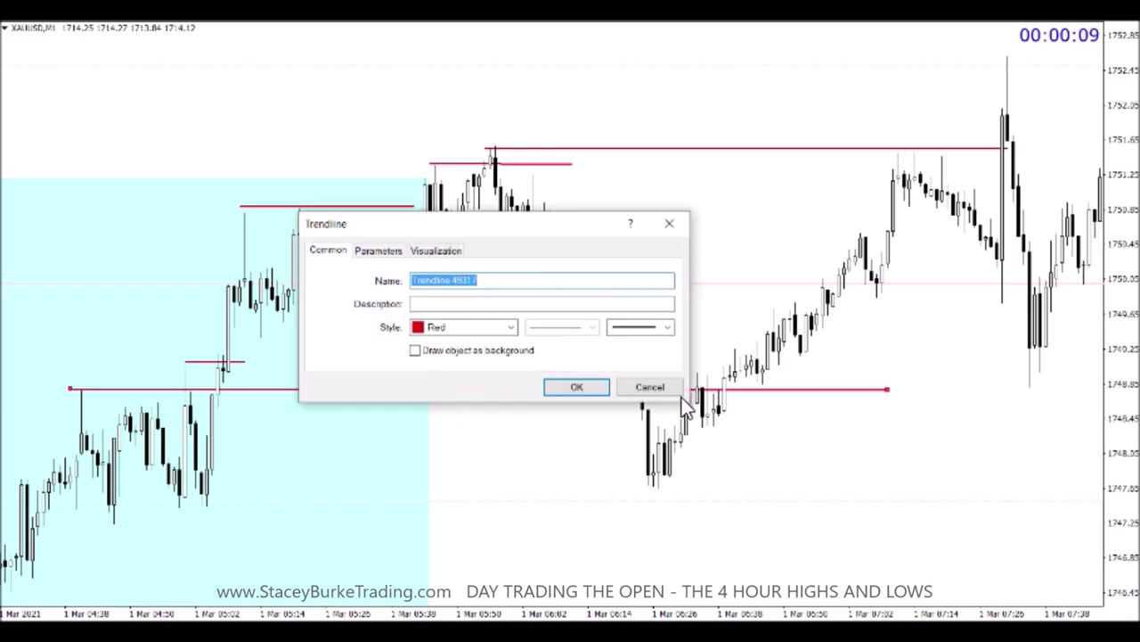
key(Return)
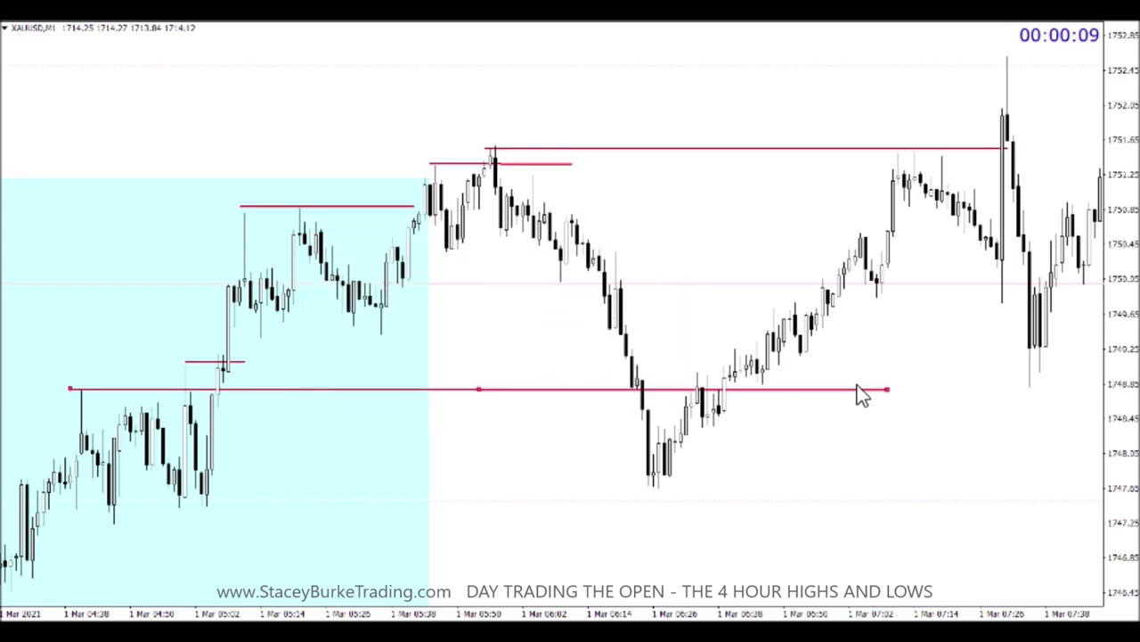
Draw short horizontal trend lines at about 1755.7 and 1756.2 over the two successive highs before the pink session box.
scroll(891, 392, up, 2)
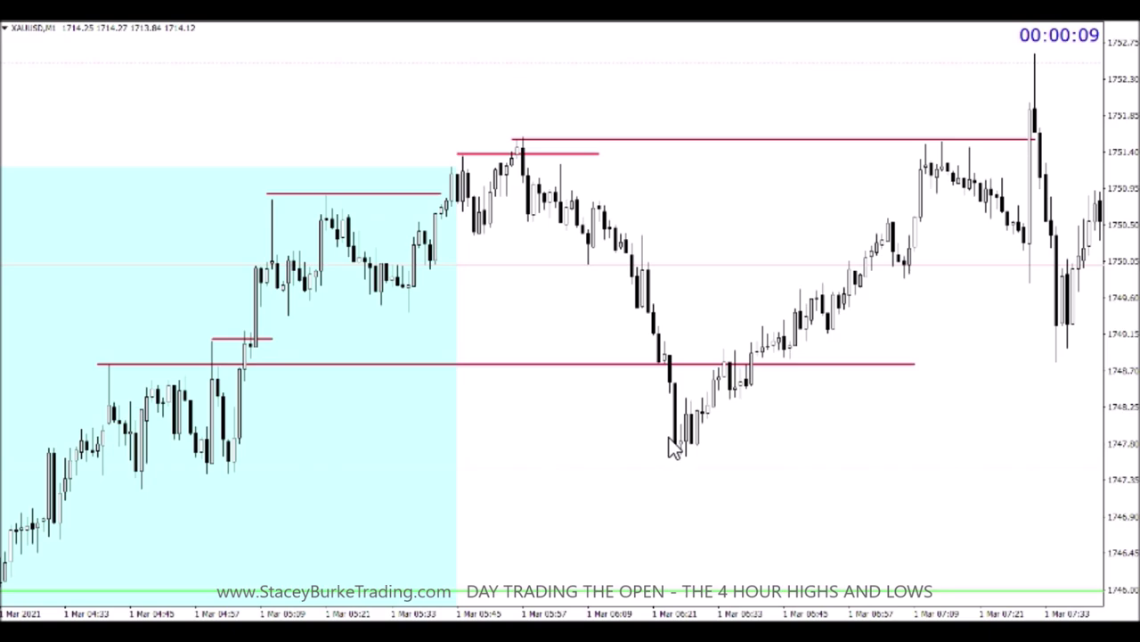
scroll(674, 449, down, 3)
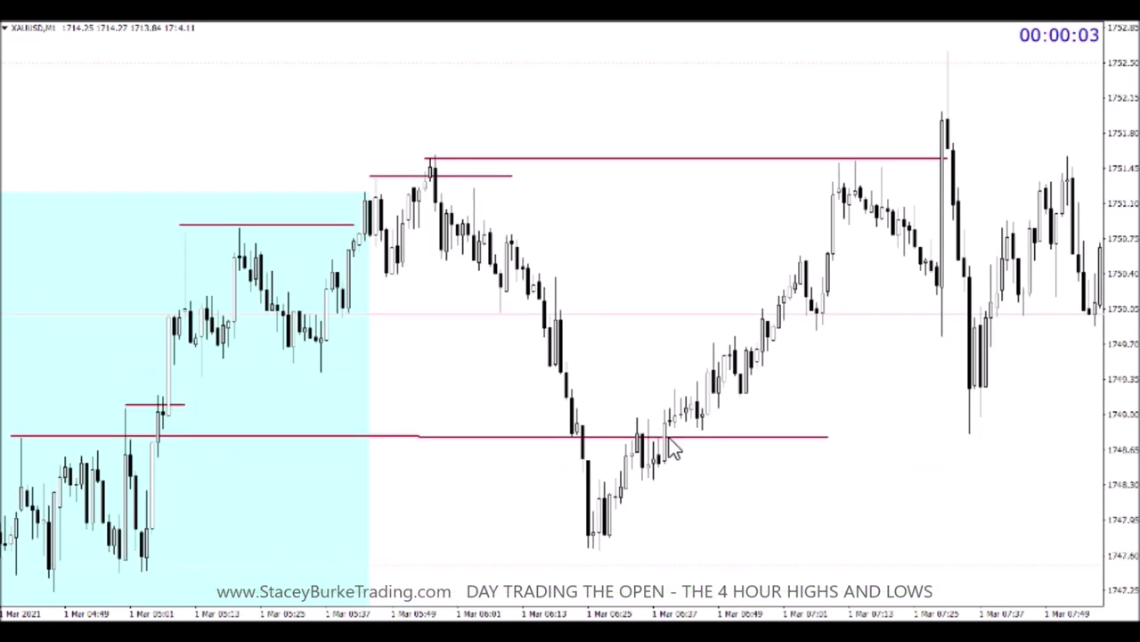
scroll(650, 437, down, 6)
scroll(647, 430, down, 1)
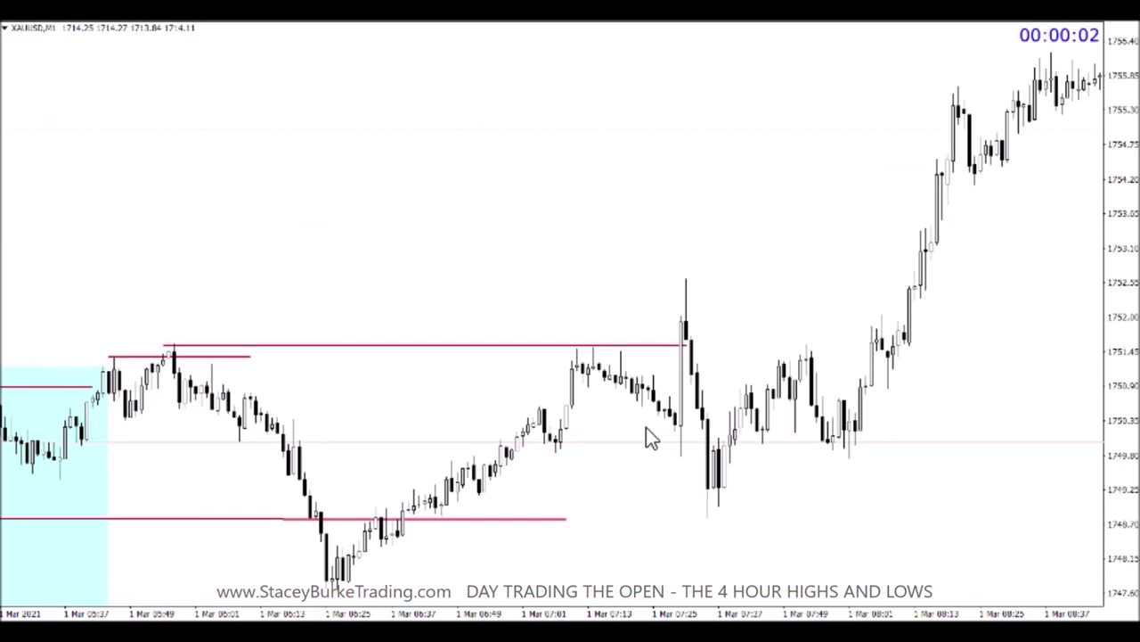
scroll(654, 446, down, 4)
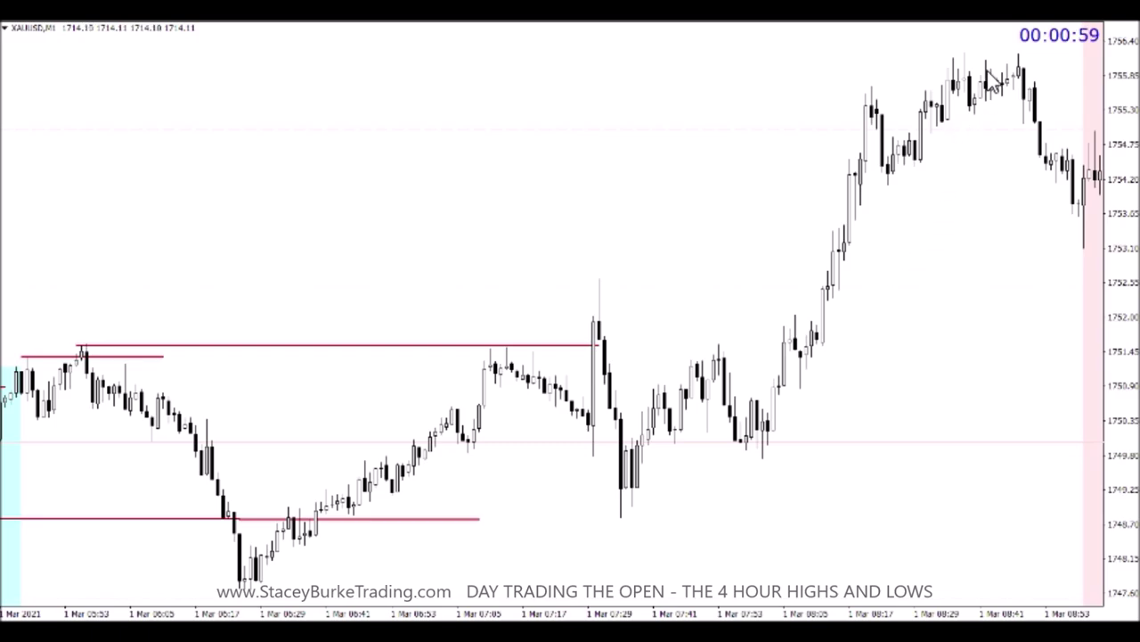
click(381, 21)
drag(871, 86, 943, 82)
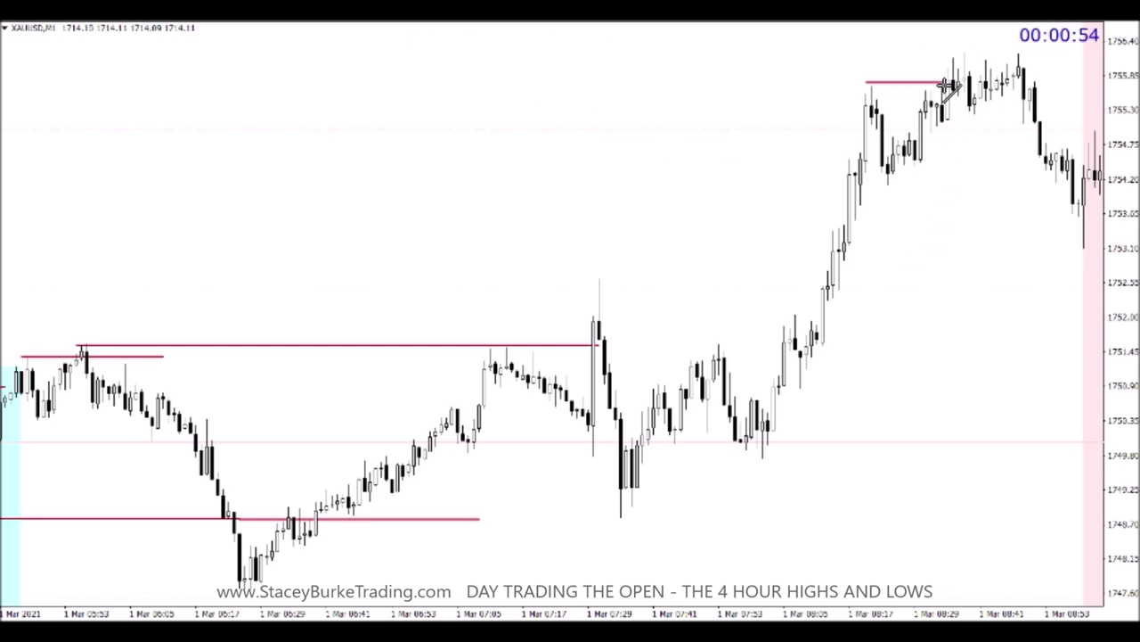
click(381, 20)
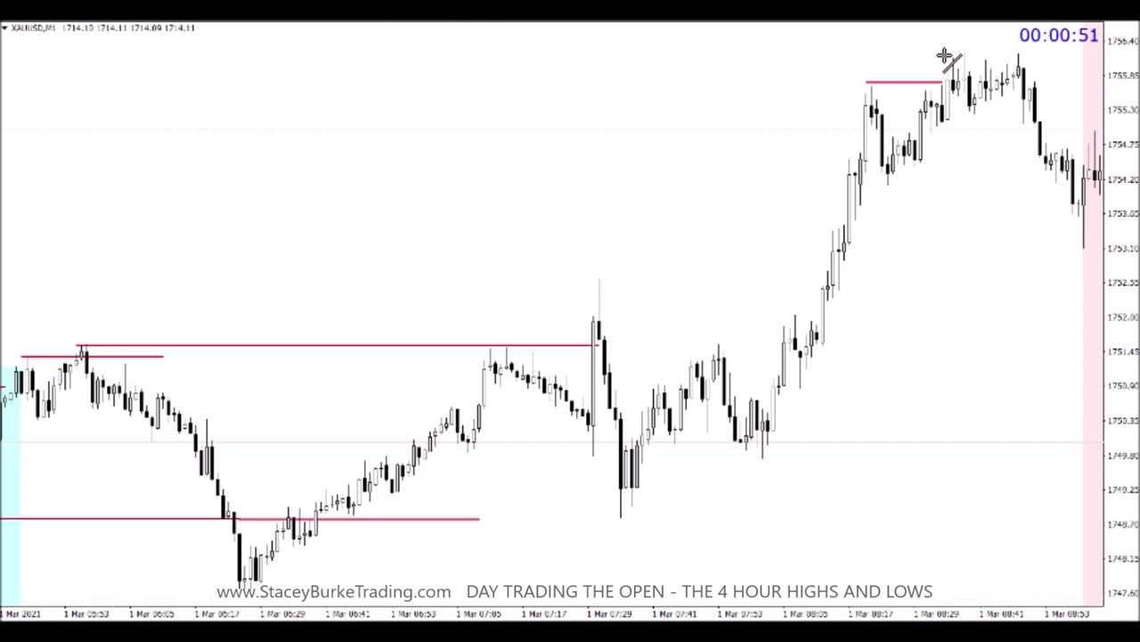
drag(942, 52, 1034, 51)
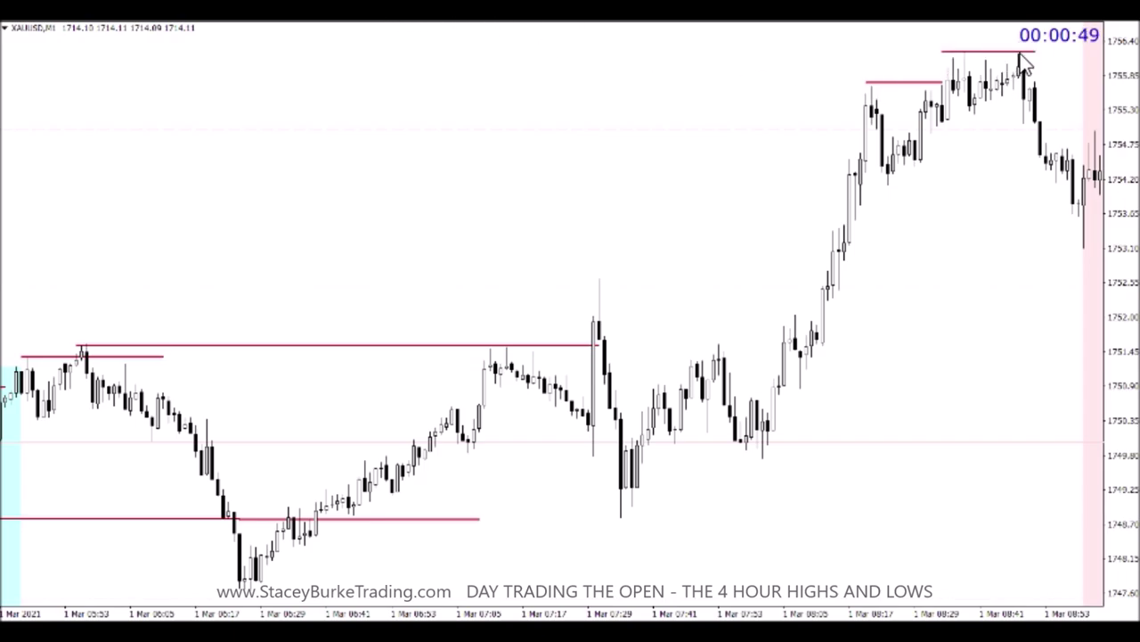
Draw a horizontal trend line at about 1754.1 from the pullback low between those highs to the start of the pink session box.
scroll(891, 205, down, 3)
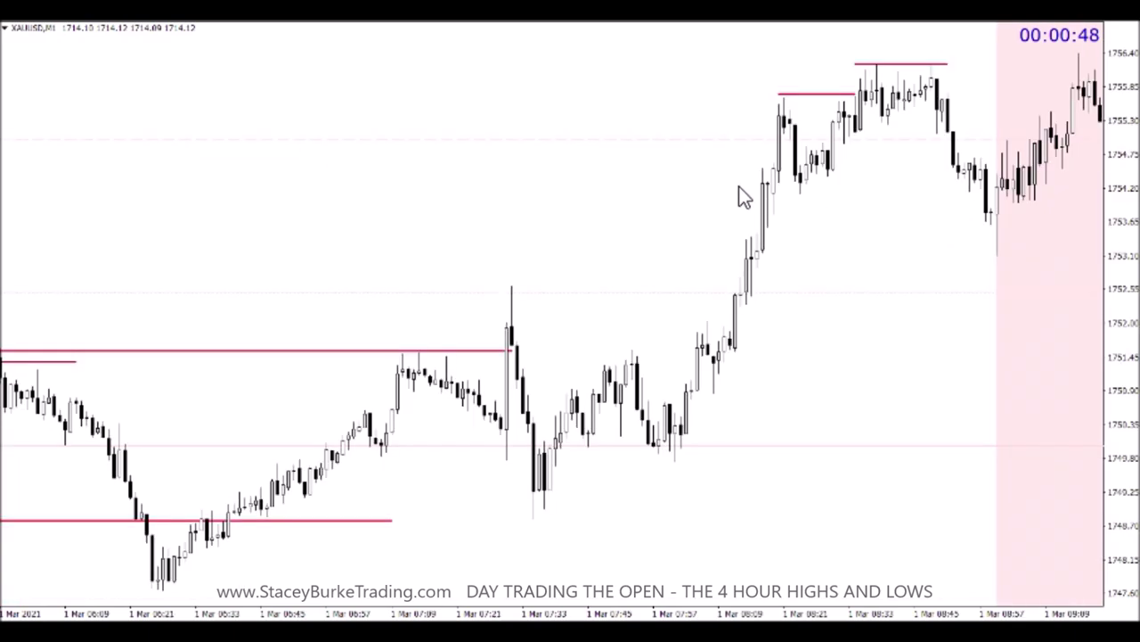
click(385, 23)
drag(798, 196, 987, 196)
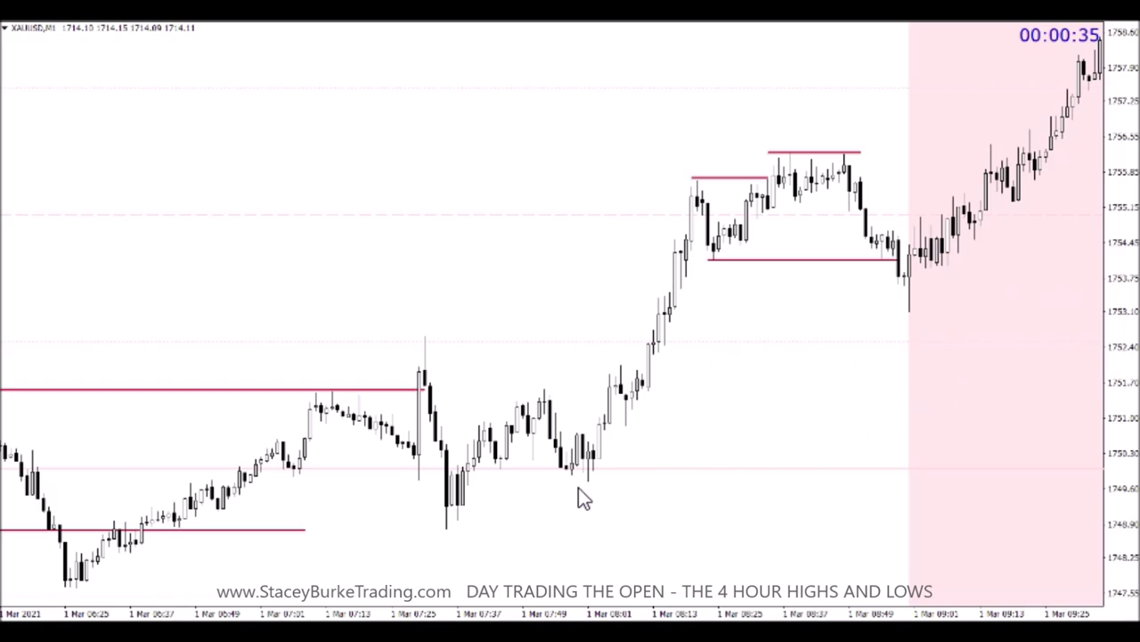
Place a horizontal line at about 1747.4 on the lows just before the breakout inside the cyan session box.
scroll(548, 481, up, 3)
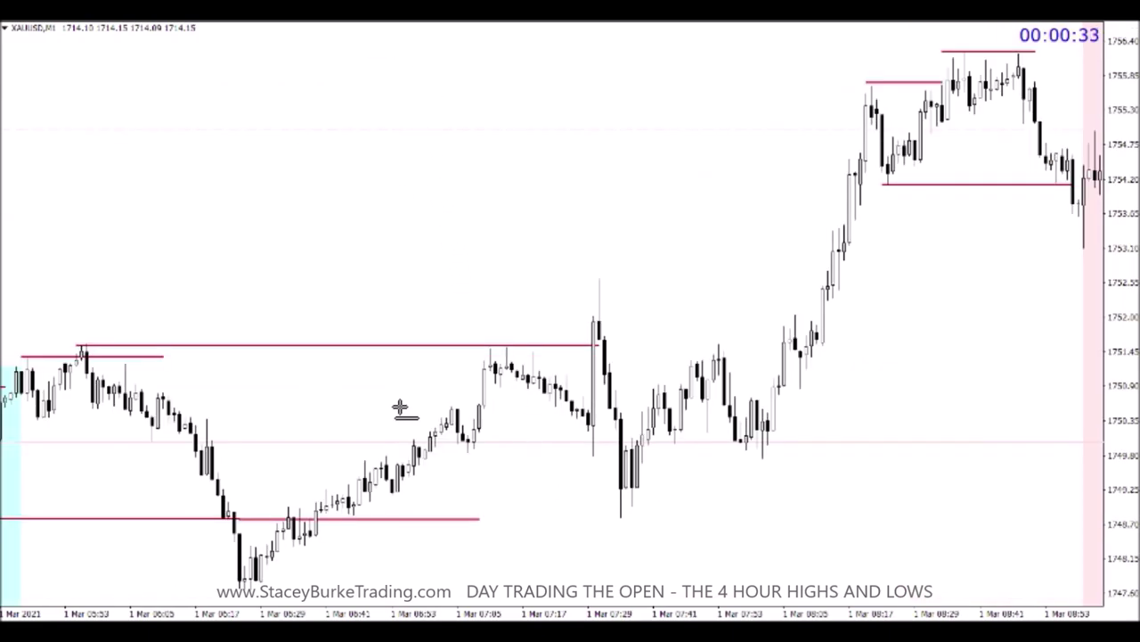
scroll(383, 455, up, 3)
scroll(363, 497, up, 3)
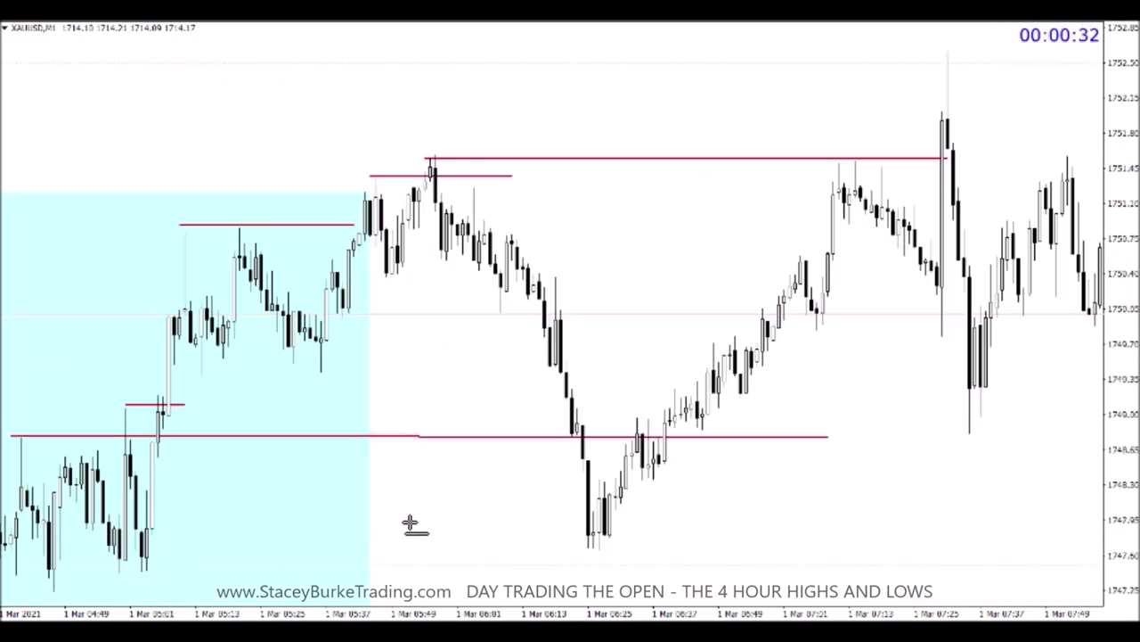
click(138, 571)
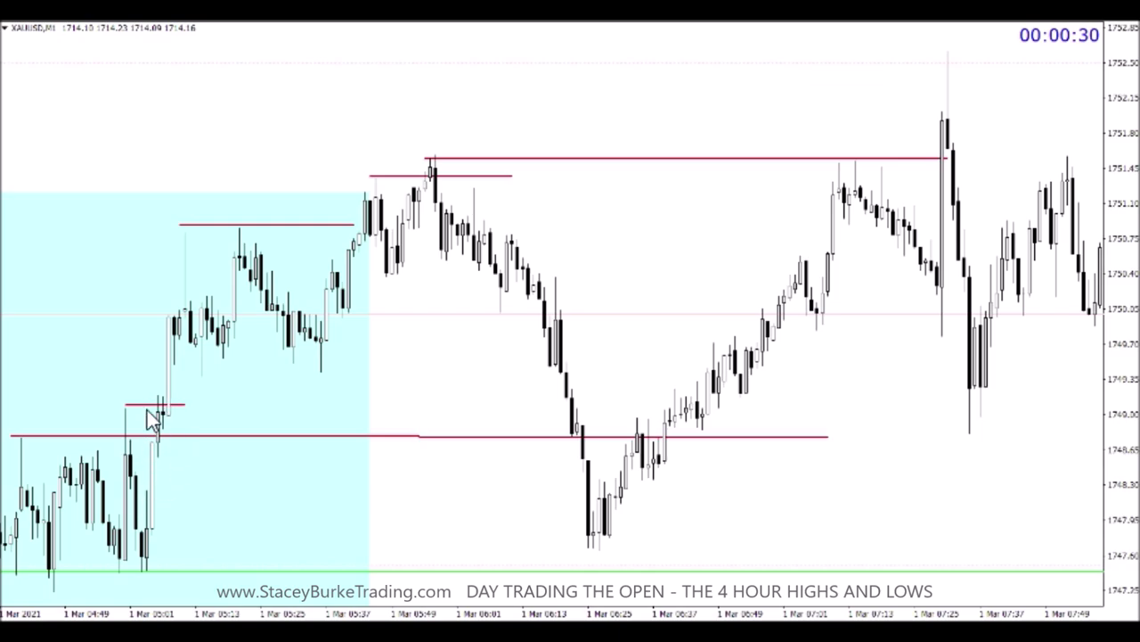
Place a horizontal line at about 1756.2 on the high before the pink session box, and draw a trend line at about 1753.1 from the box's opening low.
scroll(306, 512, down, 12)
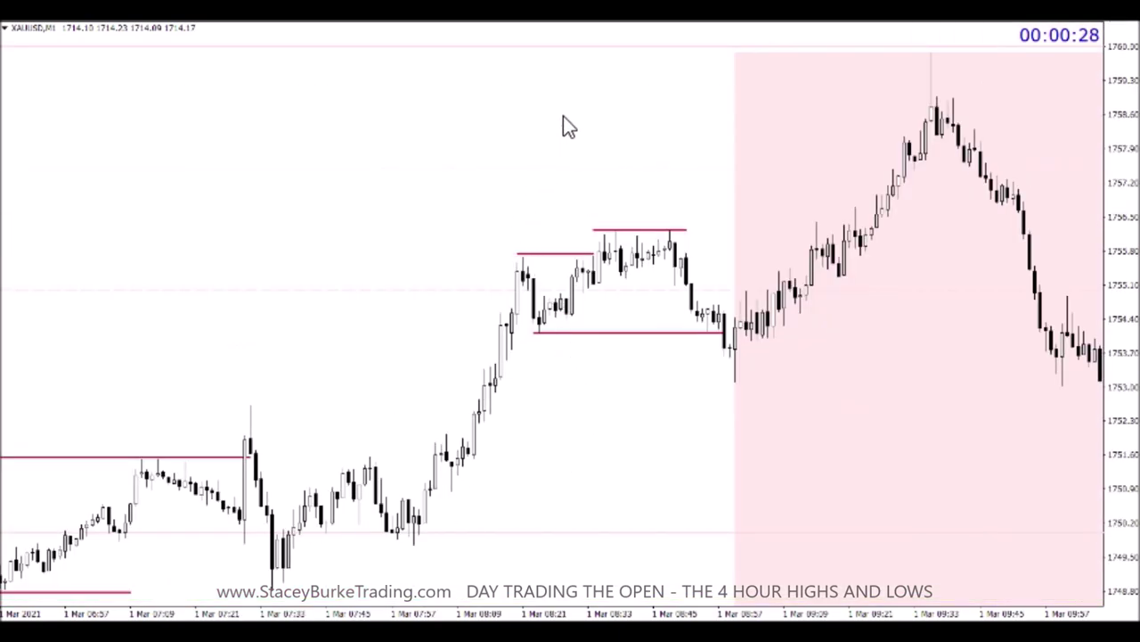
click(360, 23)
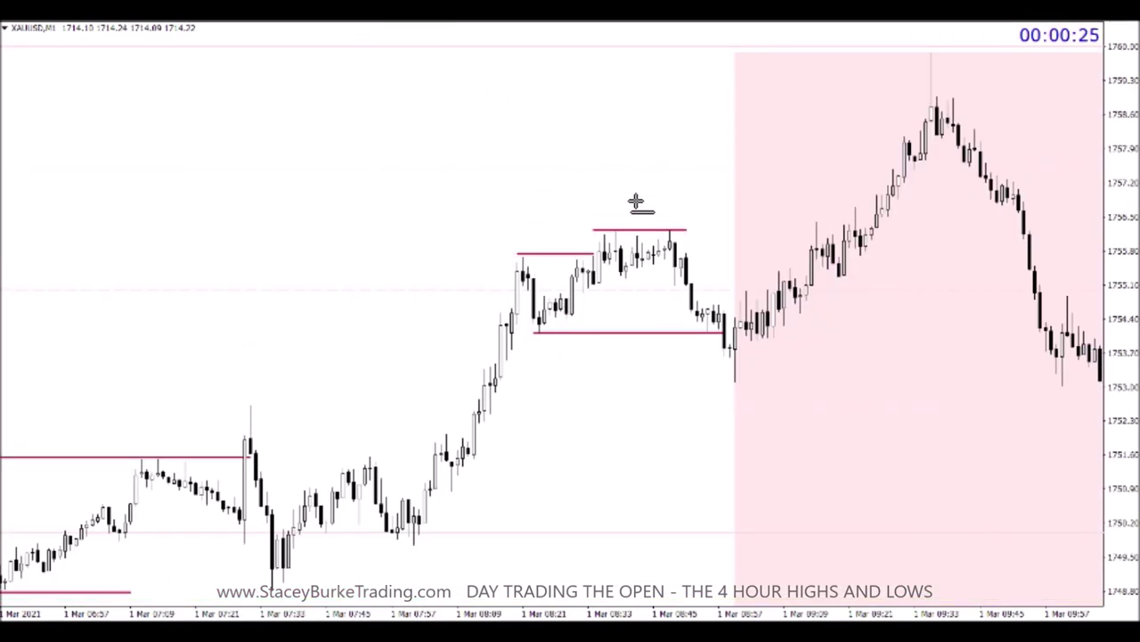
click(679, 231)
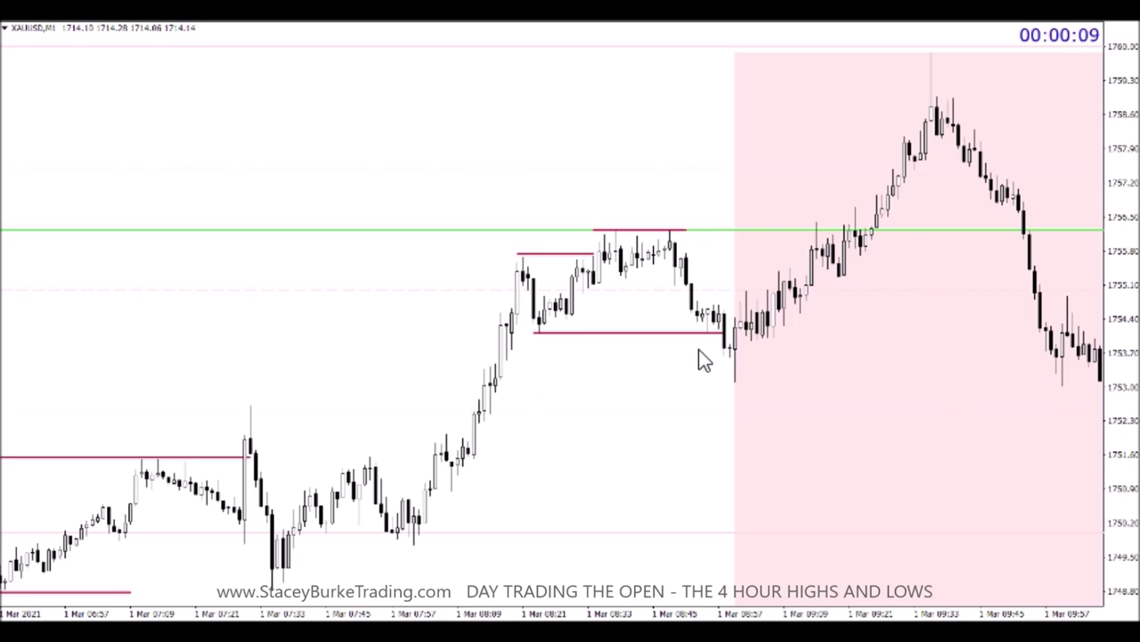
click(386, 18)
drag(739, 384, 1073, 381)
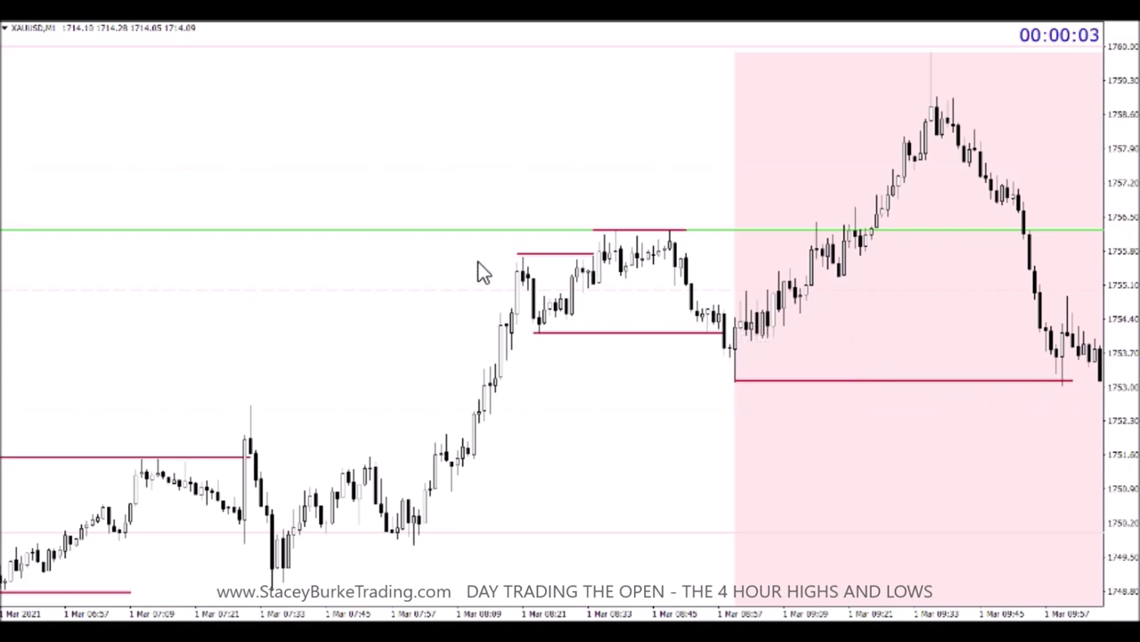
Draw a short horizontal trend line at about 1758.1 from the pullback low just after the peak inside the pink session box.
scroll(476, 272, left, 6)
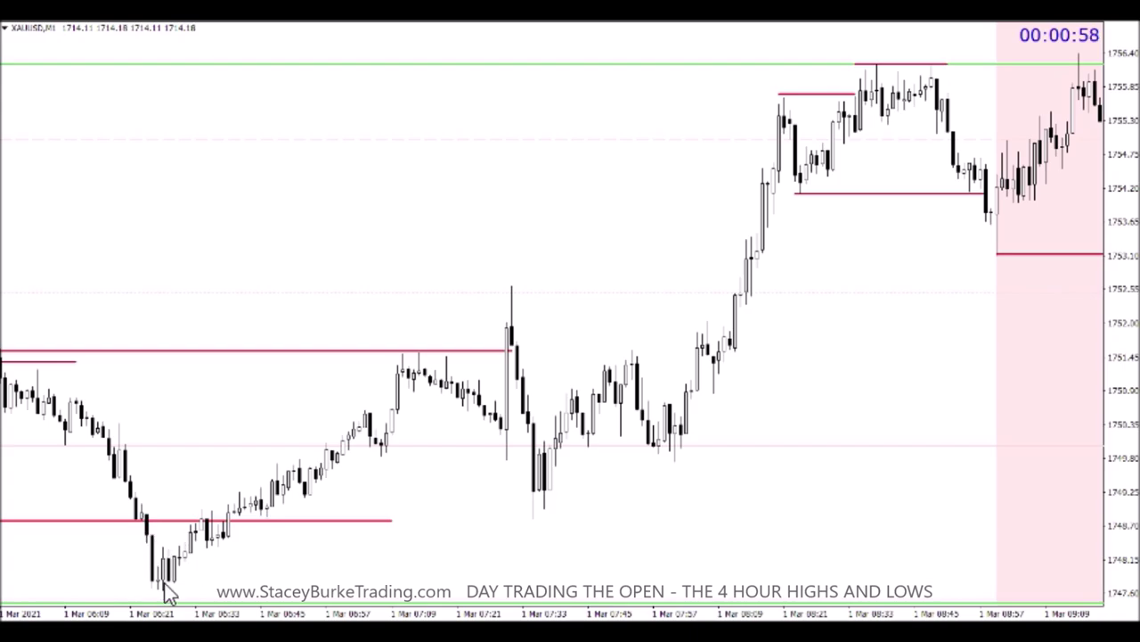
scroll(182, 580, right, 8)
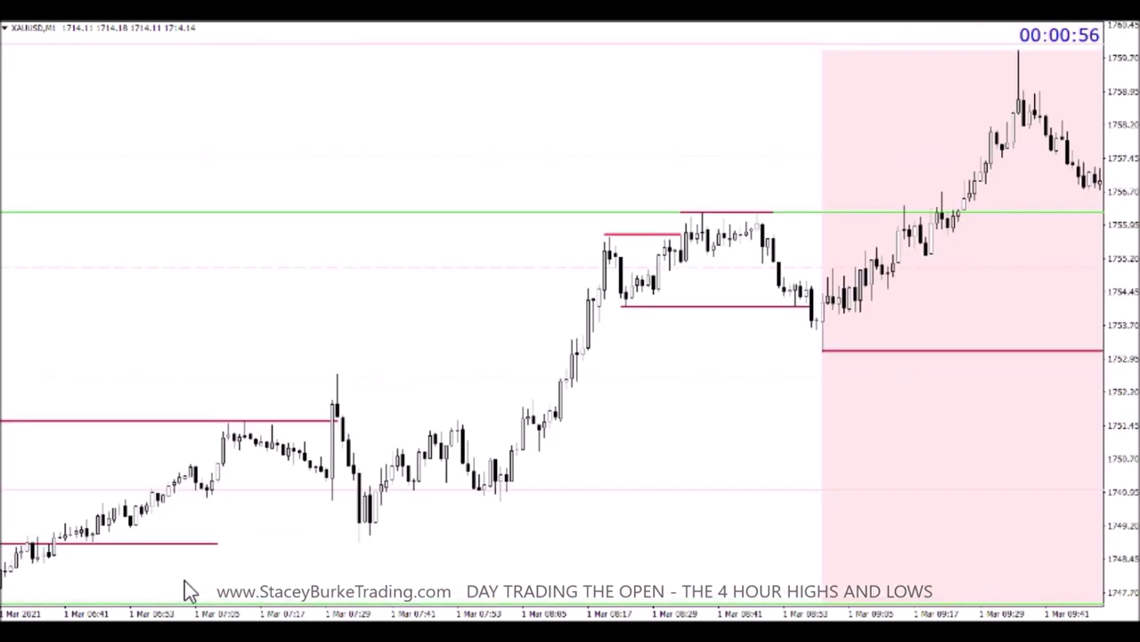
scroll(185, 584, right, 4)
scroll(184, 580, right, 2)
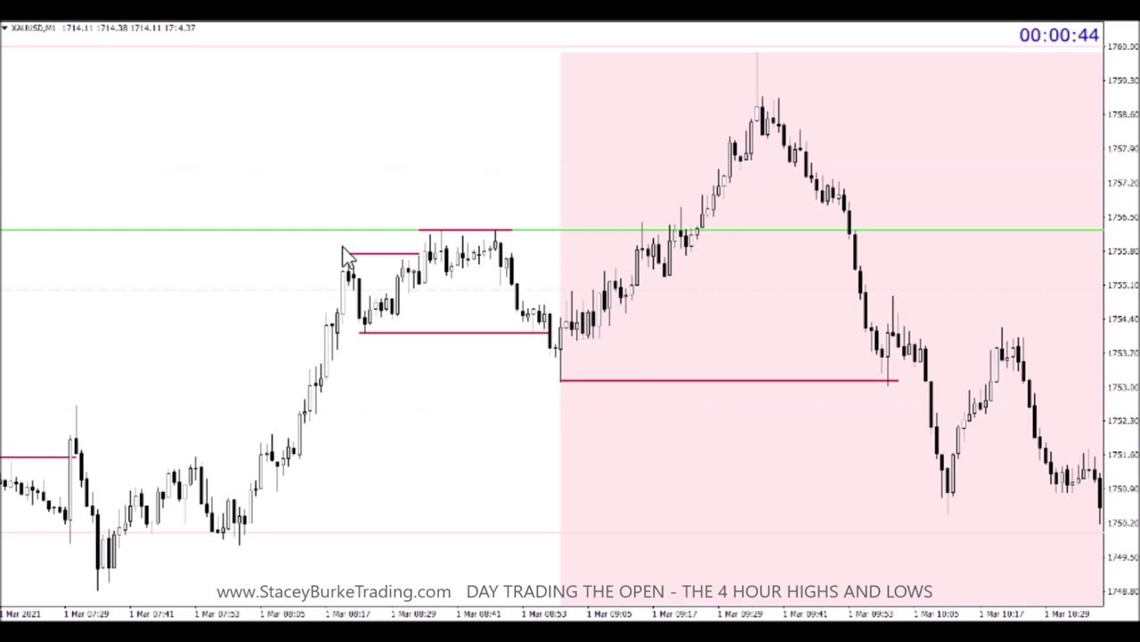
mouse_move(445, 269)
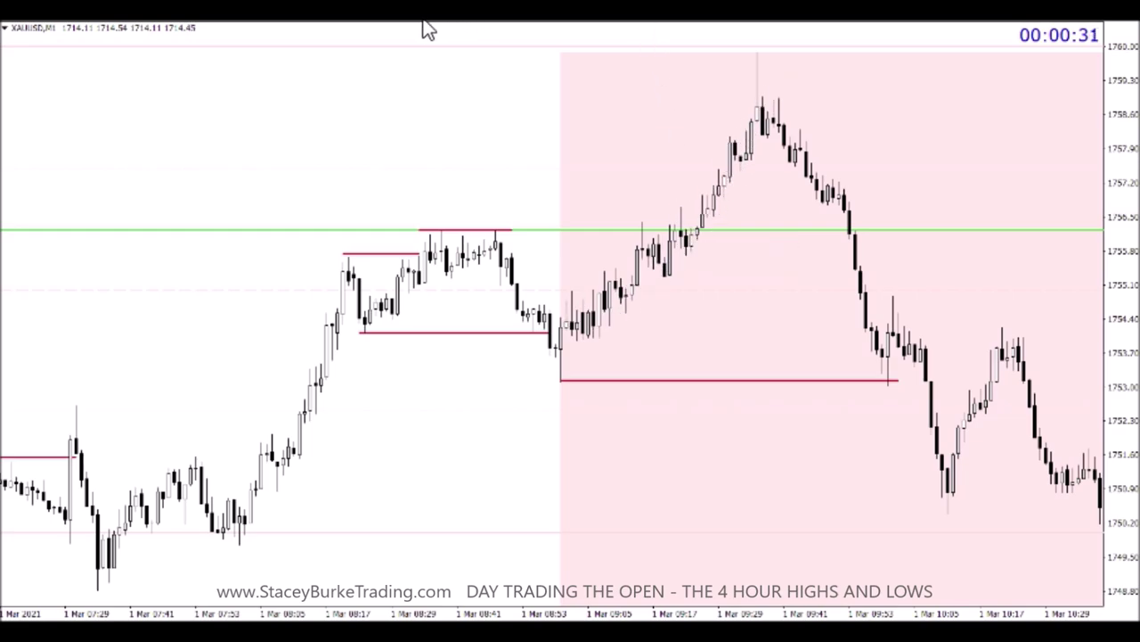
click(389, 18)
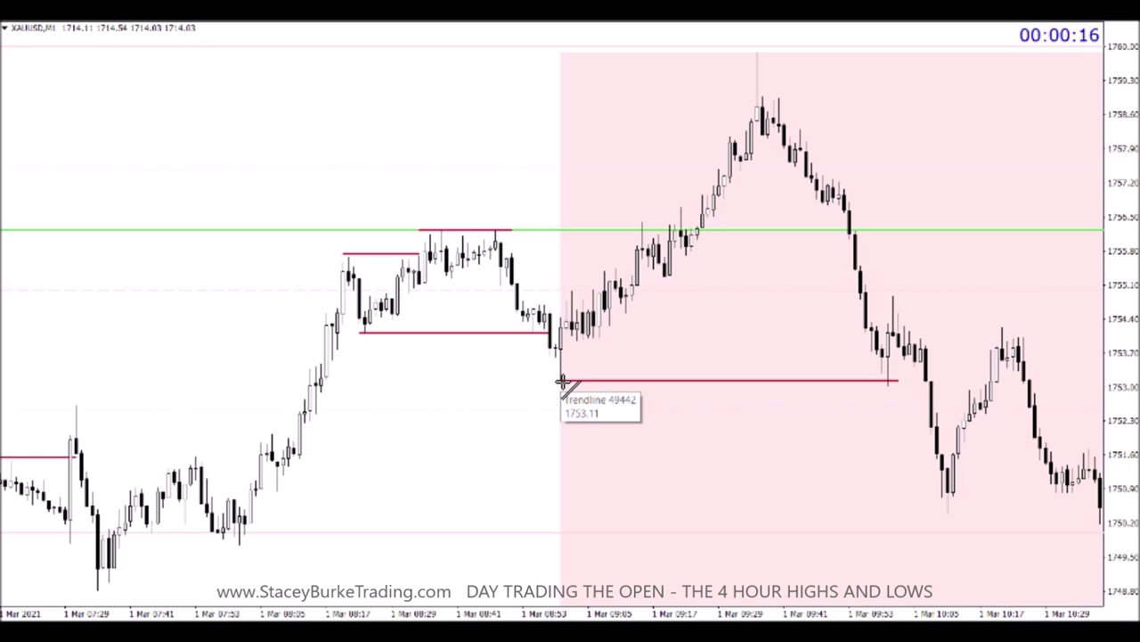
scroll(561, 381, down, 4)
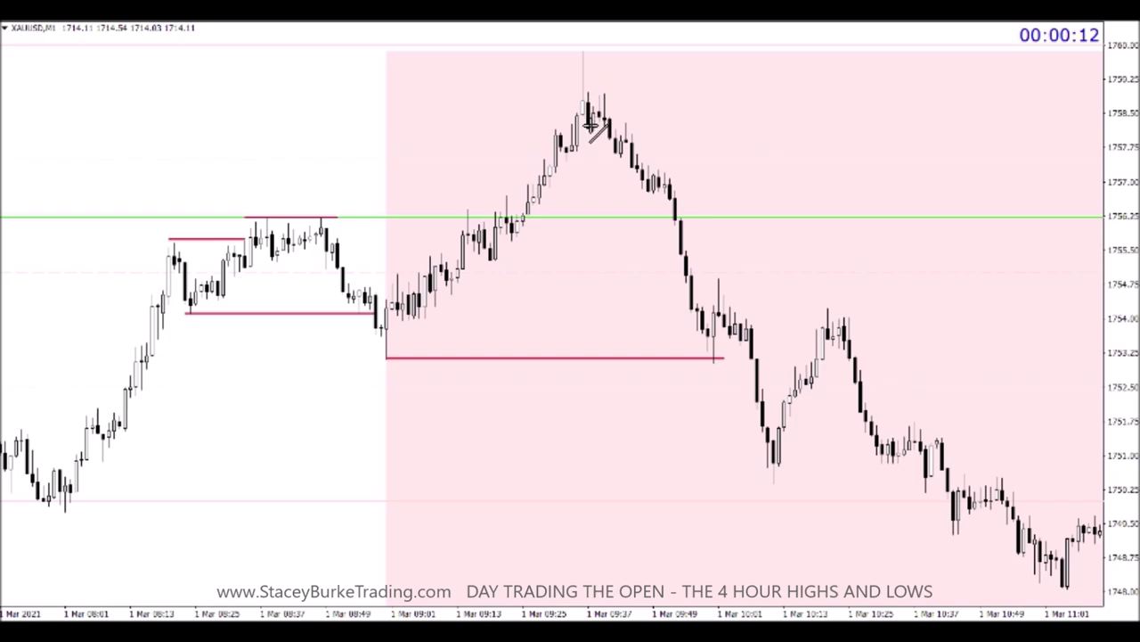
mouse_move(587, 132)
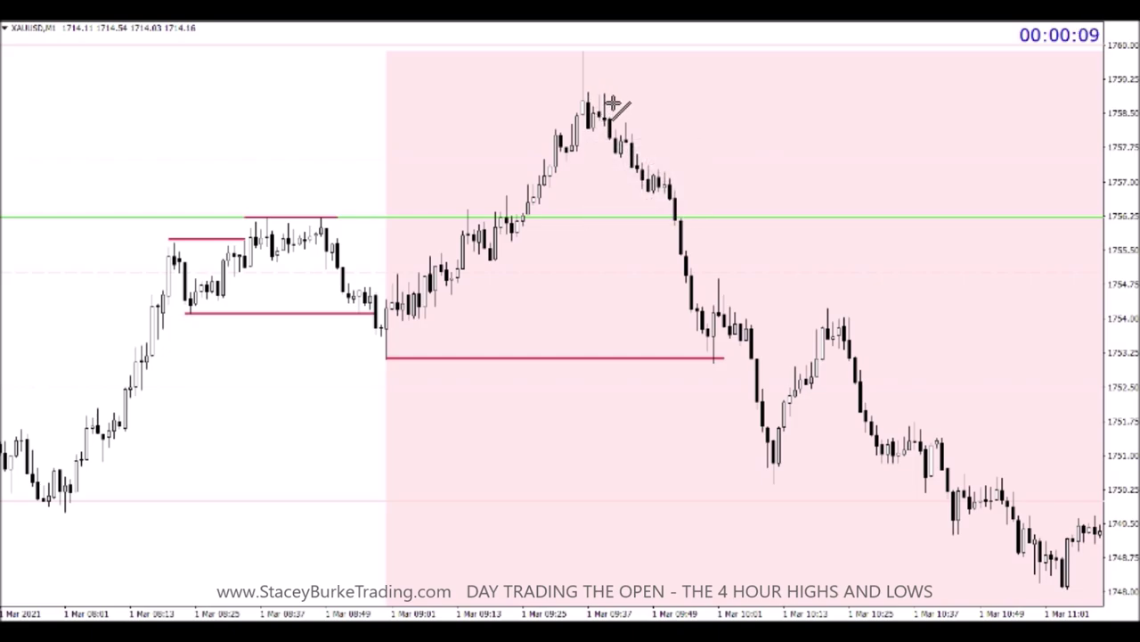
drag(589, 132, 656, 133)
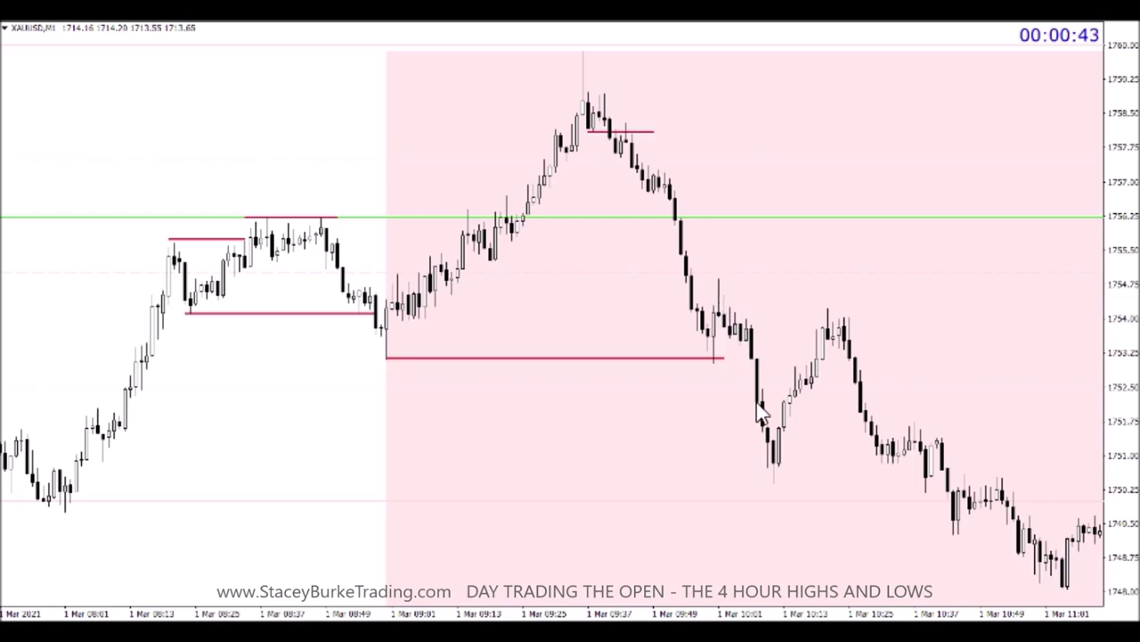
Draw short horizontal trend lines at about 1753.0 under the first sell-off low, 1754.1 across the retest high, and 1753.4 under that high's small consolidation.
click(383, 21)
drag(711, 364, 751, 363)
click(380, 23)
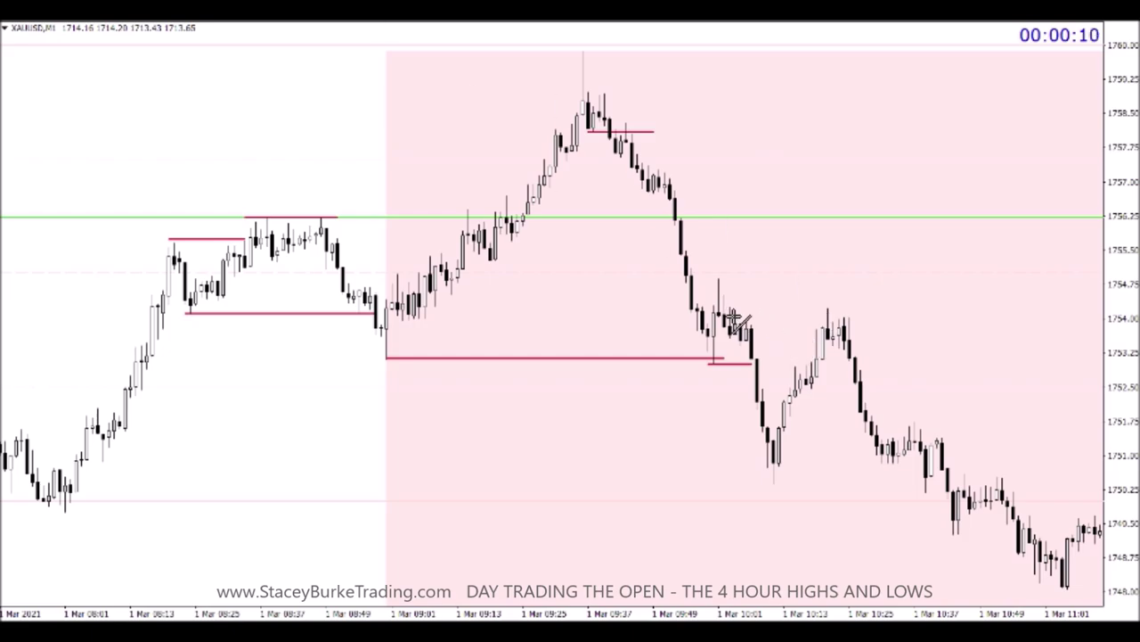
drag(731, 314, 856, 314)
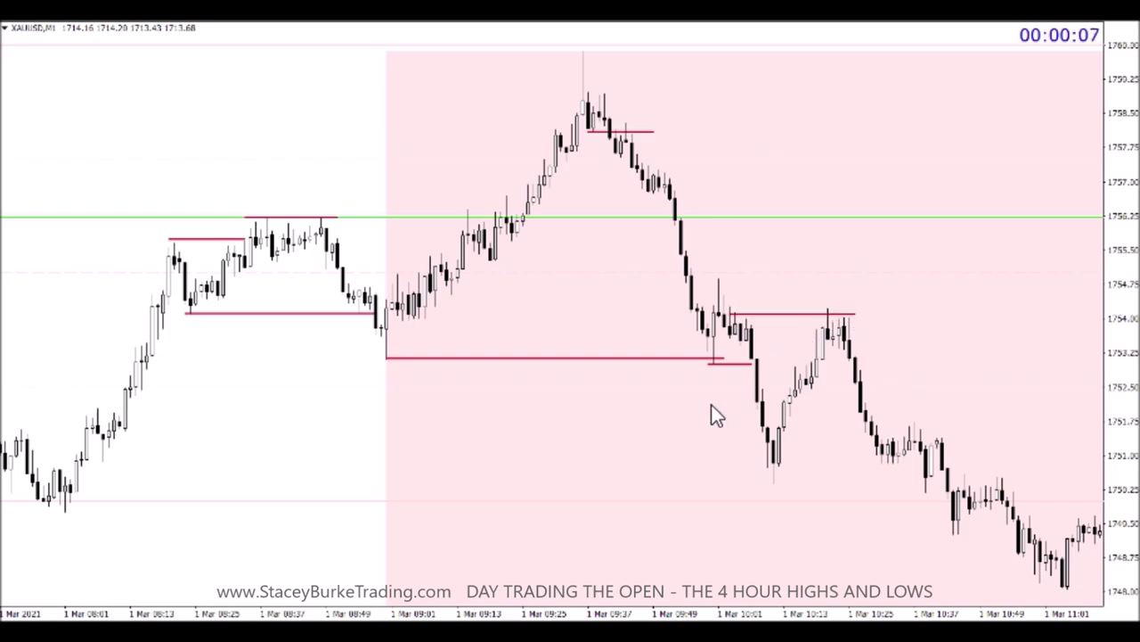
click(383, 25)
drag(833, 347, 871, 348)
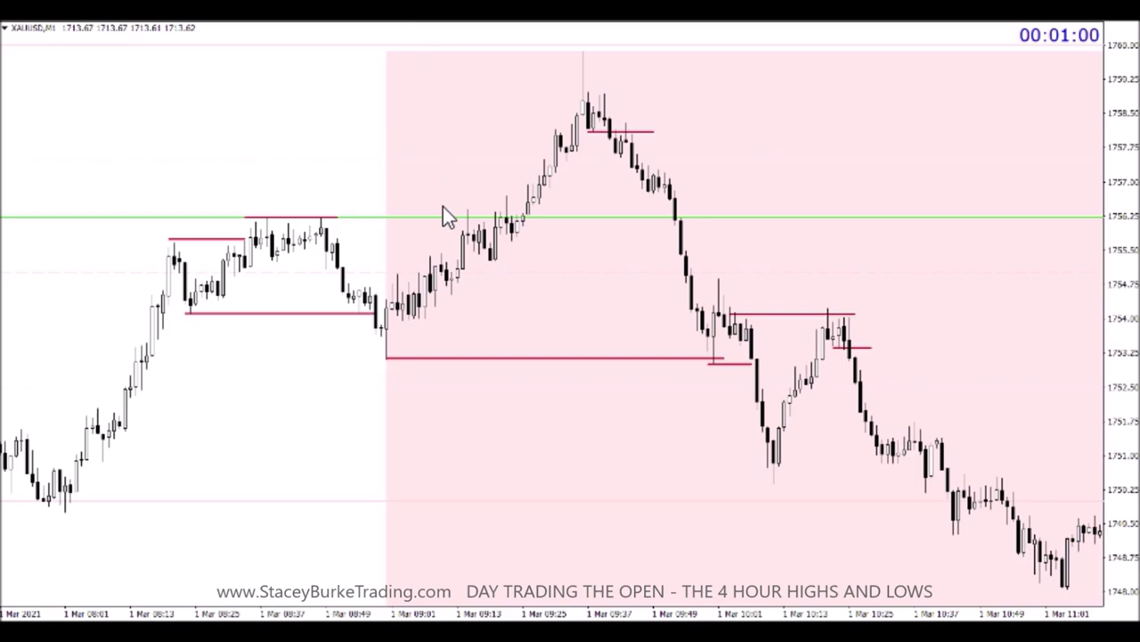
key(t)
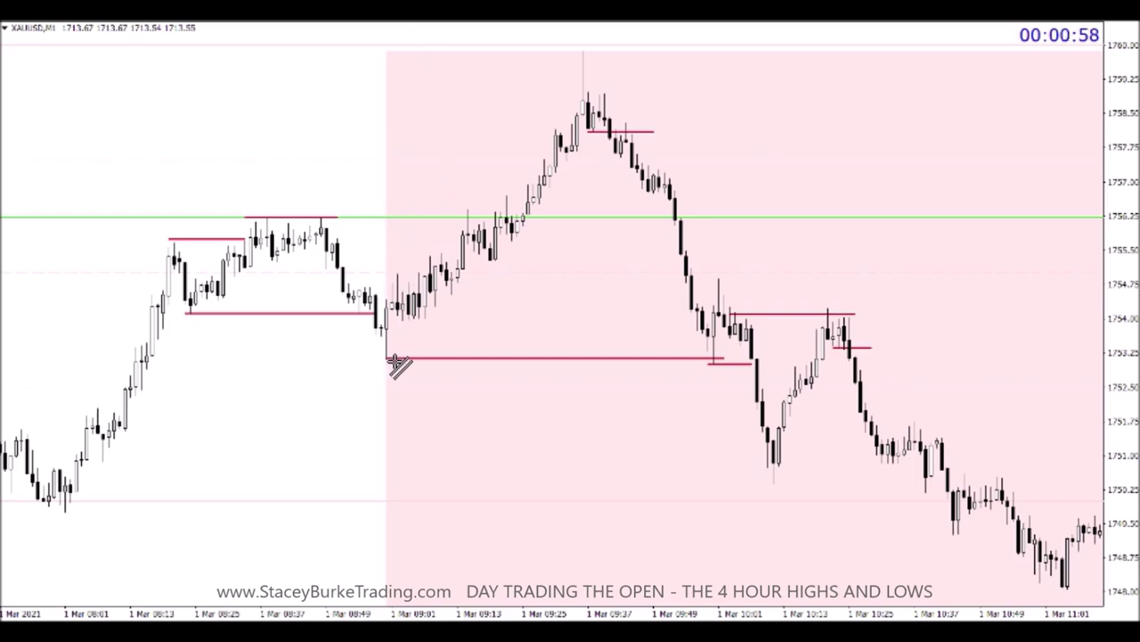
drag(392, 361, 624, 102)
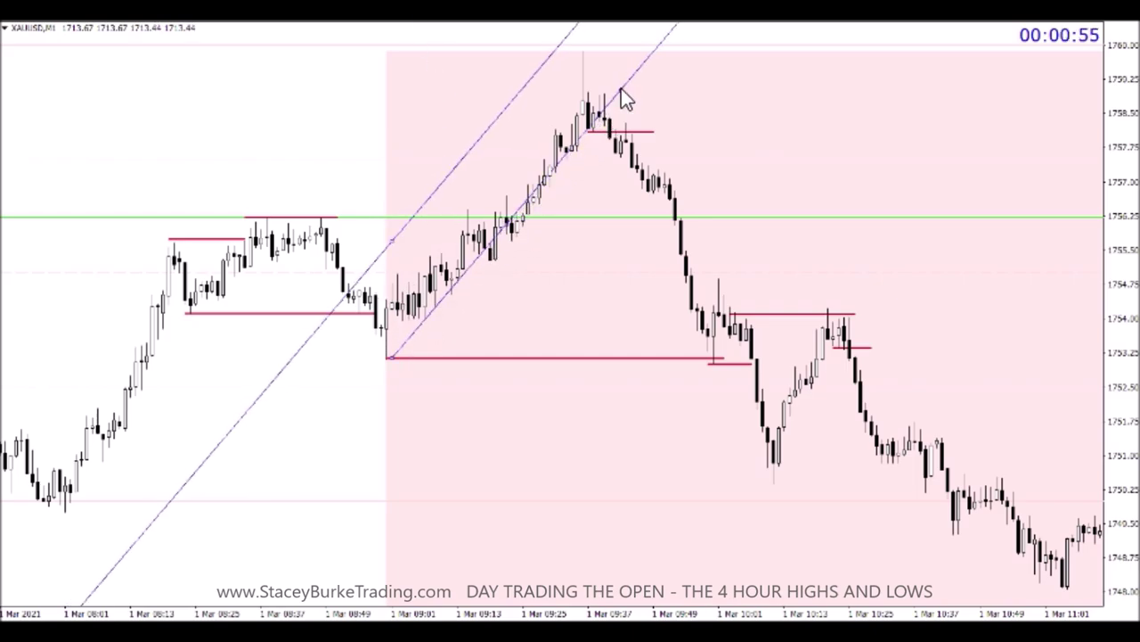
key(BackSpace)
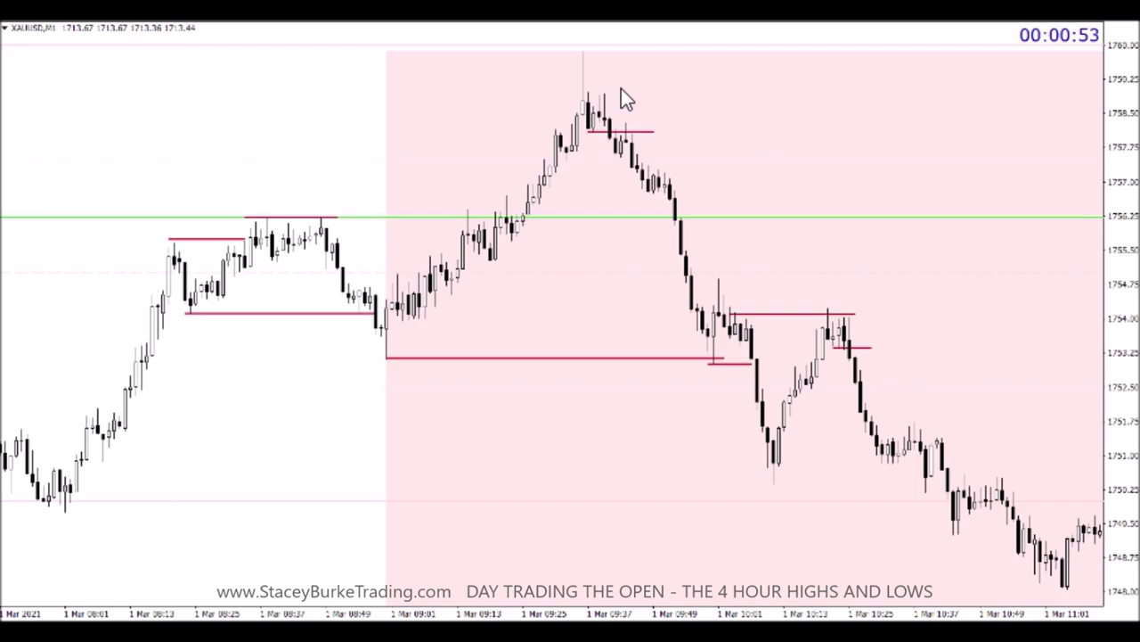
Draw a Fibonacci retracement from the pink box's opening low to its high, and a trend line at about 1750.4 from the first breakdown low.
key(t)
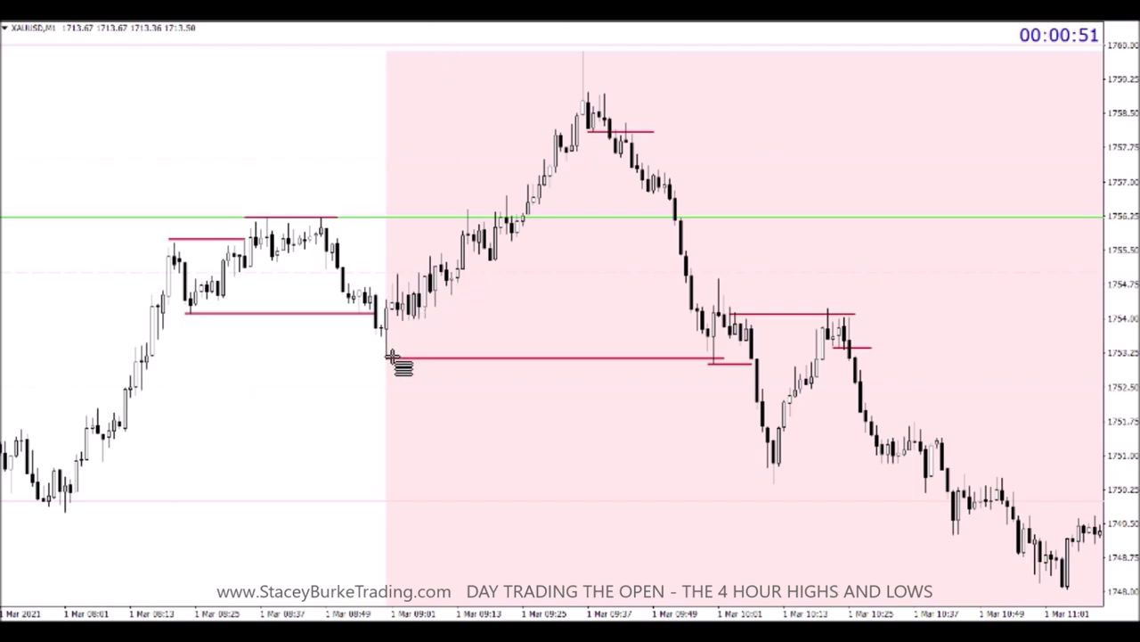
drag(392, 359, 676, 54)
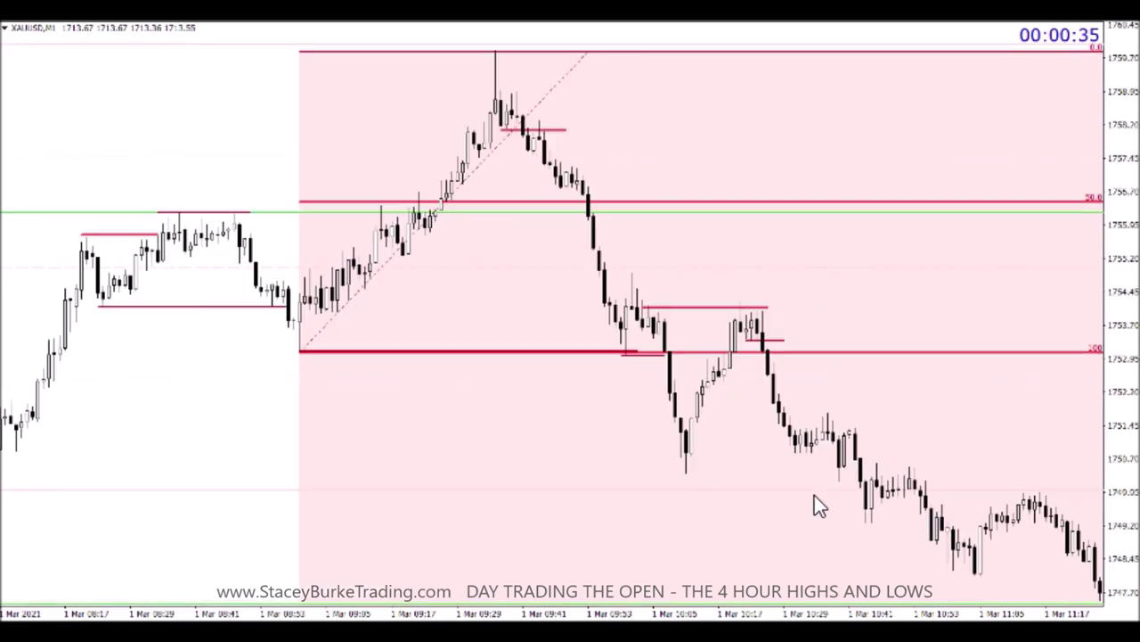
scroll(815, 504, down, 5)
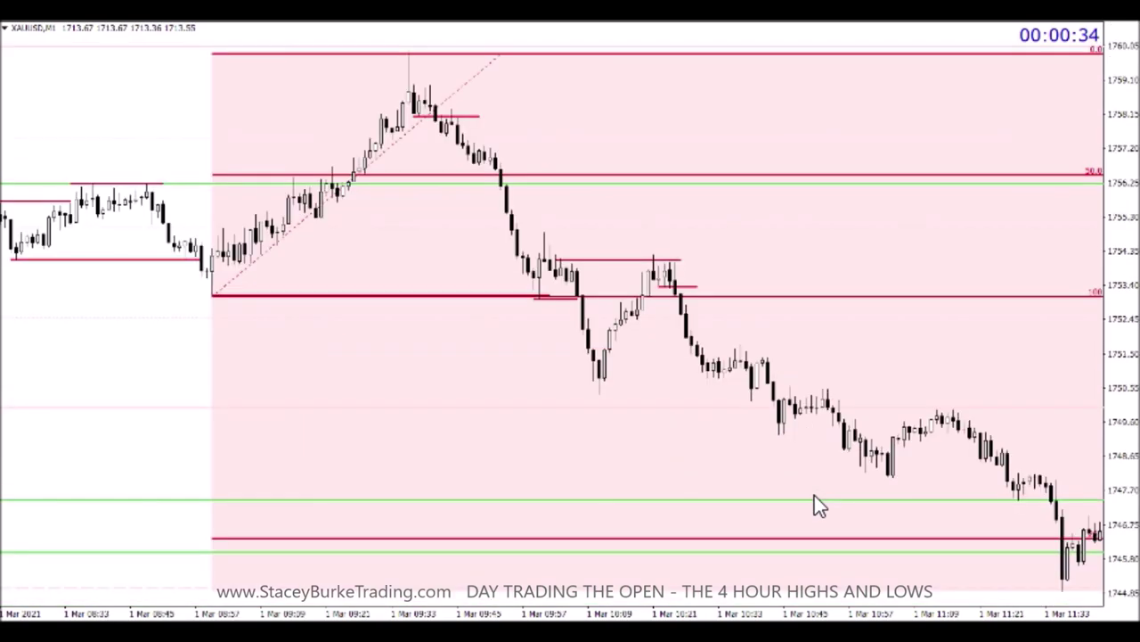
click(382, 24)
drag(602, 396, 1057, 393)
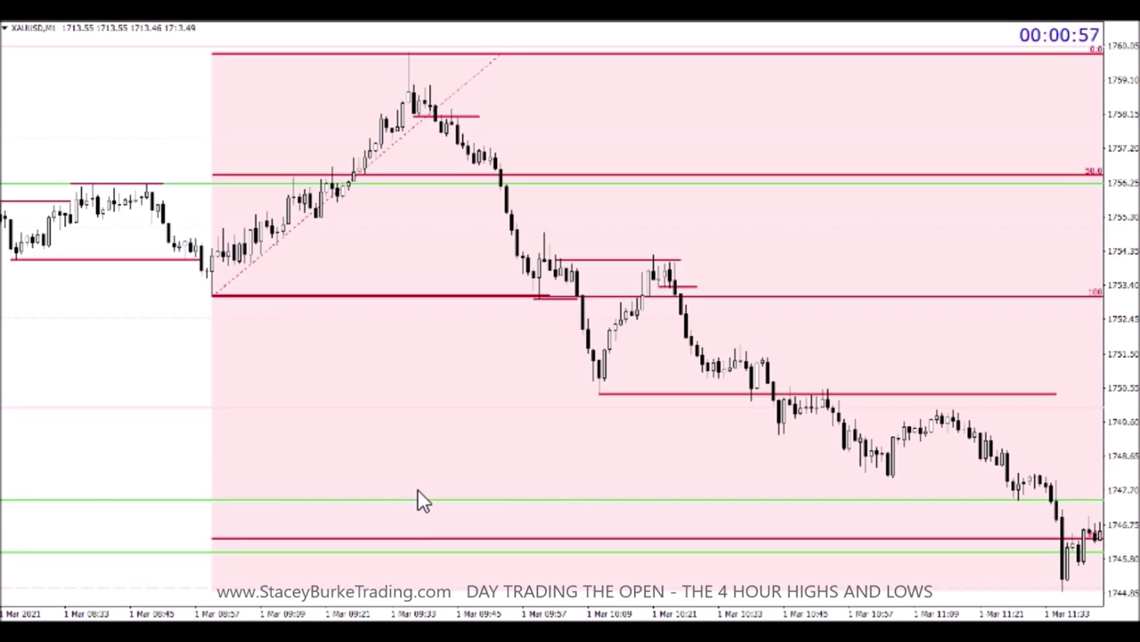
Remove the two green horizontal lines at about 1747.4 and 1746.0 that run near the end of the pink session box.
scroll(479, 437, down, 2)
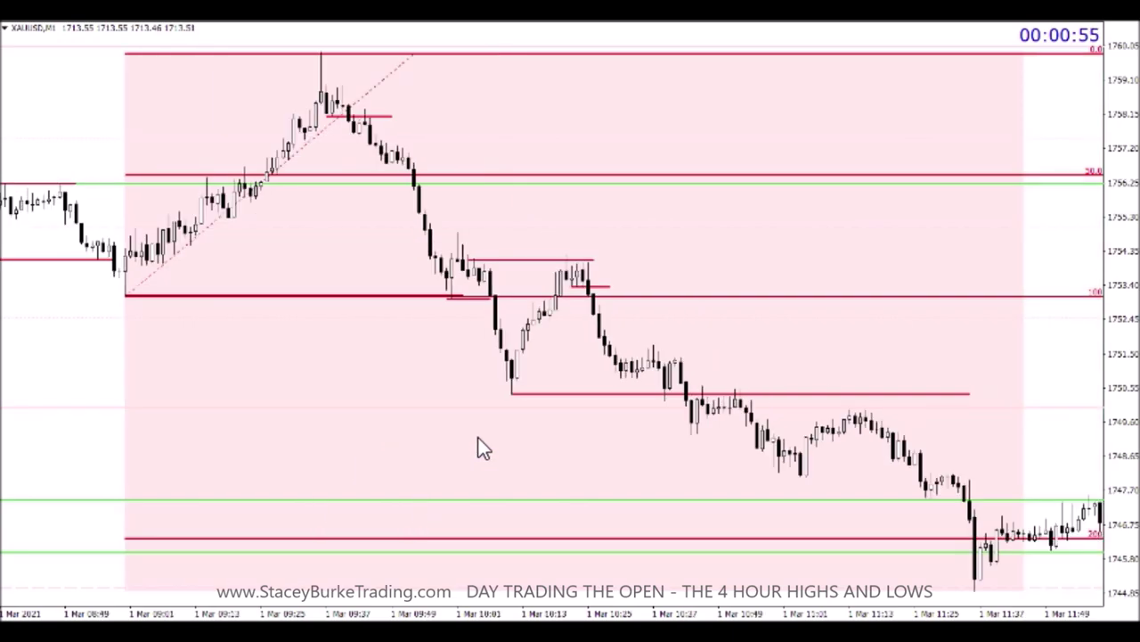
scroll(478, 438, down, 4)
scroll(479, 438, down, 3)
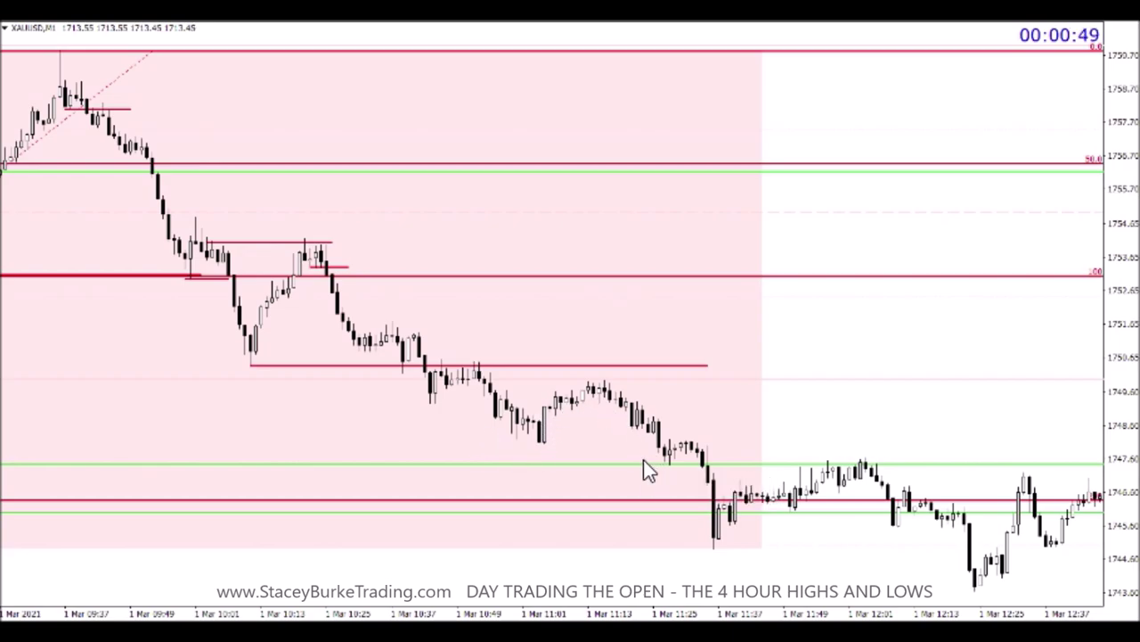
scroll(644, 459, down, 3)
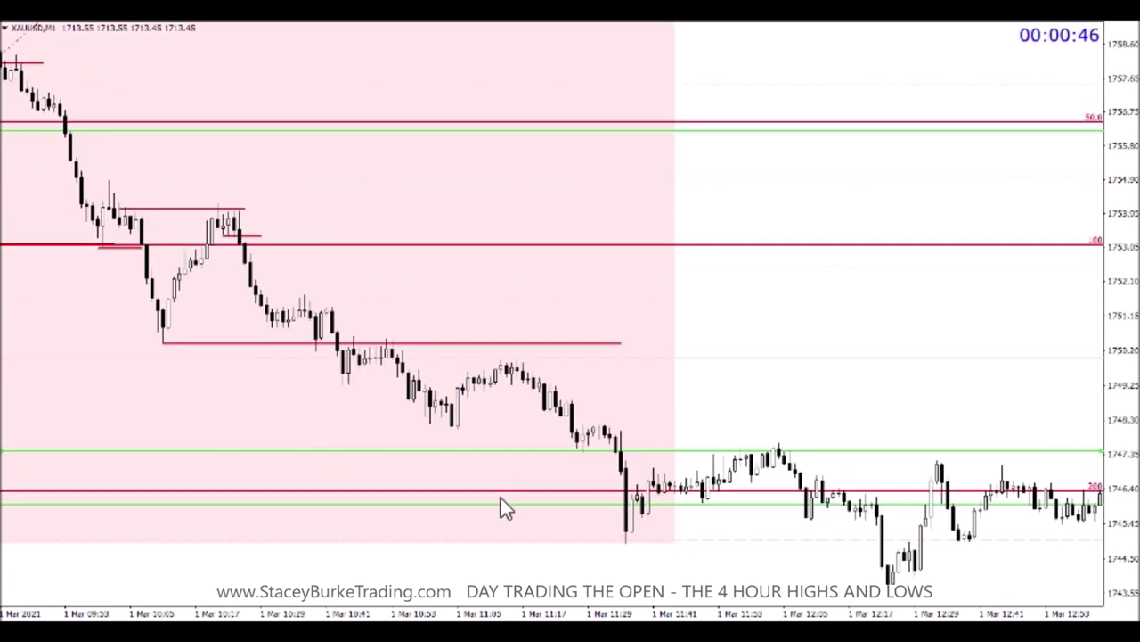
scroll(499, 502, down, 3)
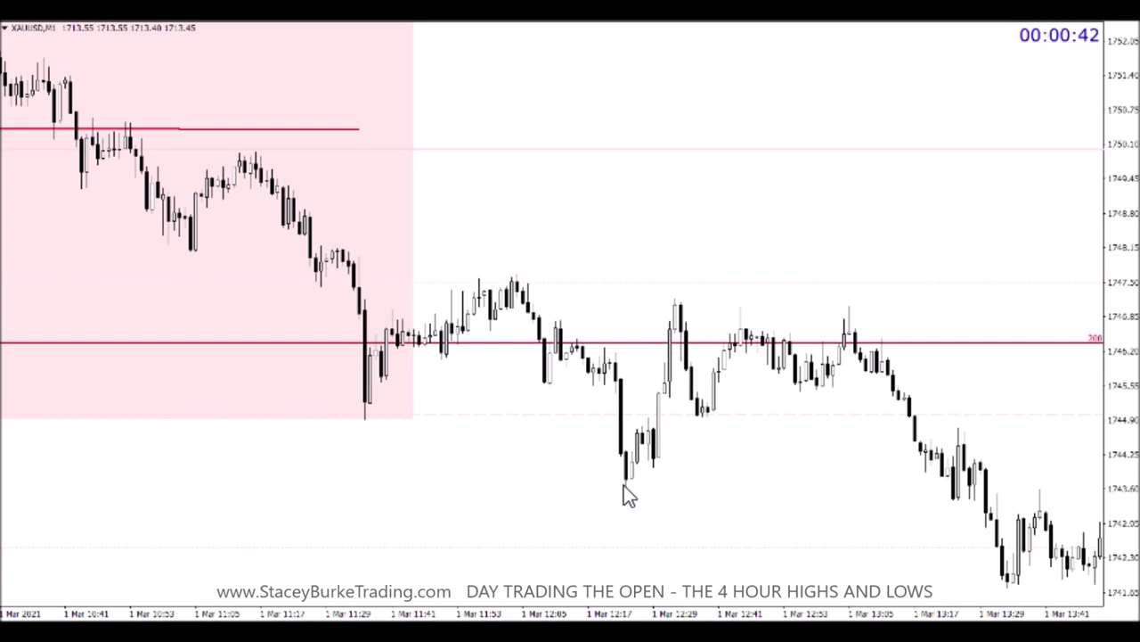
click(382, 20)
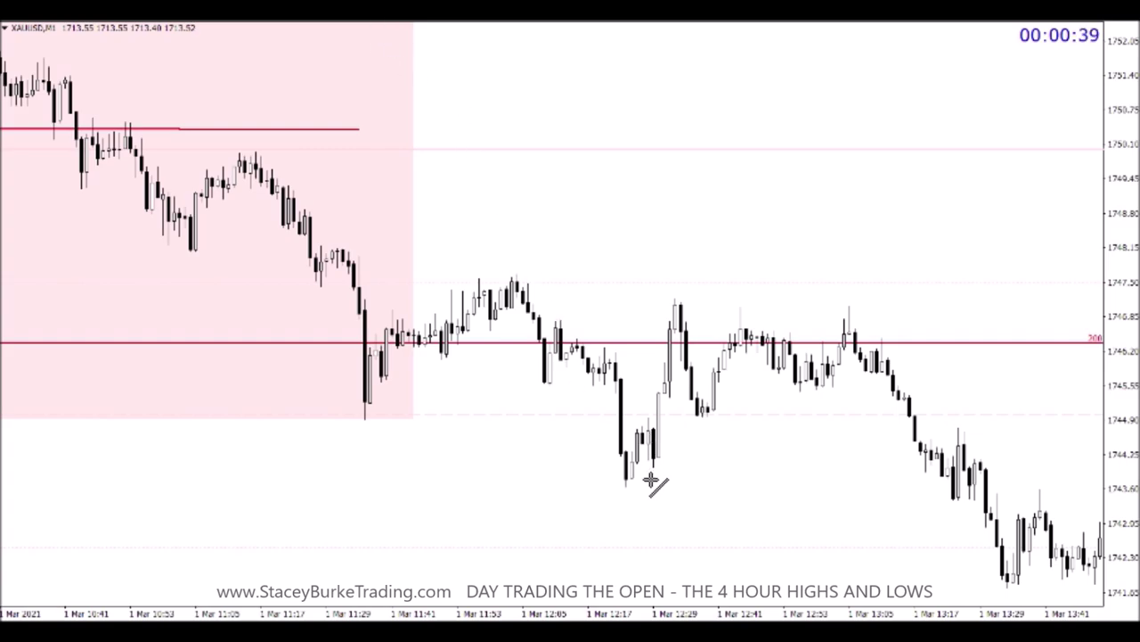
drag(628, 486, 1015, 487)
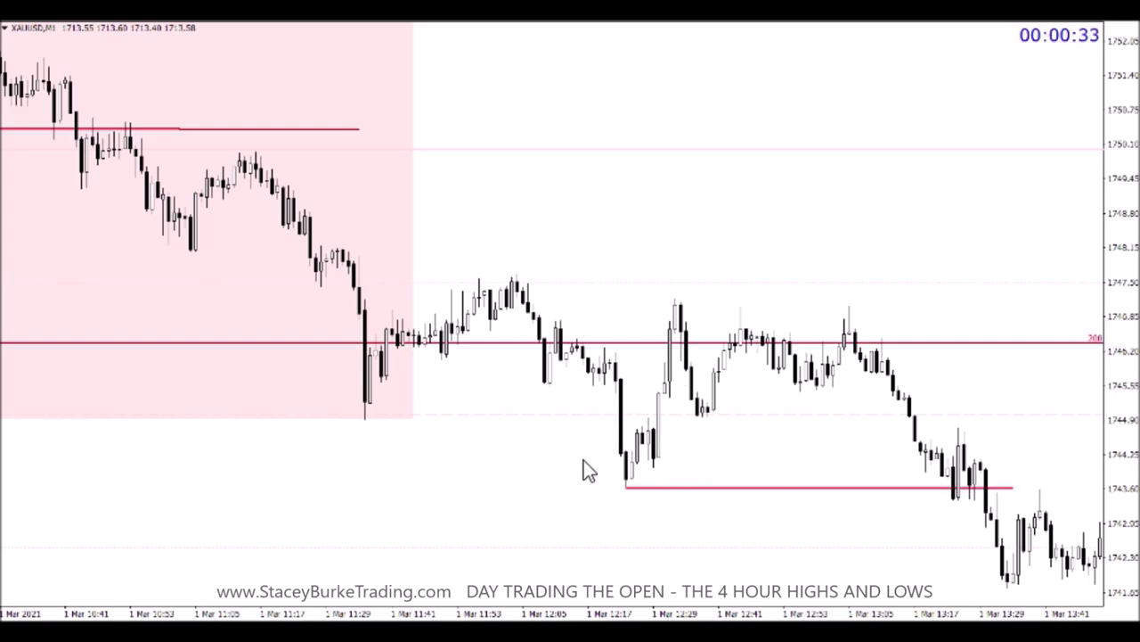
double_click(630, 489)
key(Delete)
Place a horizontal line at about 1743.6 on the first low after the pink box, and draw an ellipse around the small consolidation before 13:00.
click(354, 18)
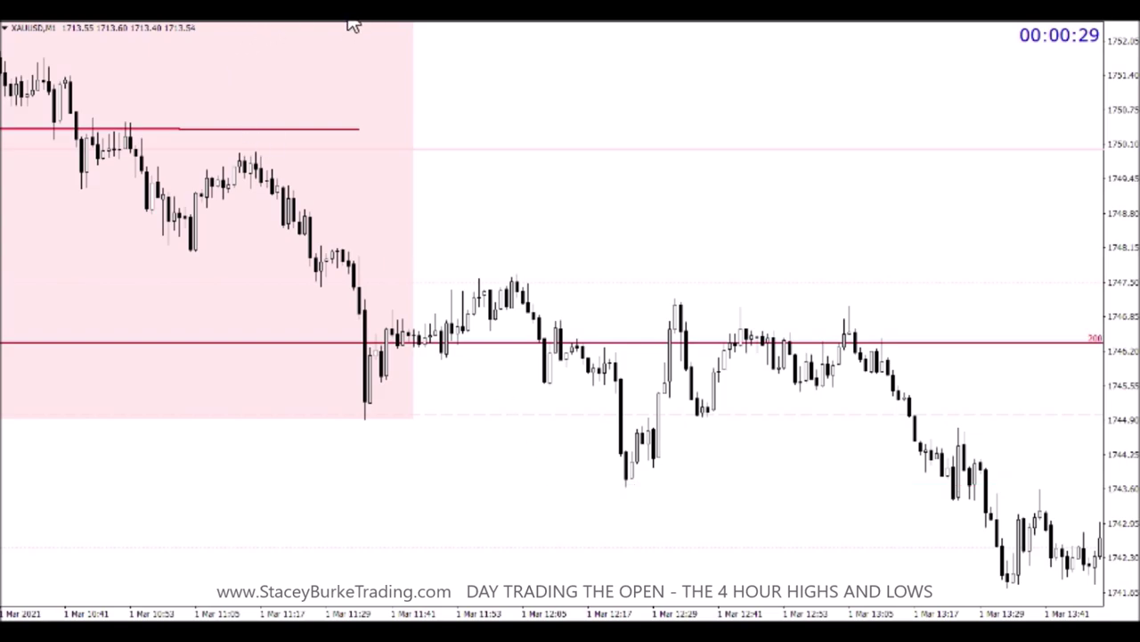
click(632, 486)
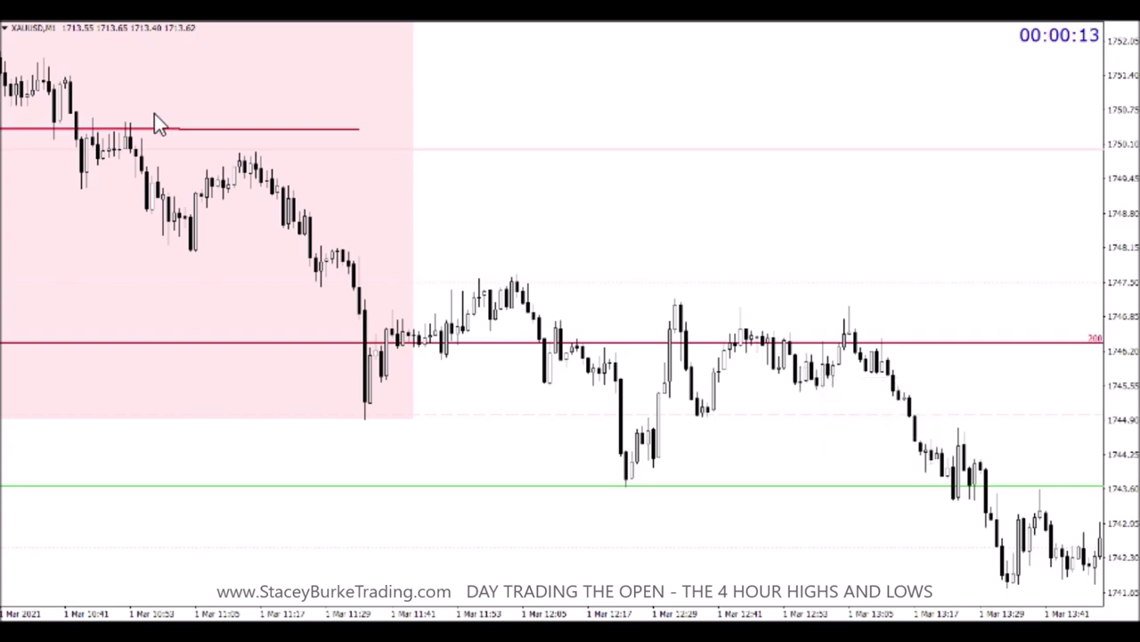
key(alt+i)
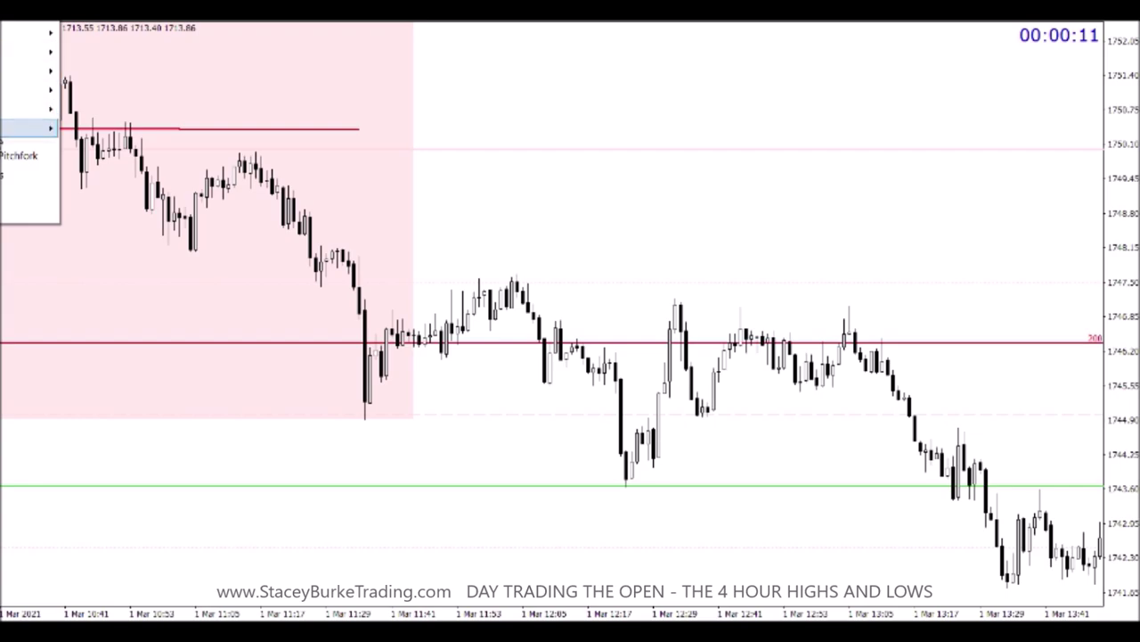
mouse_move(35, 108)
click(90, 146)
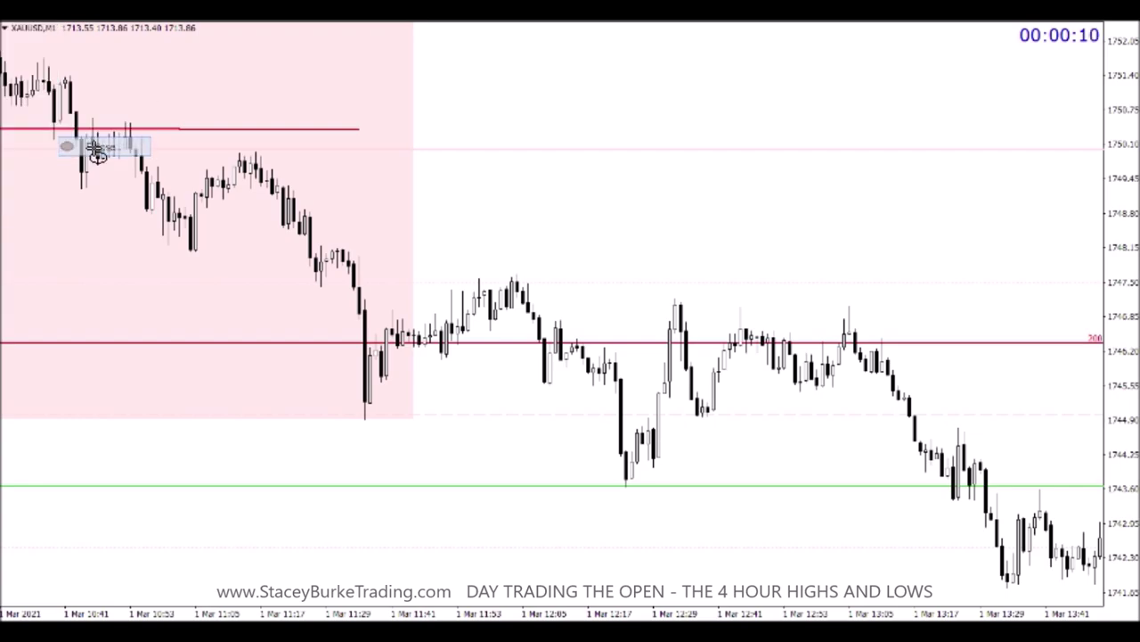
mouse_move(822, 335)
mouse_down()
mouse_move(838, 381)
mouse_move(827, 402)
mouse_up()
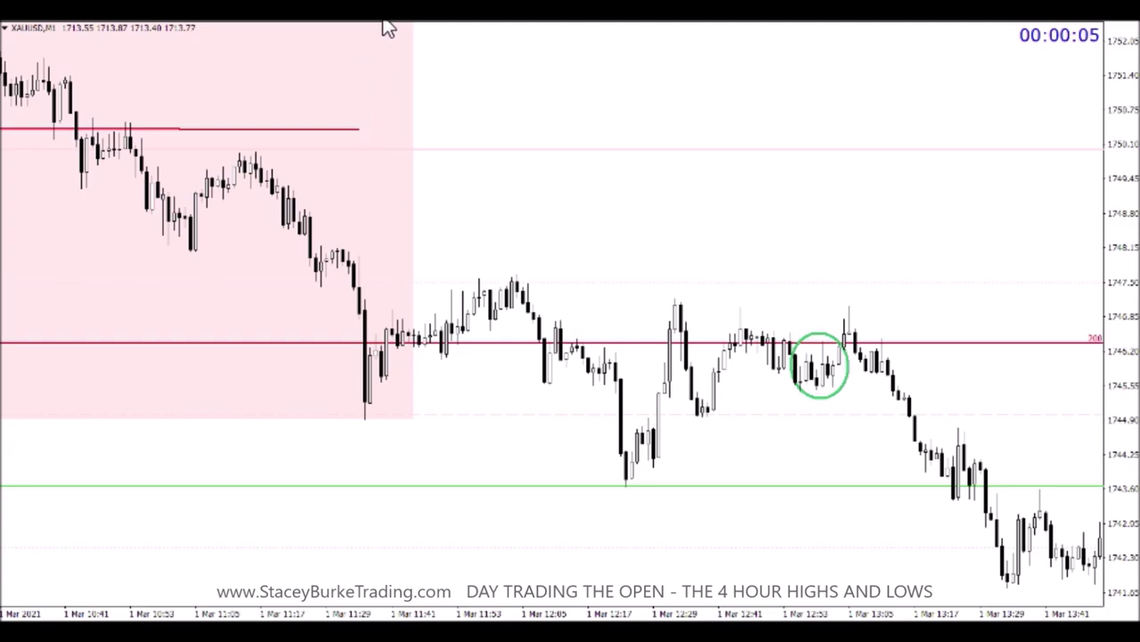
Draw short horizontal trend lines at about 1745.5 under the circled consolidation and at about 1742.3 through the base before the sharp rally.
key(t)
drag(816, 389, 909, 389)
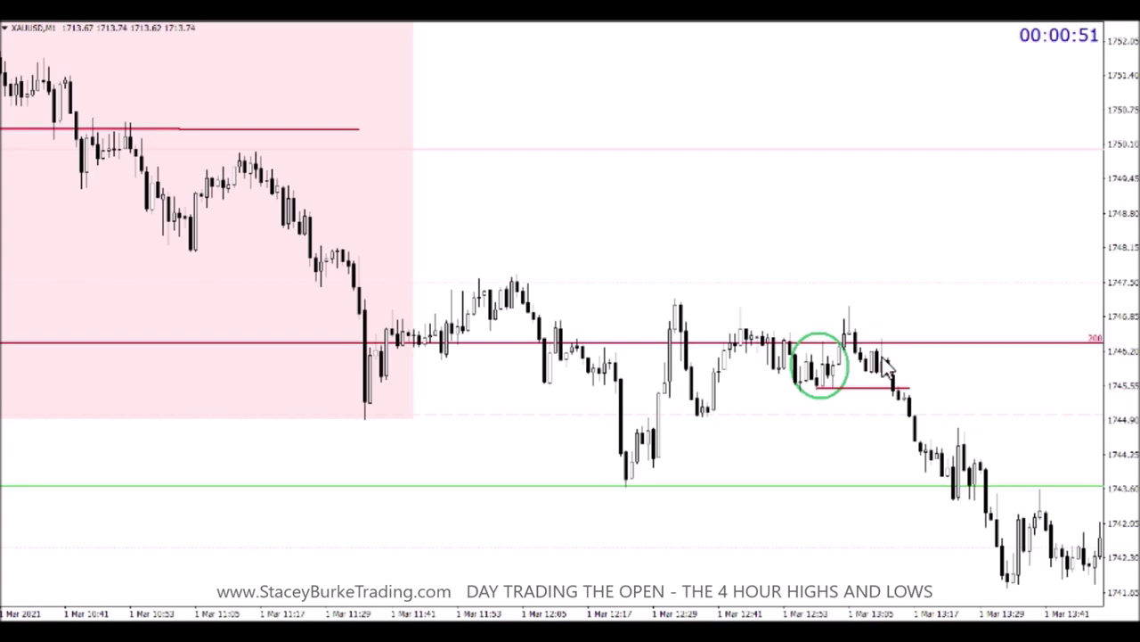
scroll(886, 414, right, 3)
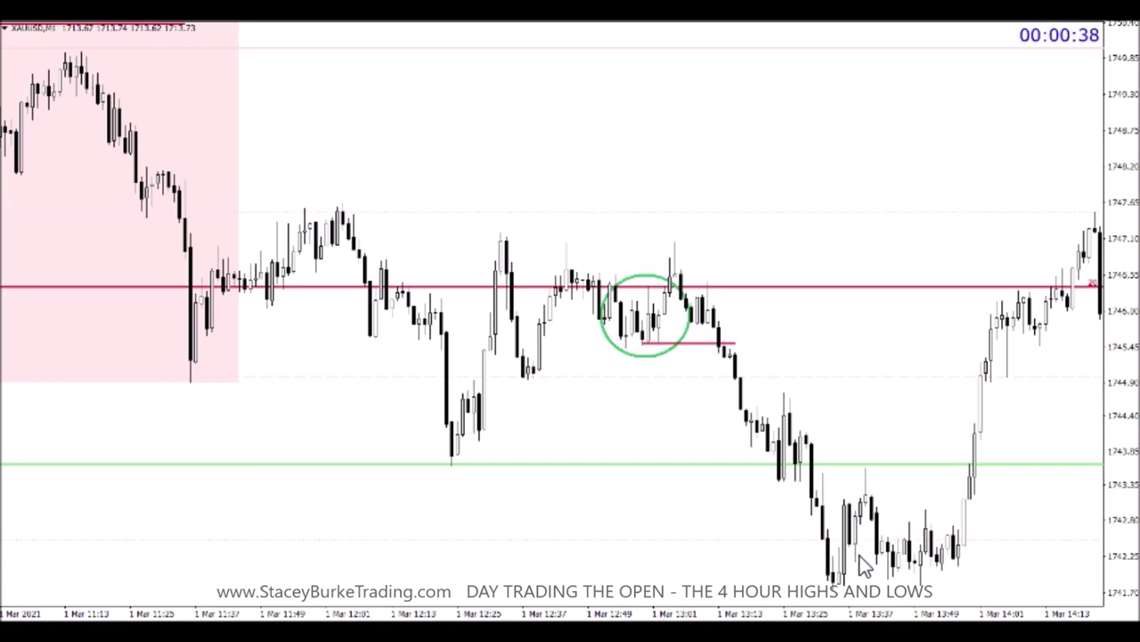
click(379, 20)
drag(822, 558, 975, 558)
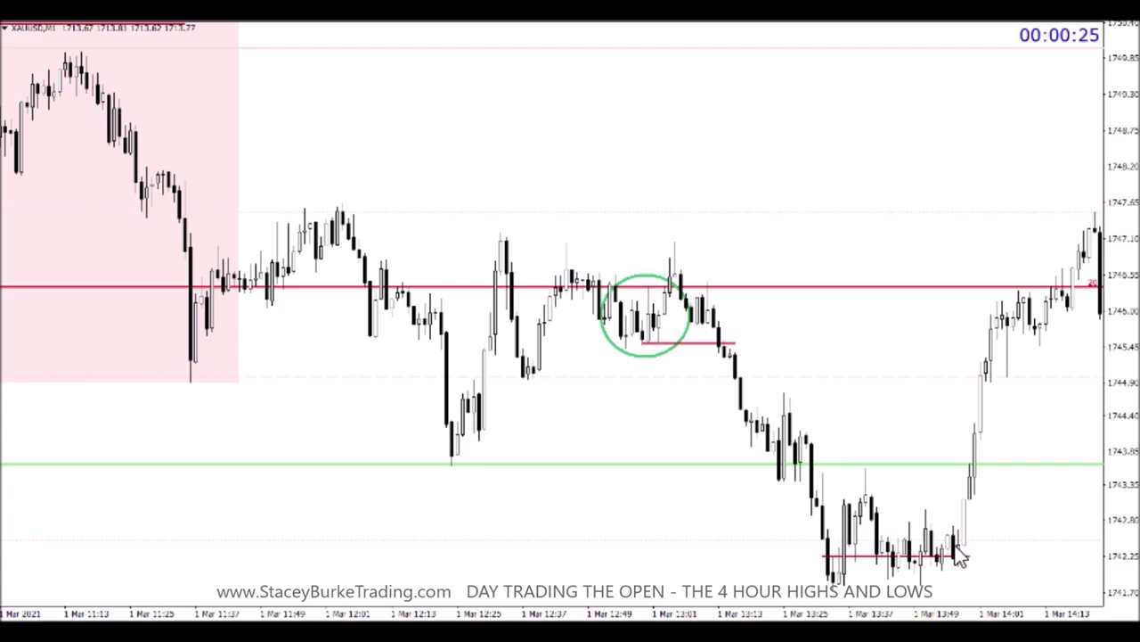
Draw a horizontal trend line at about 1747.1 from the high just after the circled consolidation to past the 14:17 peak.
scroll(960, 545, right, 3)
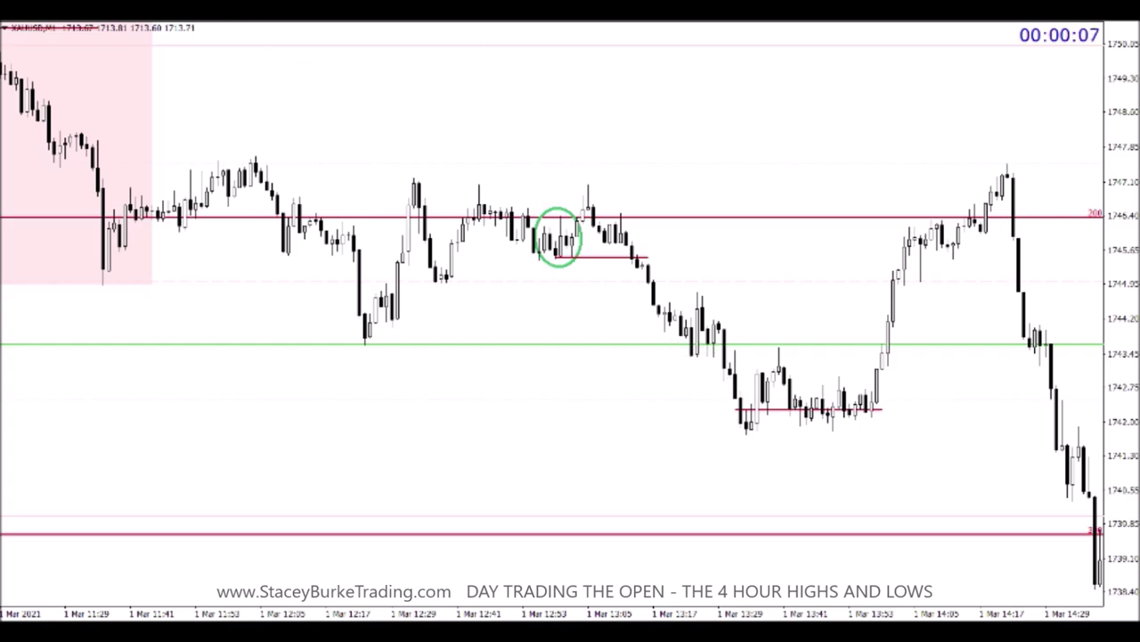
click(138, 26)
drag(588, 184, 1052, 185)
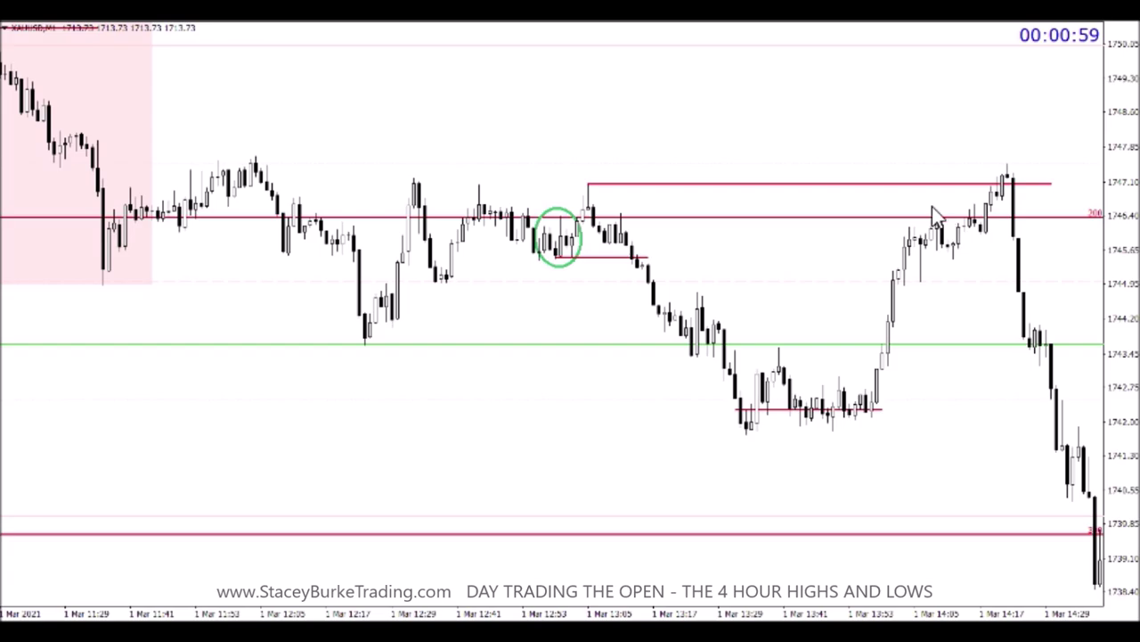
scroll(965, 256, down, 3)
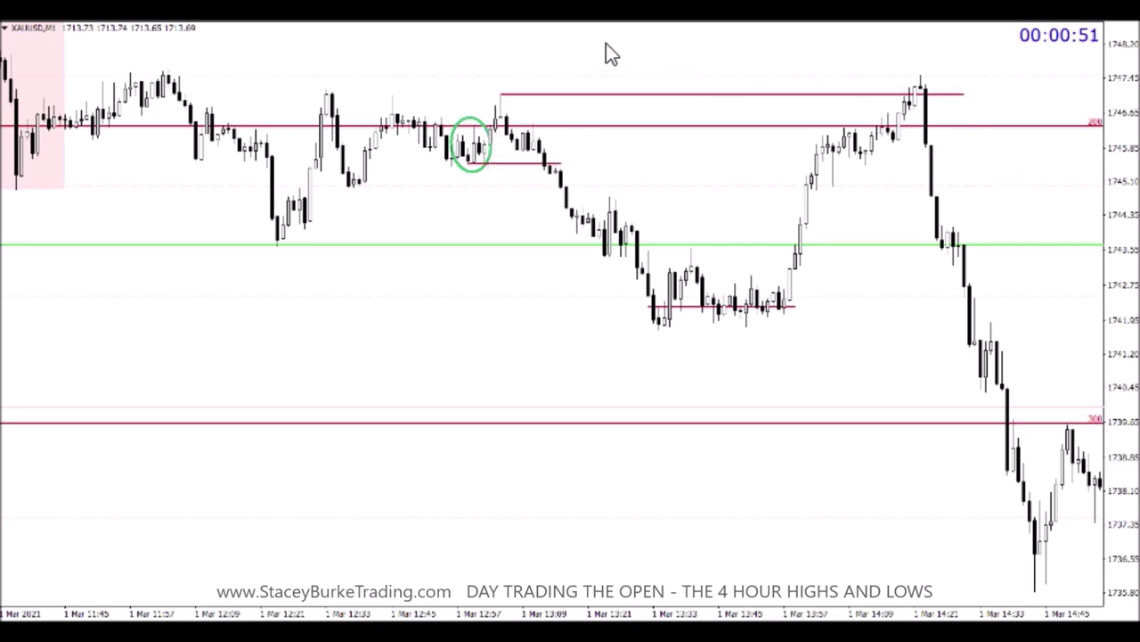
Draw a short rising trend line under the candles leading to the 14:17 peak, and try a Fibonacci from the base low to that peak.
key(t)
drag(855, 177, 927, 125)
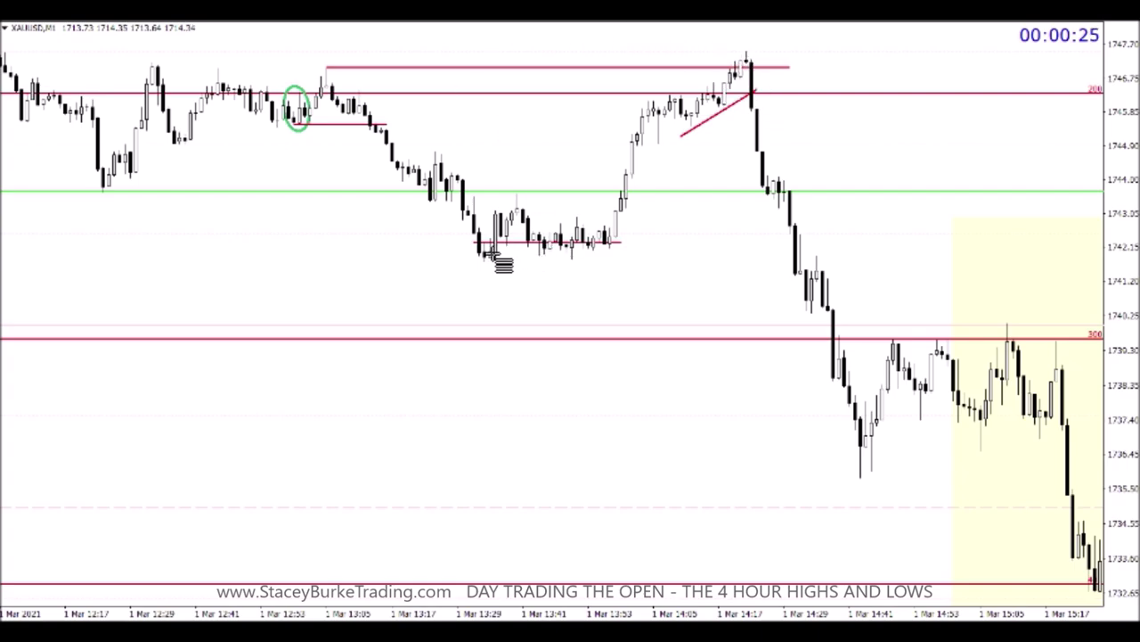
mouse_move(488, 254)
mouse_down()
mouse_move(662, 122)
mouse_move(756, 83)
mouse_move(752, 68)
mouse_up()
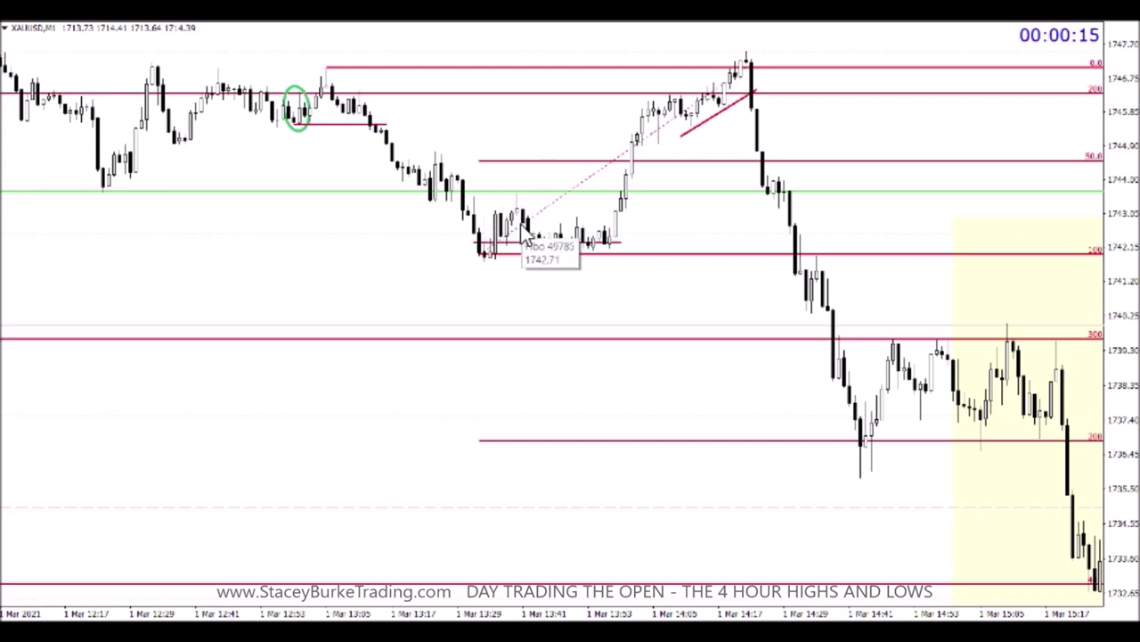
key(Delete)
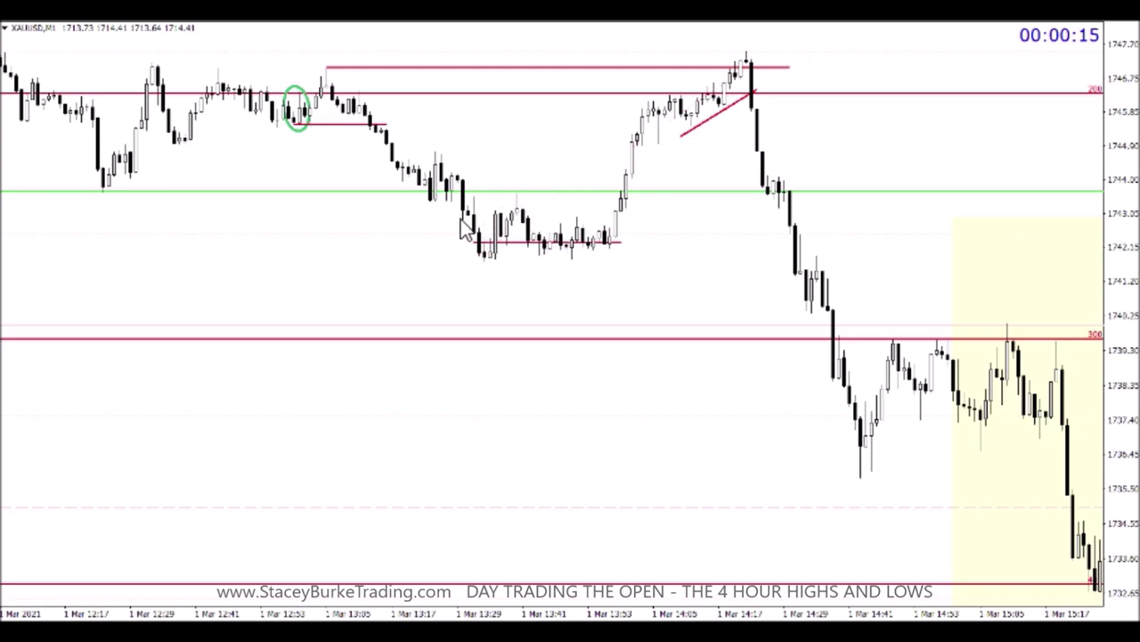
Draw a horizontal trend line at about 1741.8 from the lowest point of the base to just past the sharp sell-off.
mouse_move(473, 226)
click(395, 23)
drag(467, 259, 827, 260)
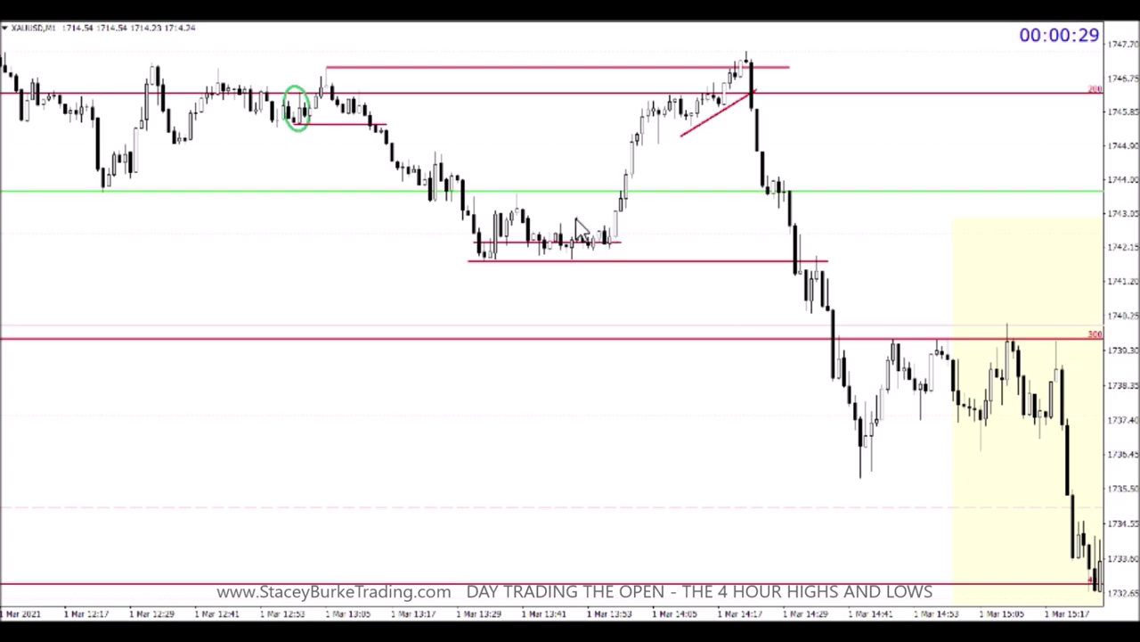
Move the short base trend line to about 1742.5 beside the sell-off, and extend the 1741.8 trend line well into the yellow session box.
double_click(482, 242)
double_click(520, 246)
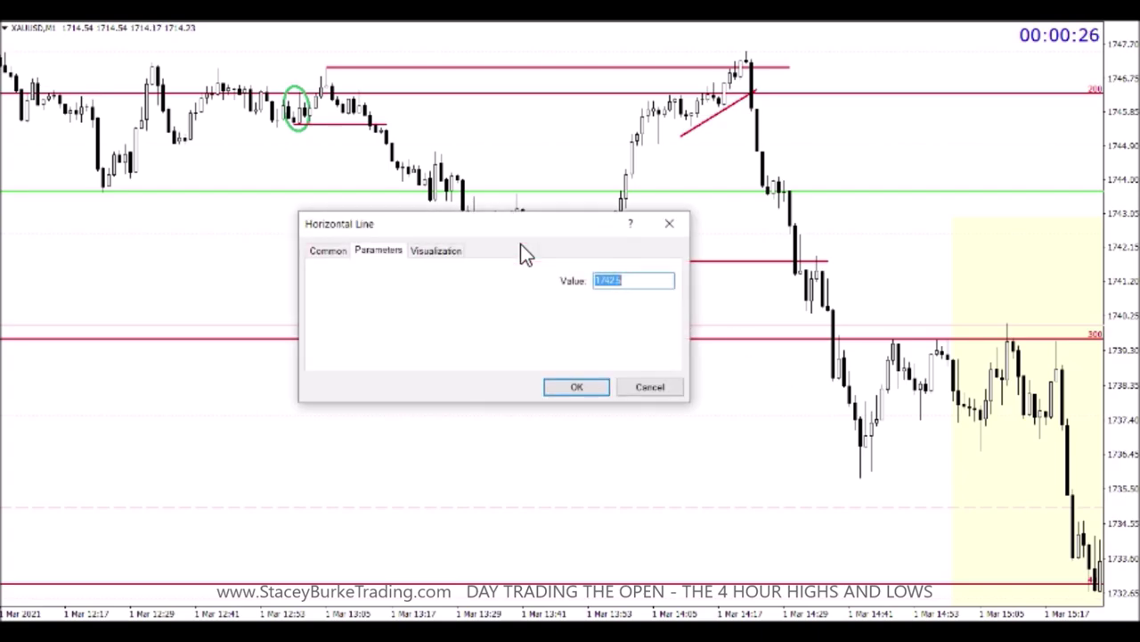
click(666, 226)
drag(548, 244, 636, 214)
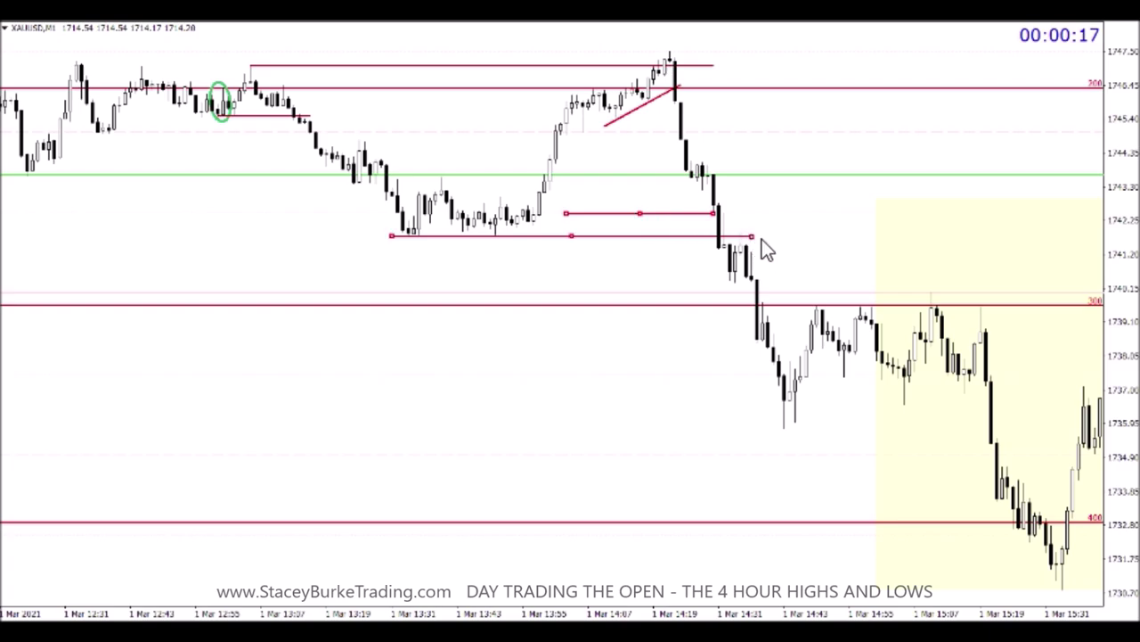
drag(755, 237, 1097, 237)
click(1097, 237)
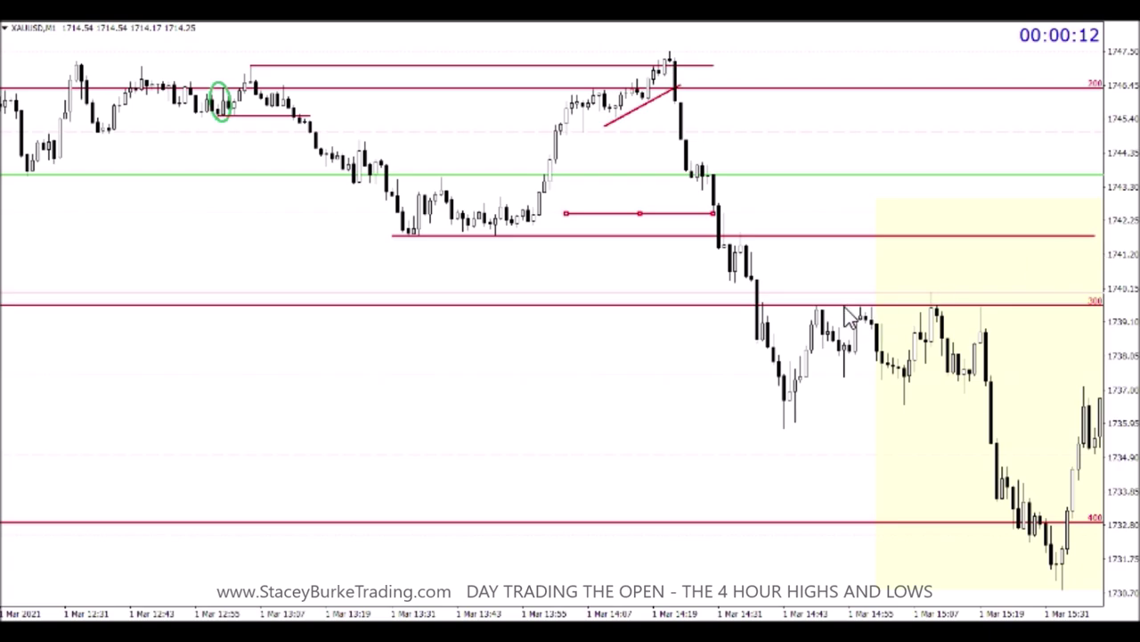
Draw horizontal trend lines at about 1735.9 from the low before the yellow box and, as a short mark, at about 1731.9 by the box's lowest candles.
scroll(701, 364, down, 3)
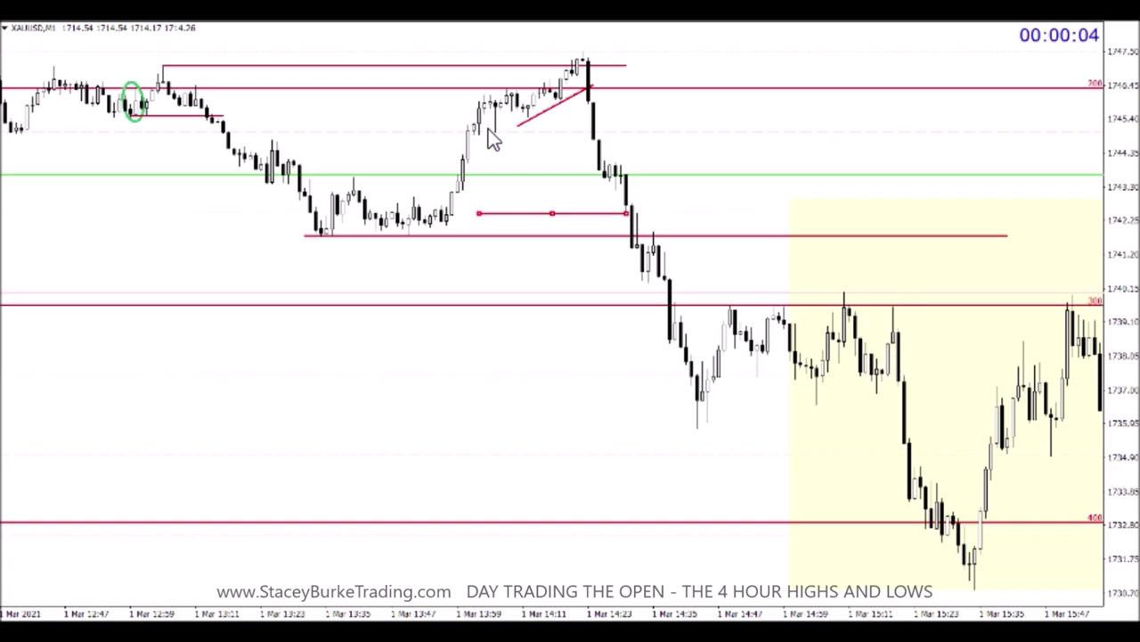
click(383, 22)
drag(700, 427, 919, 428)
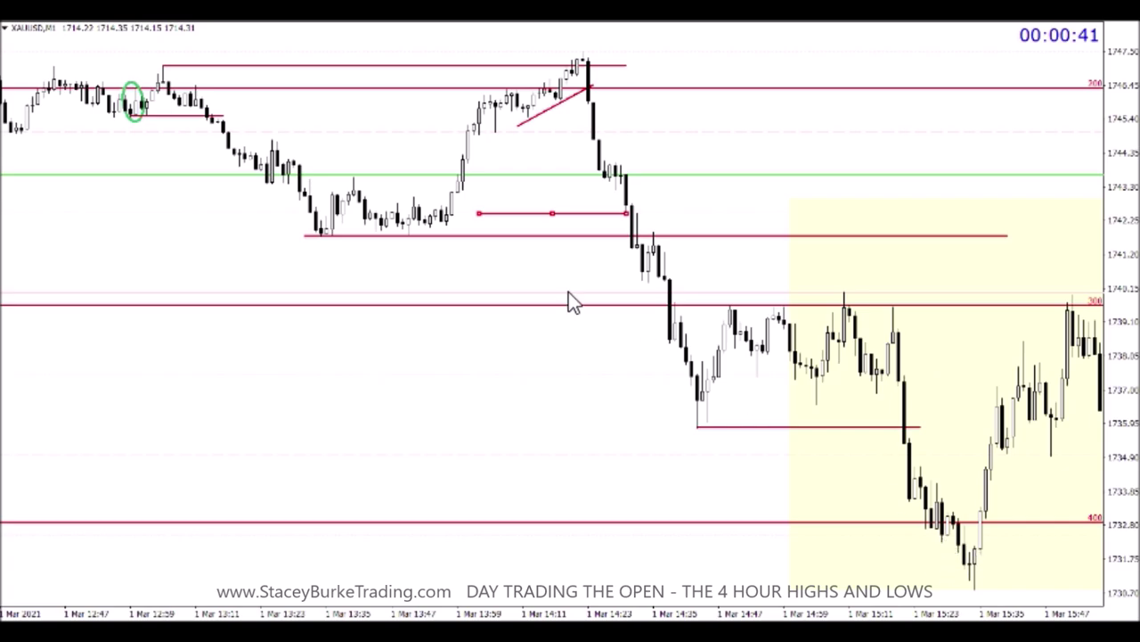
click(363, 30)
drag(972, 549, 903, 561)
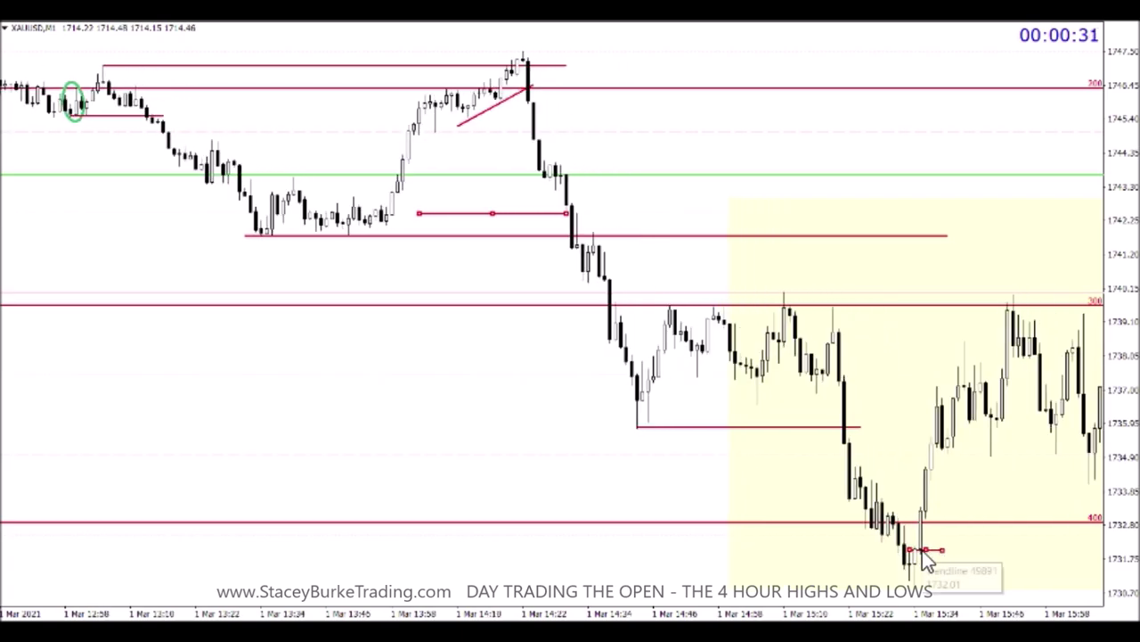
double_click(923, 553)
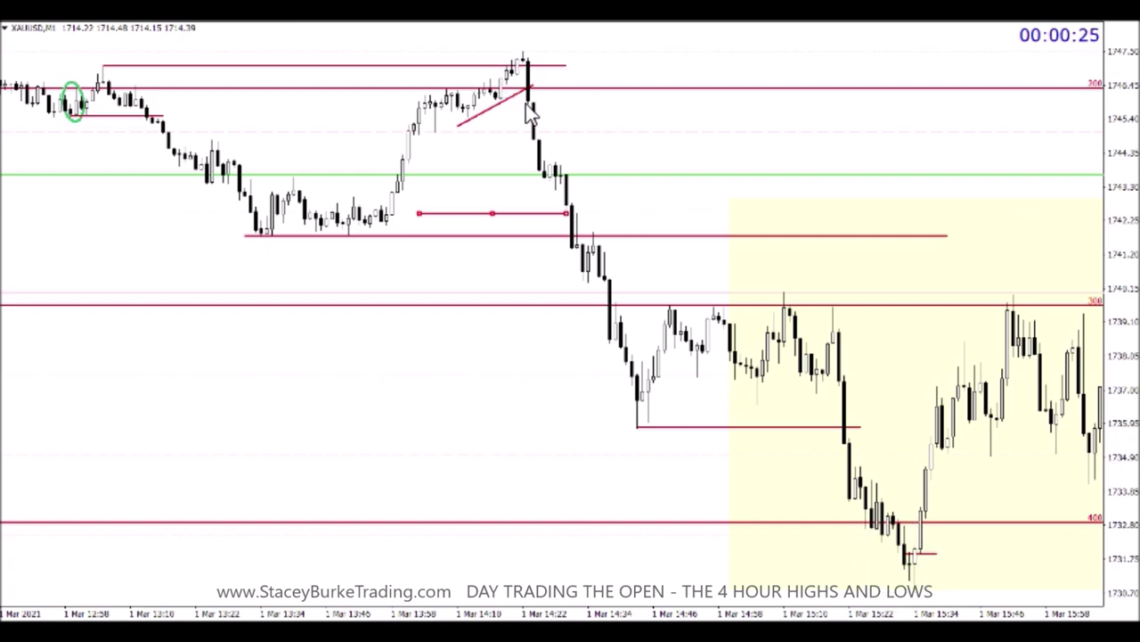
Review the marked price action across the yellow session box, back to the pink session box and forward again.
scroll(571, 151, down, 3)
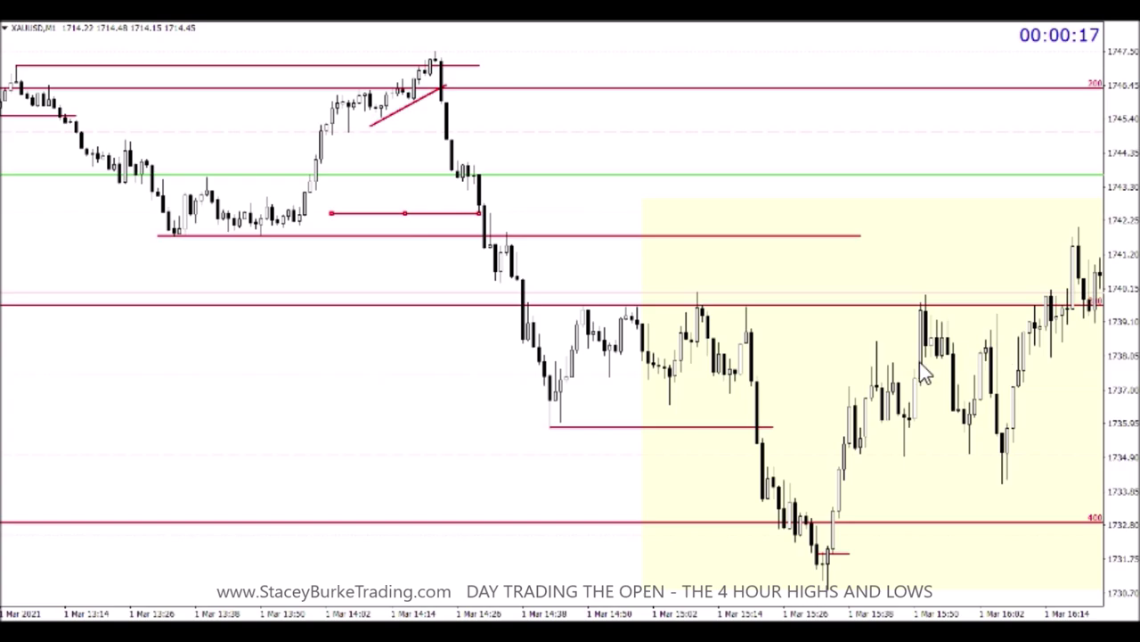
scroll(922, 355, down, 3)
scroll(726, 381, up, 6)
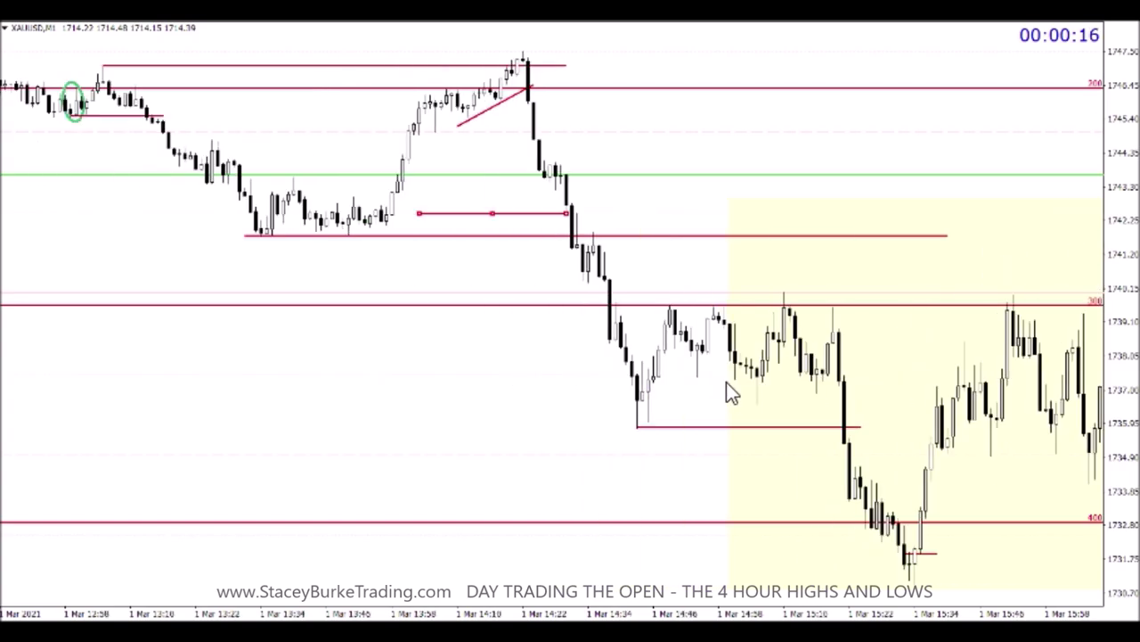
scroll(692, 392, up, 15)
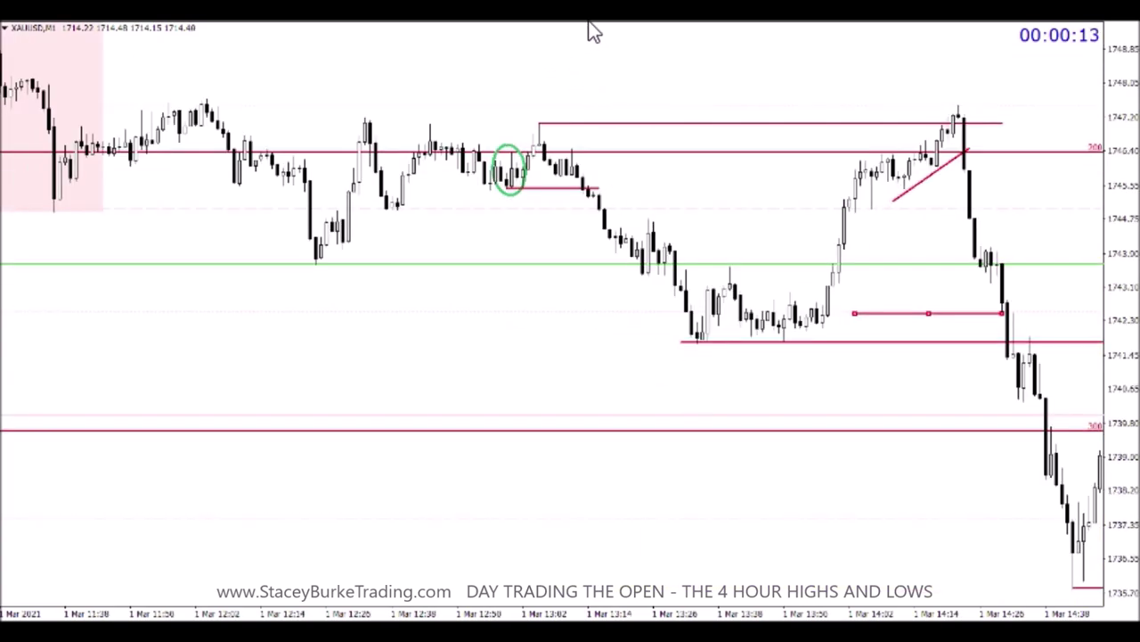
scroll(576, 52, down, 5)
key(minus)
scroll(575, 56, up, 12)
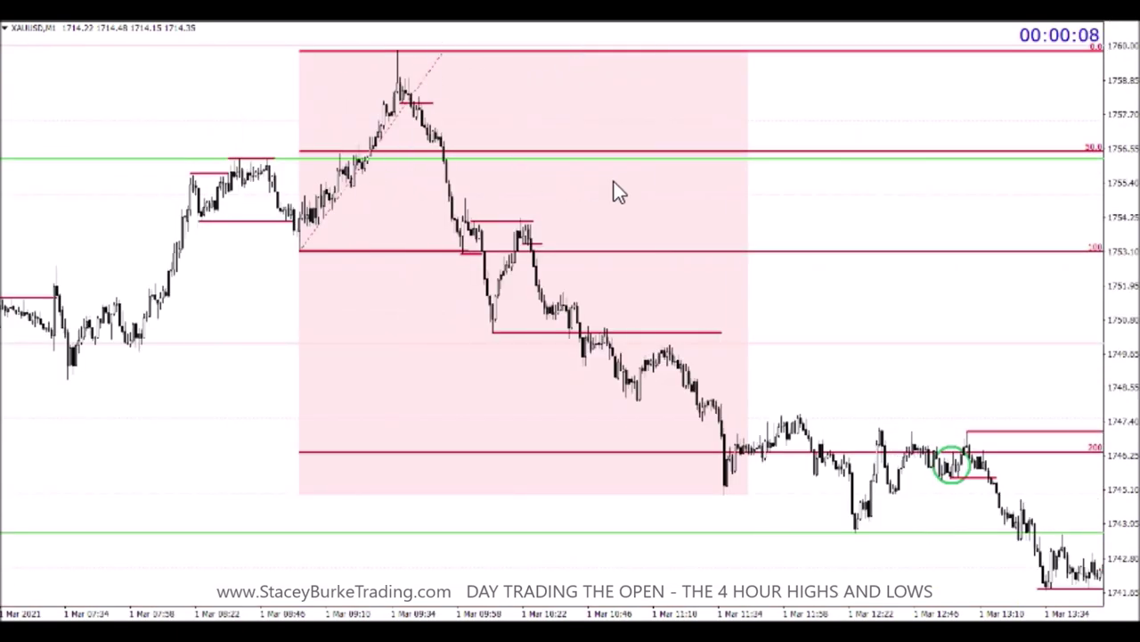
scroll(615, 191, down, 15)
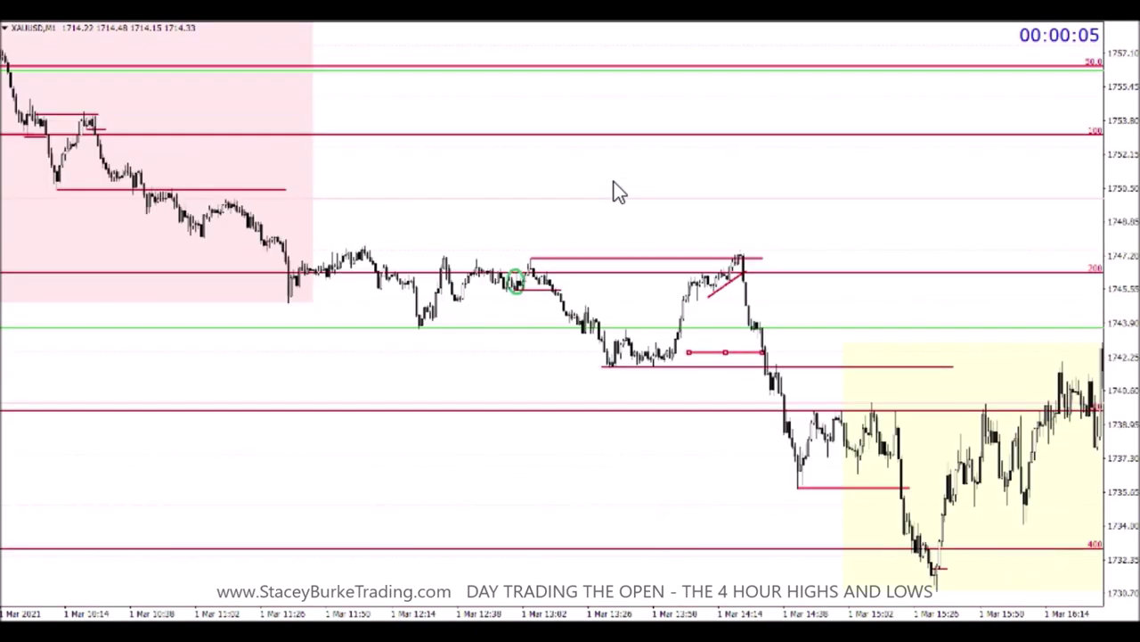
scroll(619, 192, down, 3)
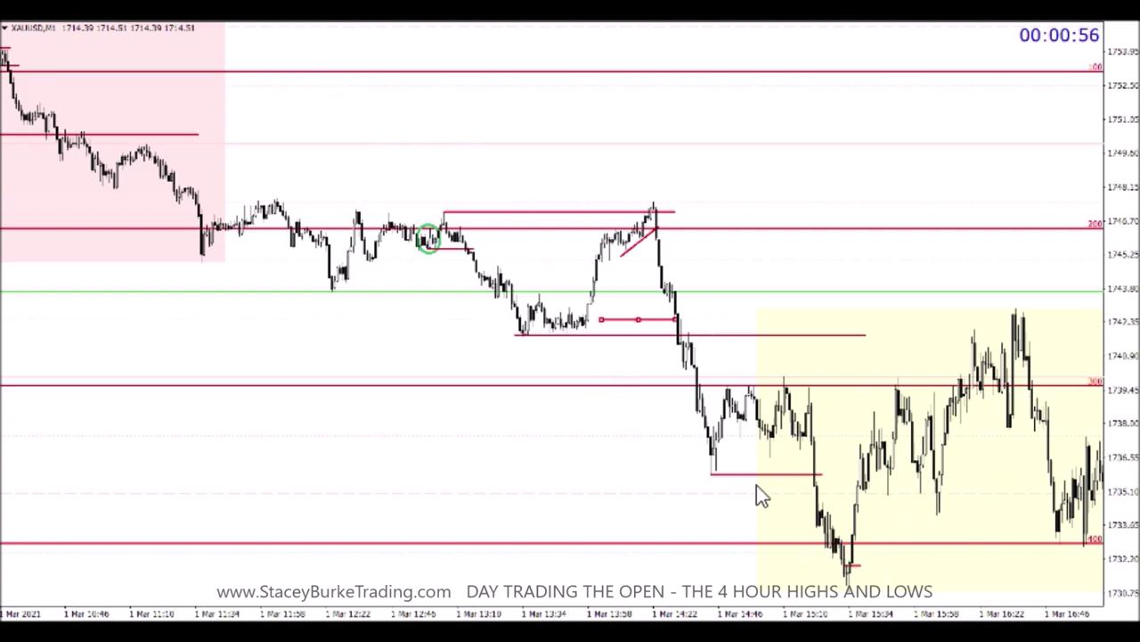
Remove the Fibonacci extension anchored in the pink session box and the selected short trend line at about 1742.5.
scroll(448, 362, up, 8)
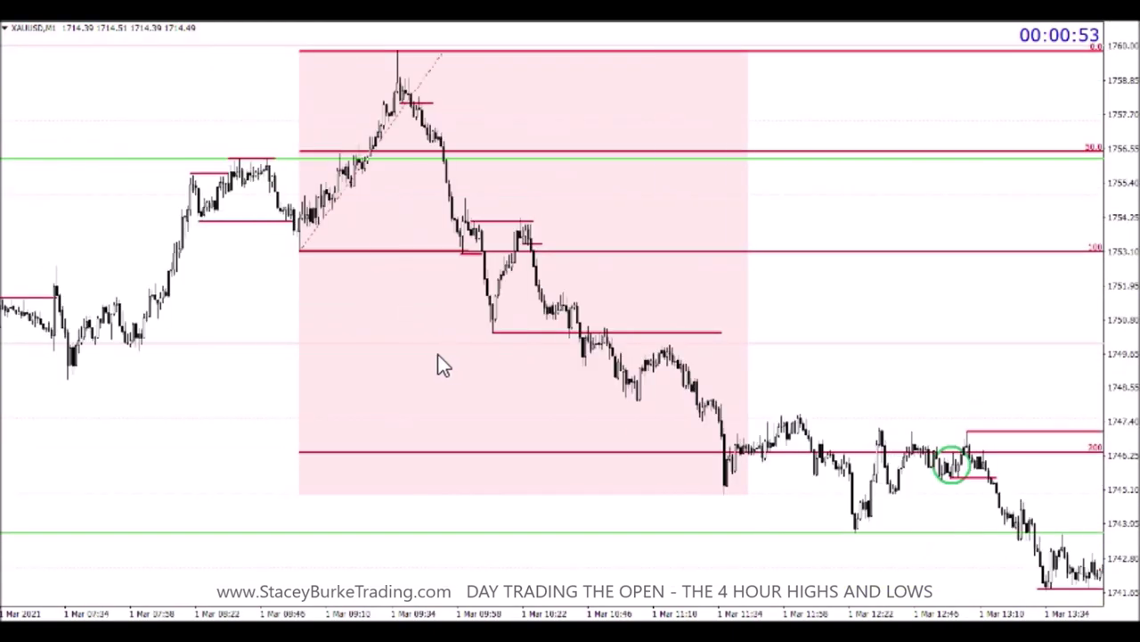
scroll(428, 321, up, 1)
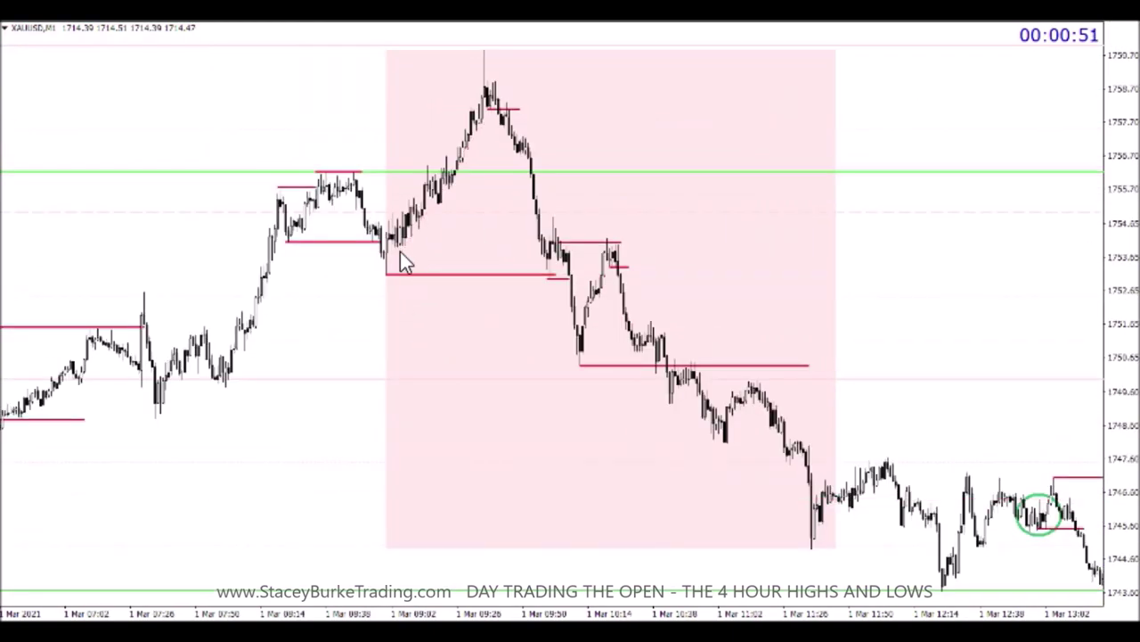
Draw horizontal trend lines in the yellow box at about 1742.0 through the swing high before its peak and at about 1740.1 from its first high.
scroll(401, 251, down, 4)
scroll(400, 251, down, 4)
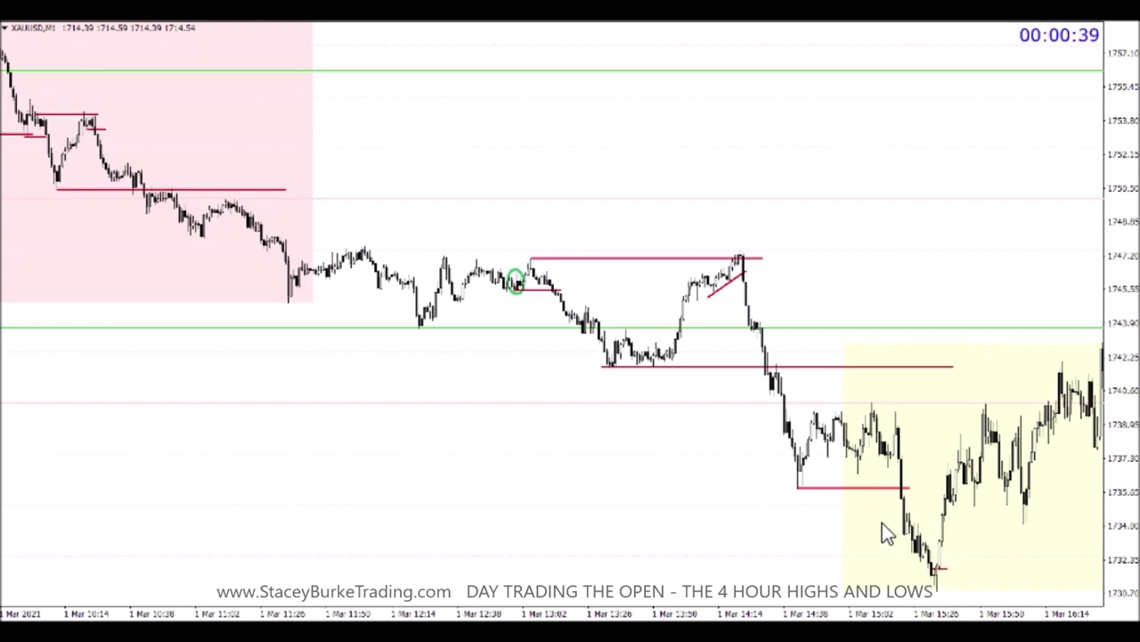
scroll(900, 526, down, 3)
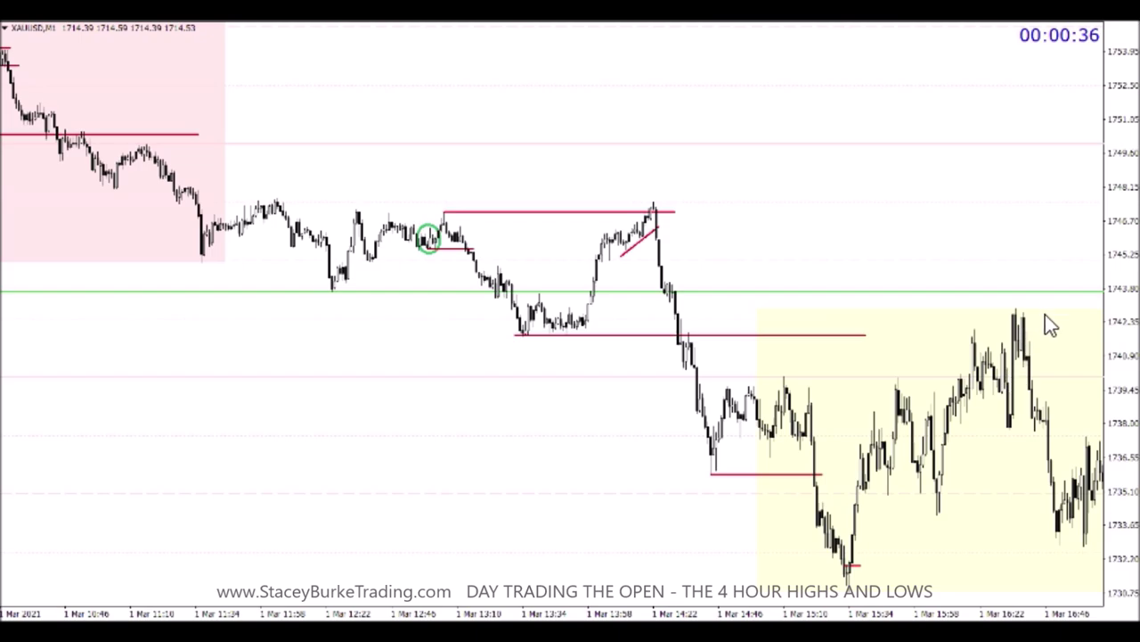
click(372, 21)
drag(965, 332, 1059, 330)
click(380, 21)
drag(777, 375, 968, 374)
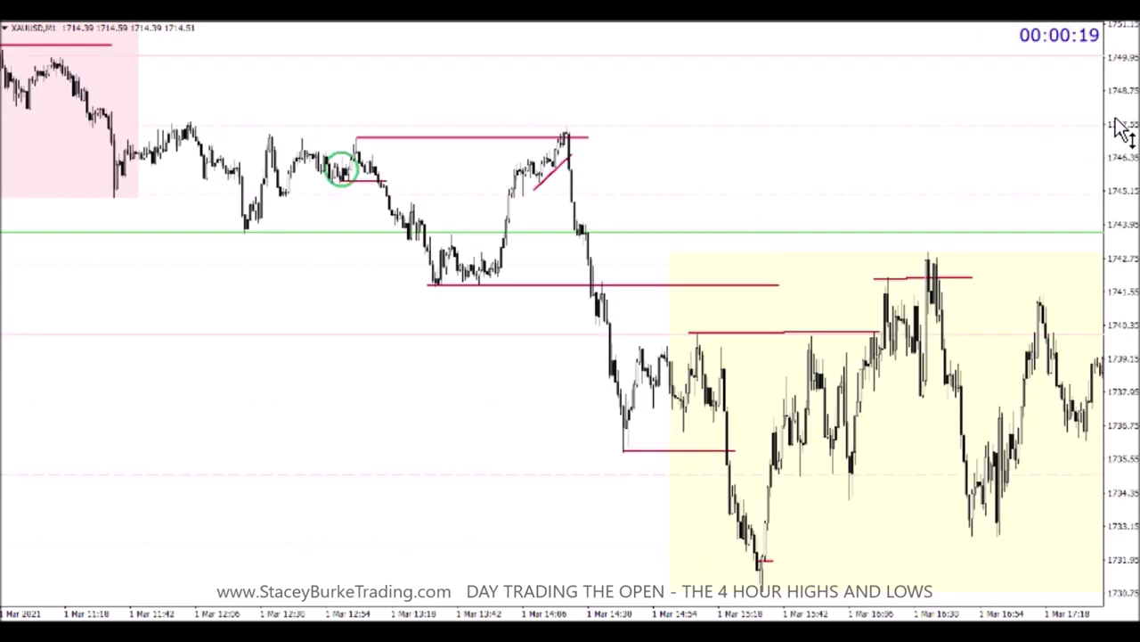
Draw a short horizontal trend line at about 1740.7 under the yellow box's peak, and extend the long 1741.8 trend line past that peak.
drag(1120, 122, 1120, 147)
click(379, 21)
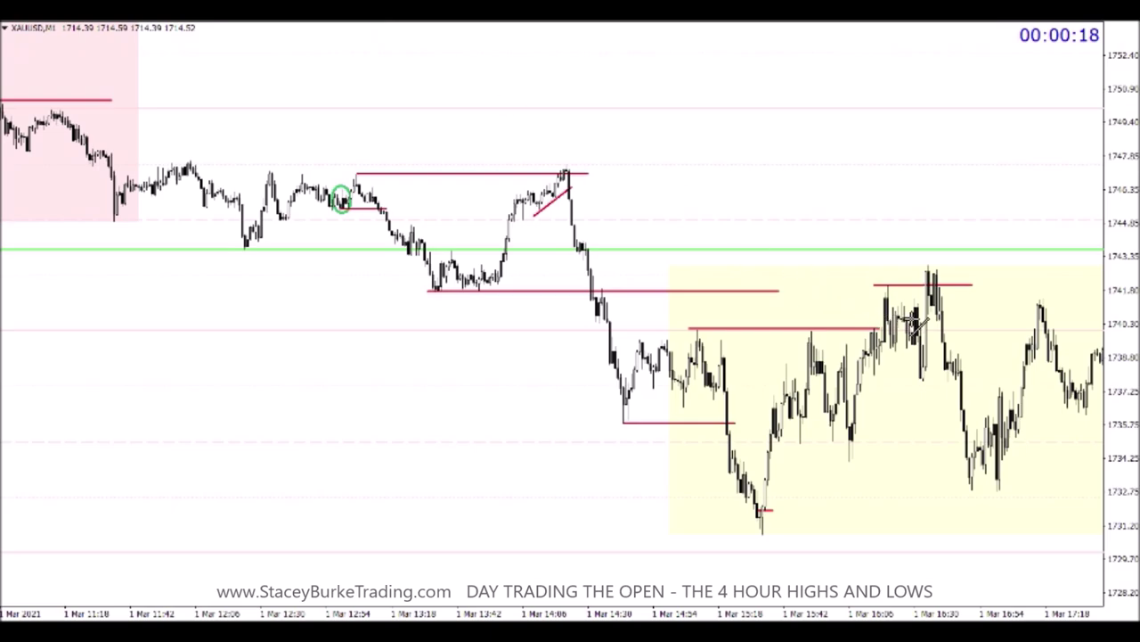
drag(927, 317, 965, 318)
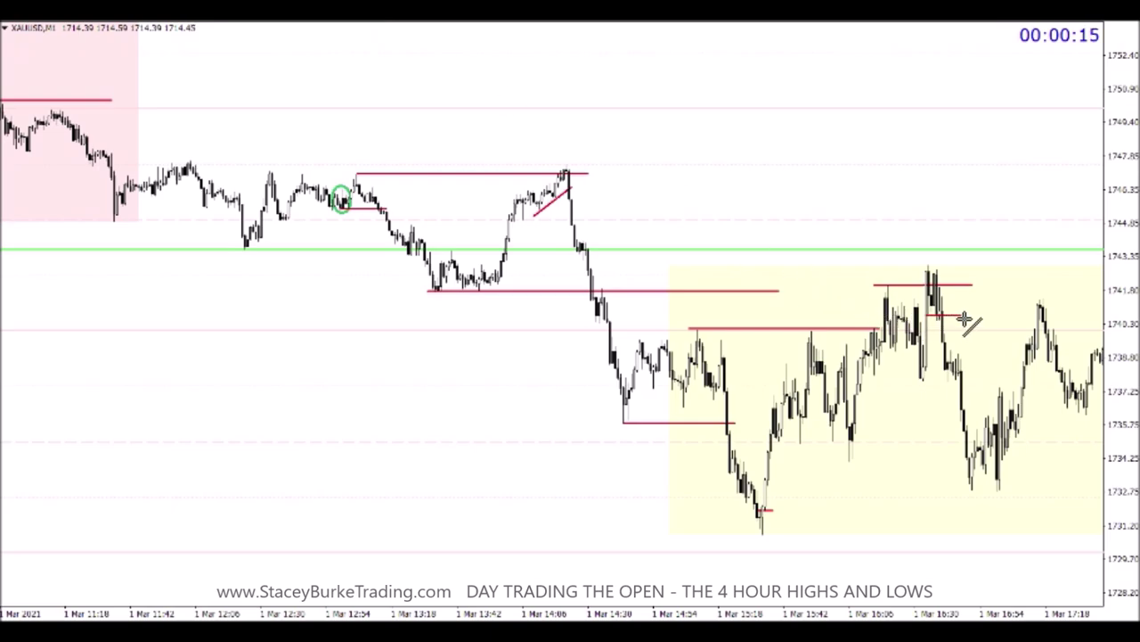
double_click(769, 291)
drag(772, 291, 970, 301)
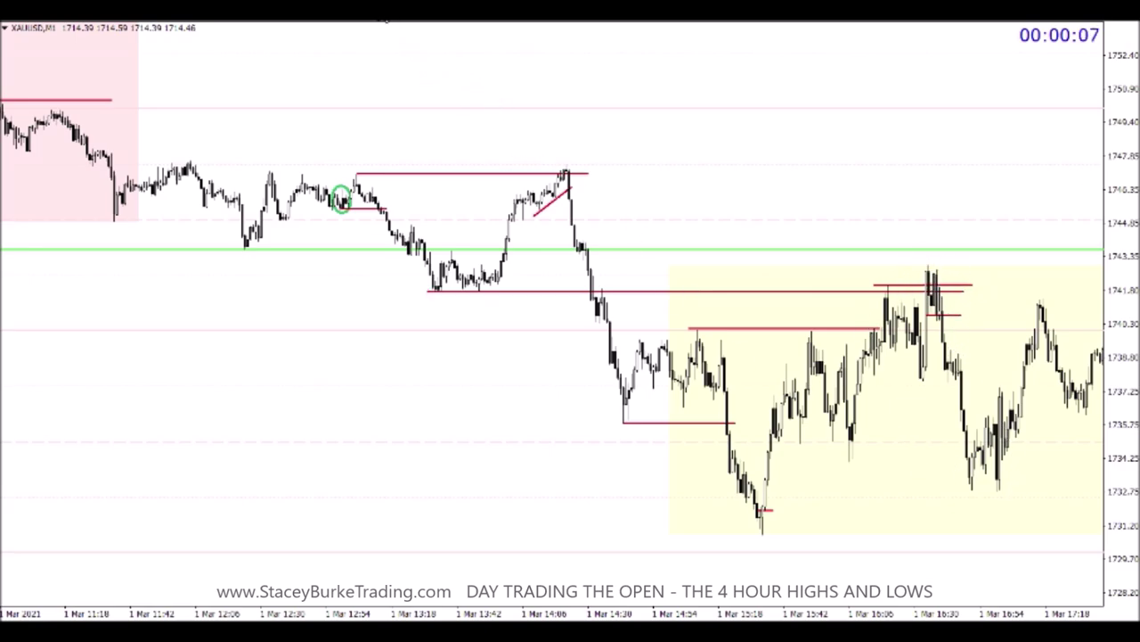
Draw horizontal trend lines at about 1734.1 from the swing low before the yellow box's peak and at about 1742.9 from that peak to the high near 18:00.
click(382, 23)
drag(834, 461, 971, 461)
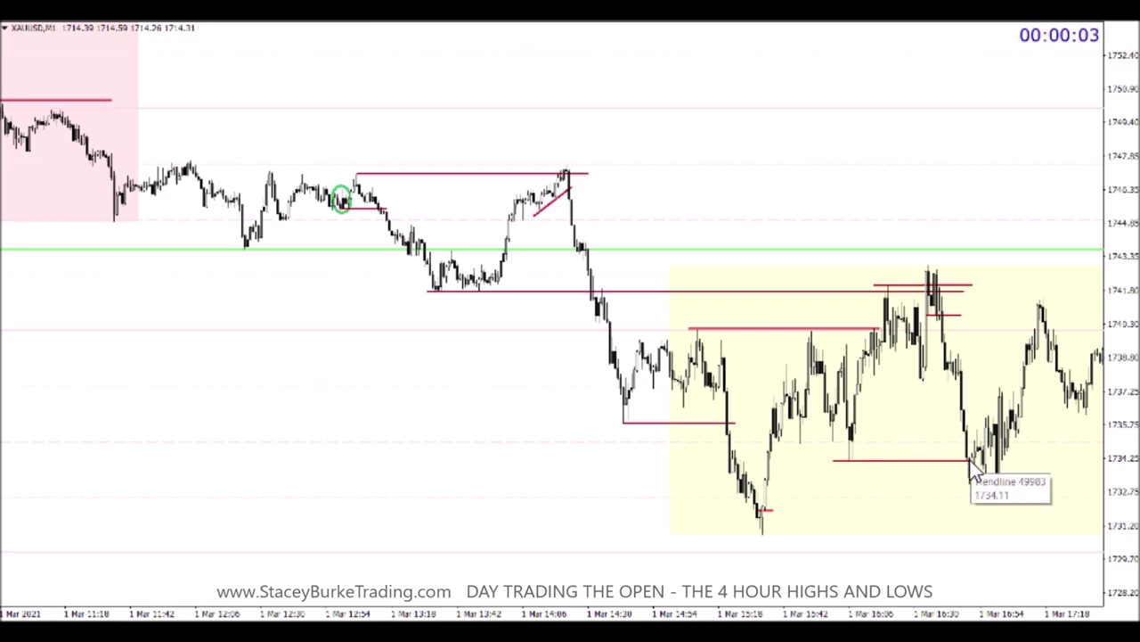
scroll(686, 451, down, 3)
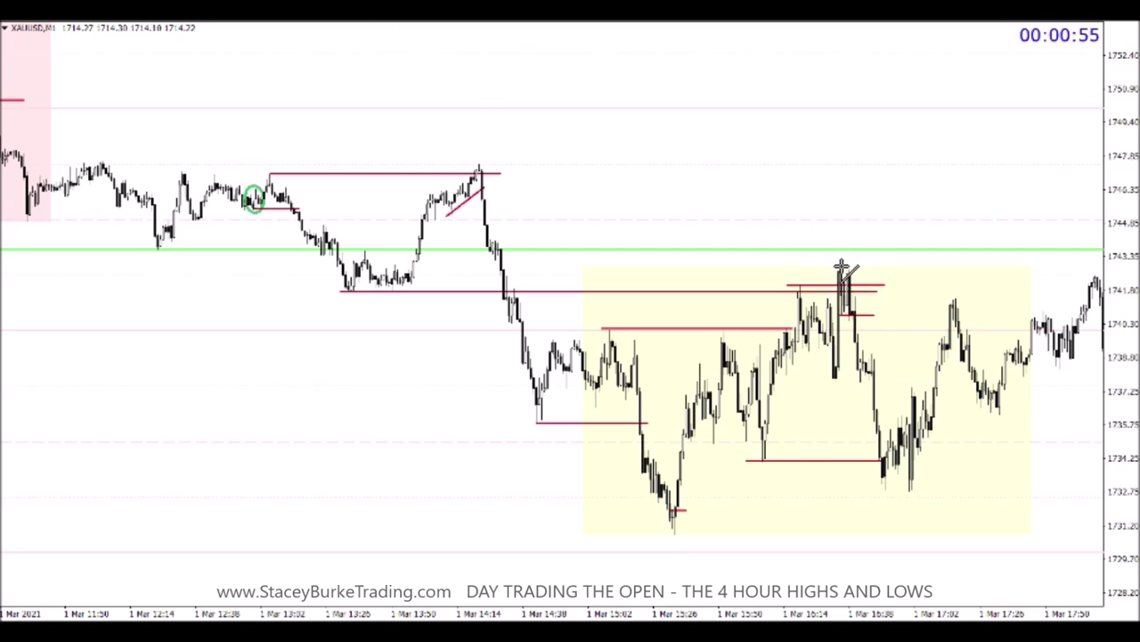
drag(839, 268, 1096, 267)
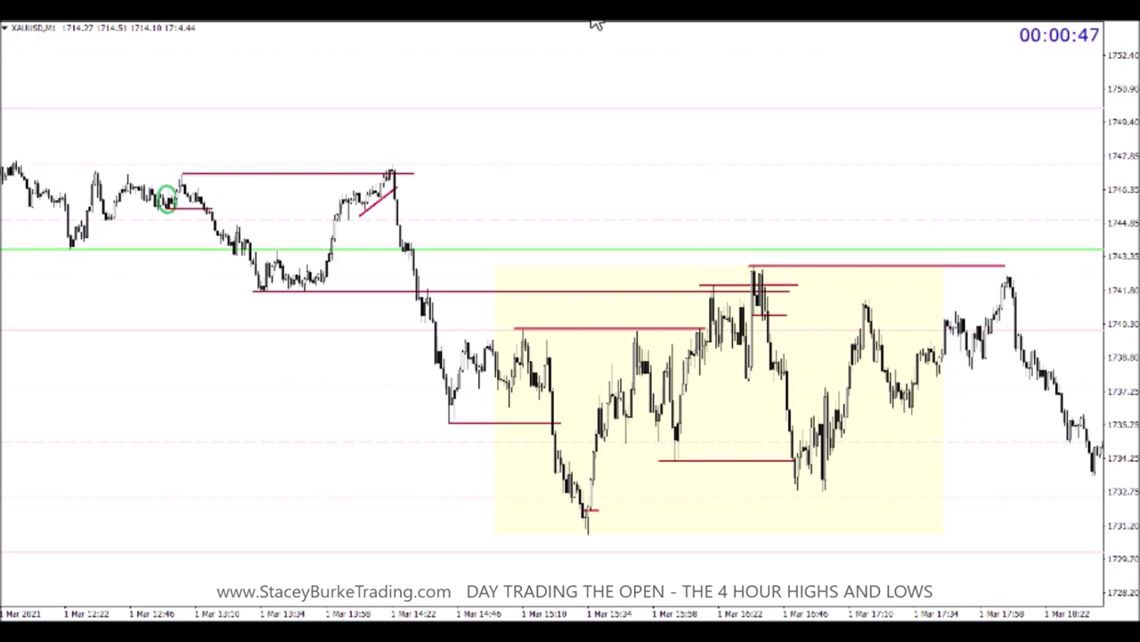
Draw horizontal trend lines at about 1732.8 under the double bottom after the peak and at about 1736.1 from the high between its lows to the following pullback low.
key(plus)
scroll(606, 139, down, 5)
scroll(606, 140, down, 4)
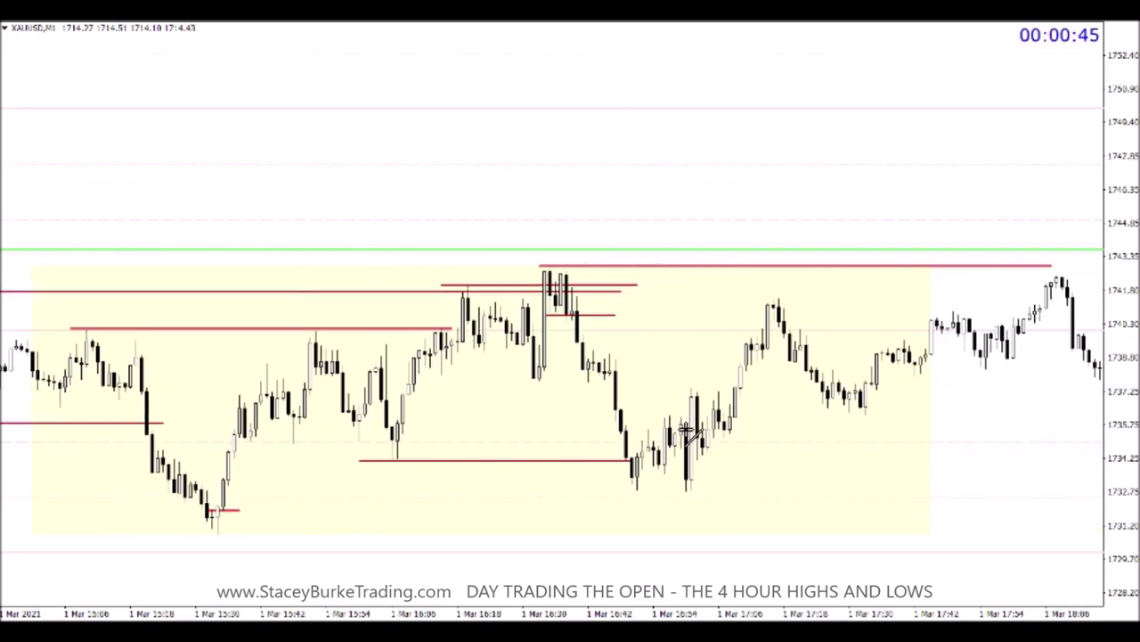
drag(642, 491, 691, 489)
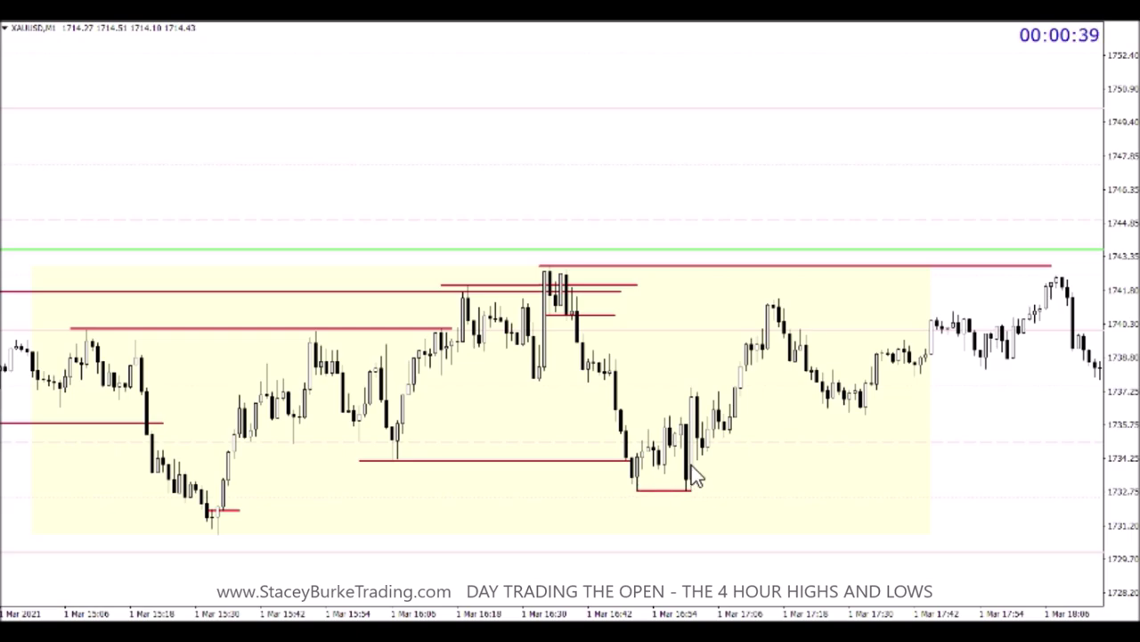
click(374, 22)
drag(670, 419, 882, 416)
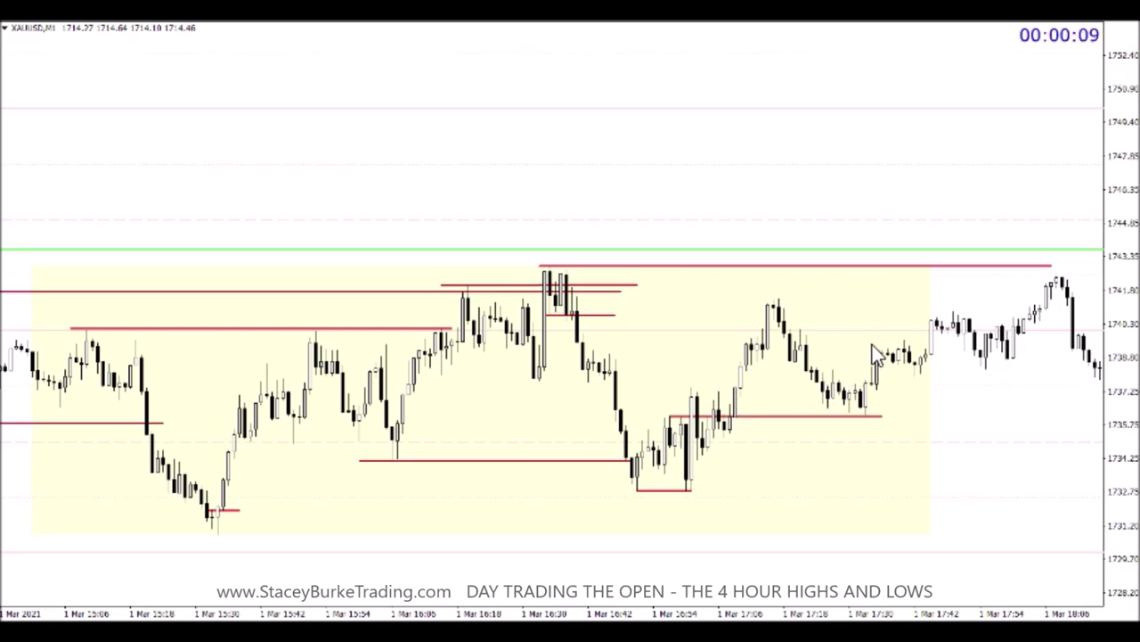
Draw an ellipse around the candles just before 18:00 that precede the final push up after the yellow box.
scroll(997, 301, down, 3)
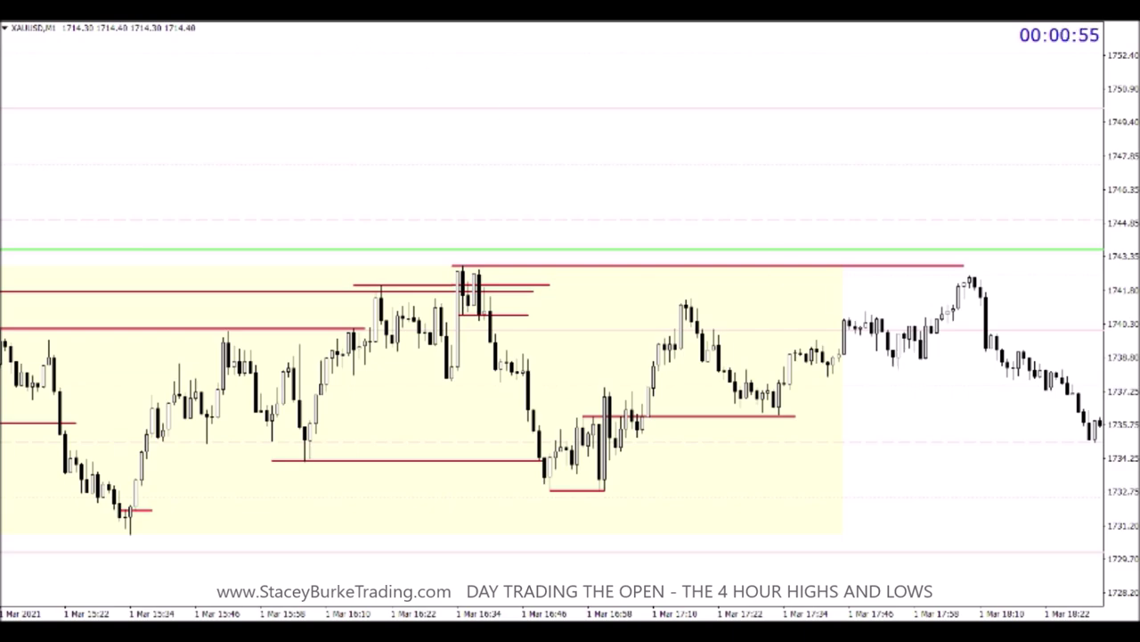
mouse_move(33, 110)
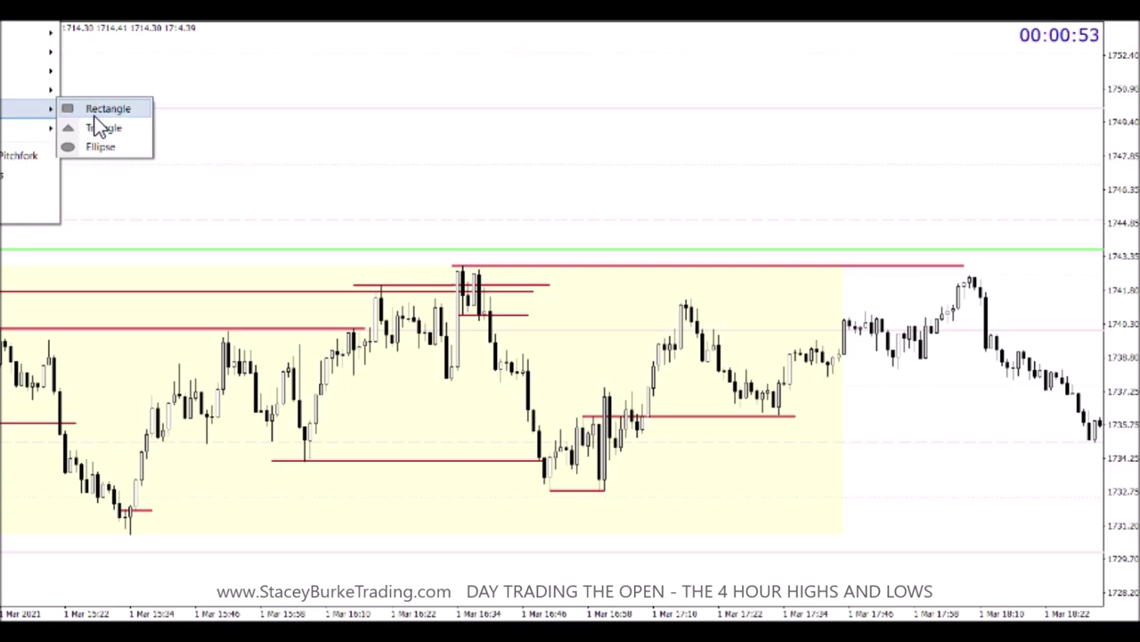
click(101, 147)
drag(927, 308, 926, 379)
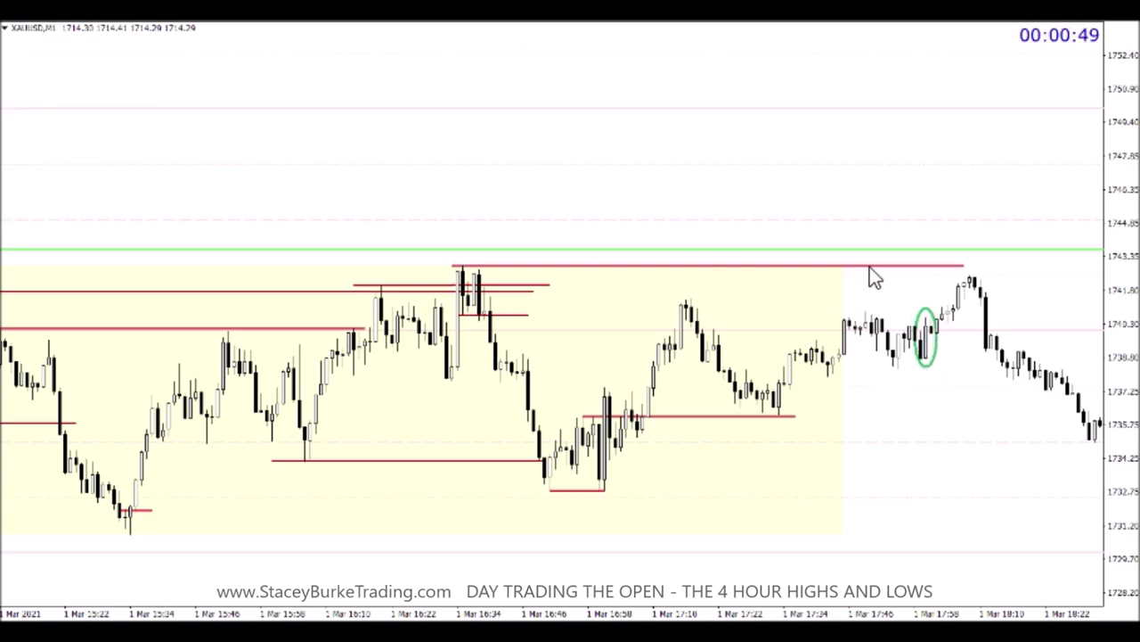
Draw a horizontal trend line at about 1741.4 from the 17:10 high past the 18:00 peak, and extend the 1732.8 double-bottom line to about 18:28.
click(367, 21)
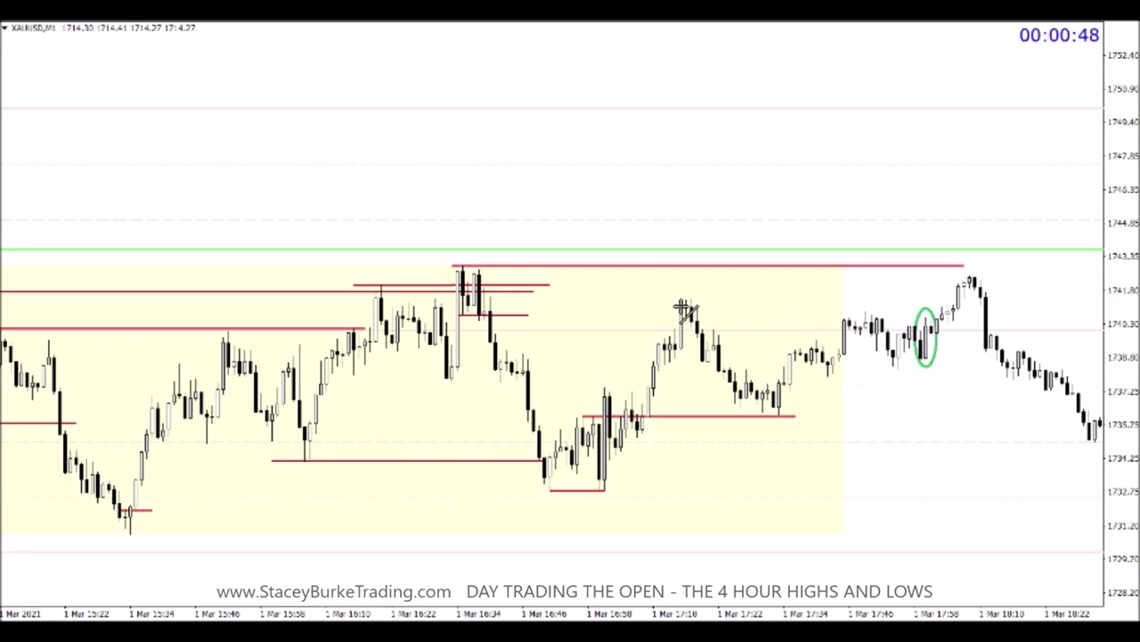
drag(670, 298, 1007, 298)
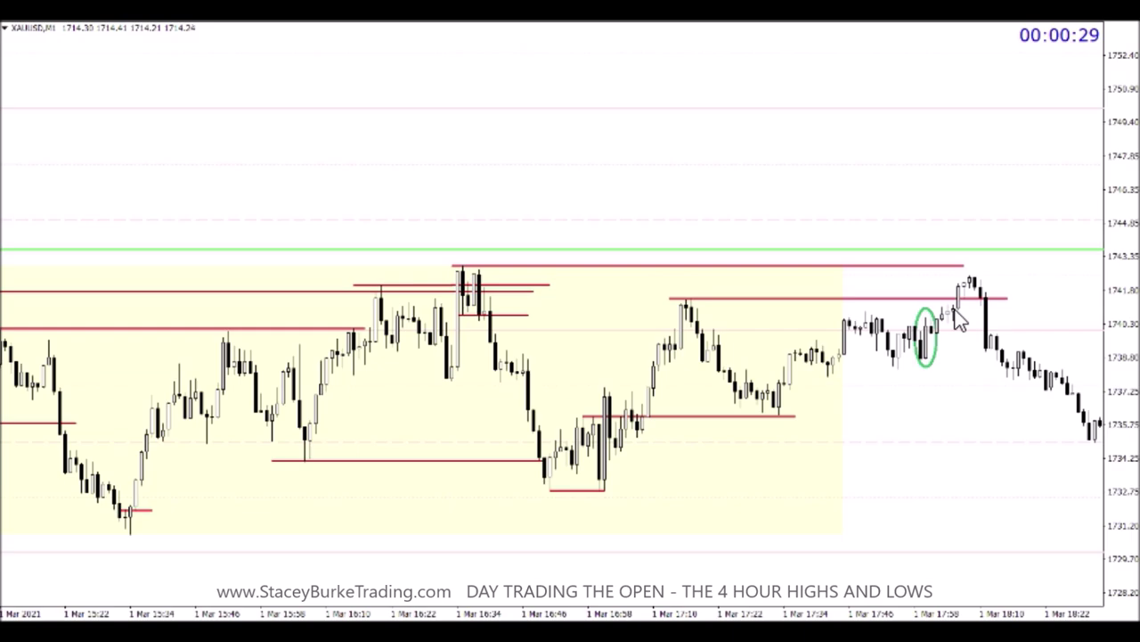
double_click(603, 490)
drag(603, 490, 1086, 491)
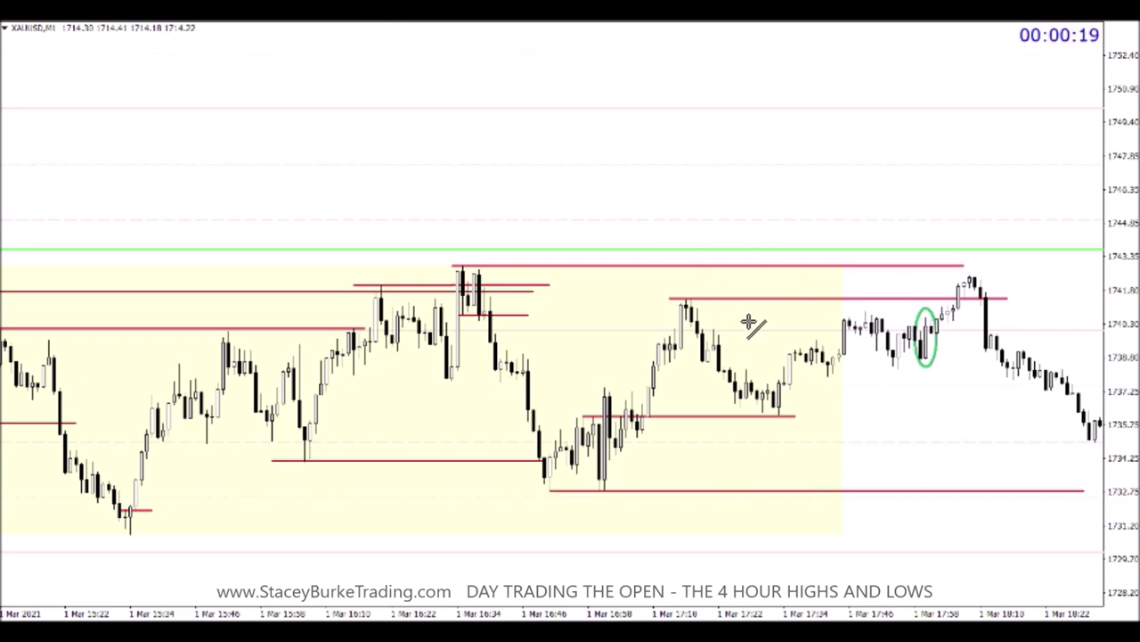
Draw horizontal trend lines at about 1738.0 from the low just before the yellow box ends and at about 1738.7 under the green ellipse.
drag(812, 375, 1002, 375)
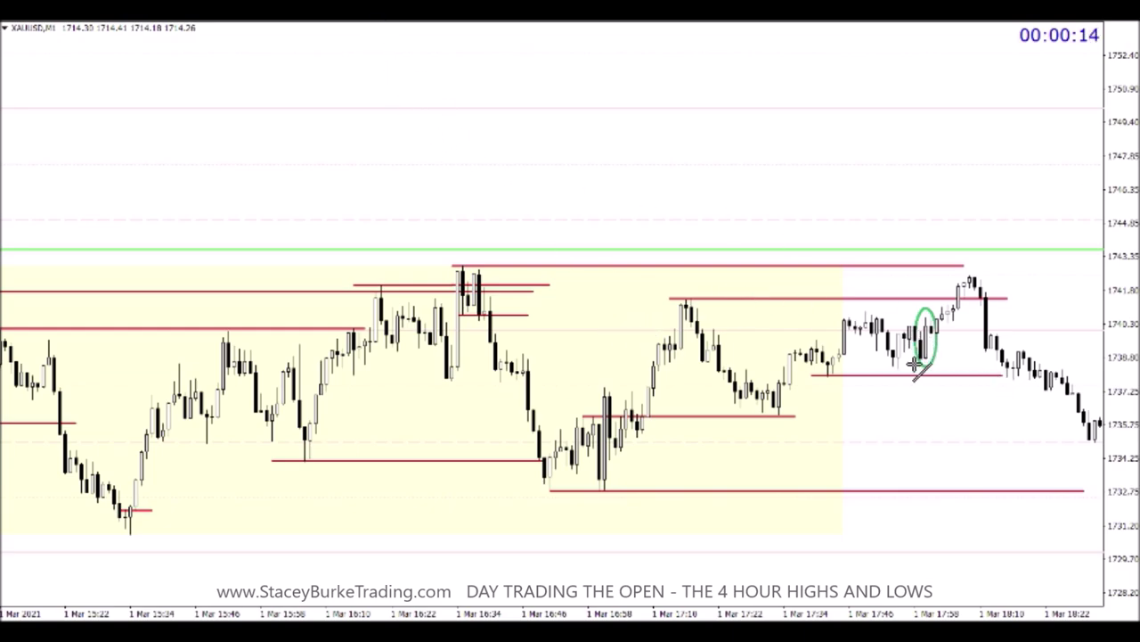
drag(918, 358, 1009, 359)
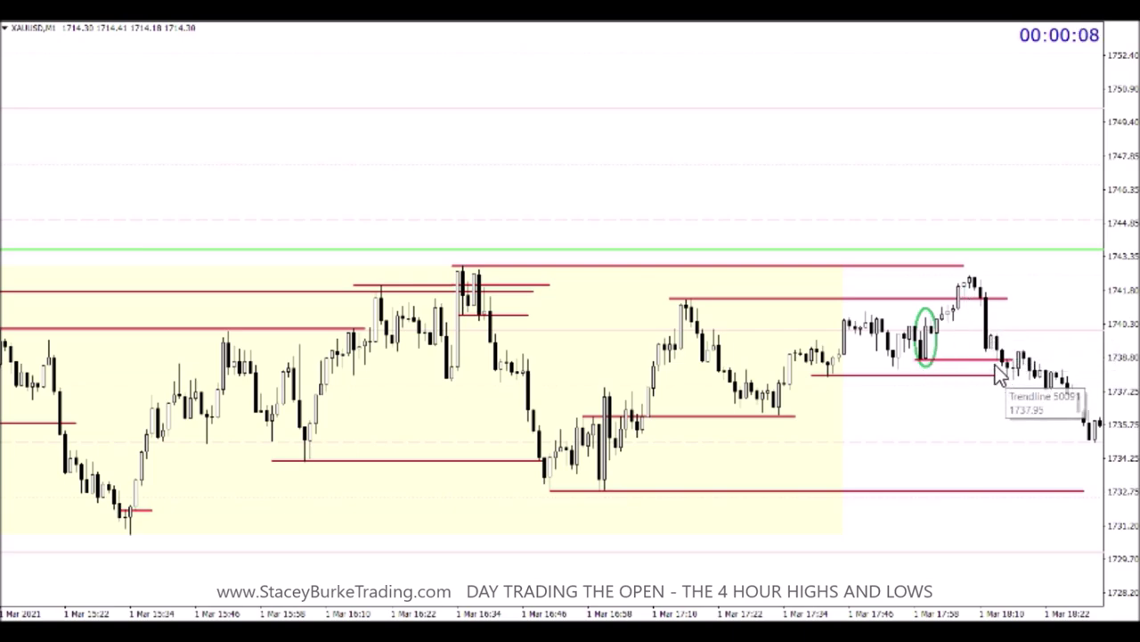
mouse_move(1030, 372)
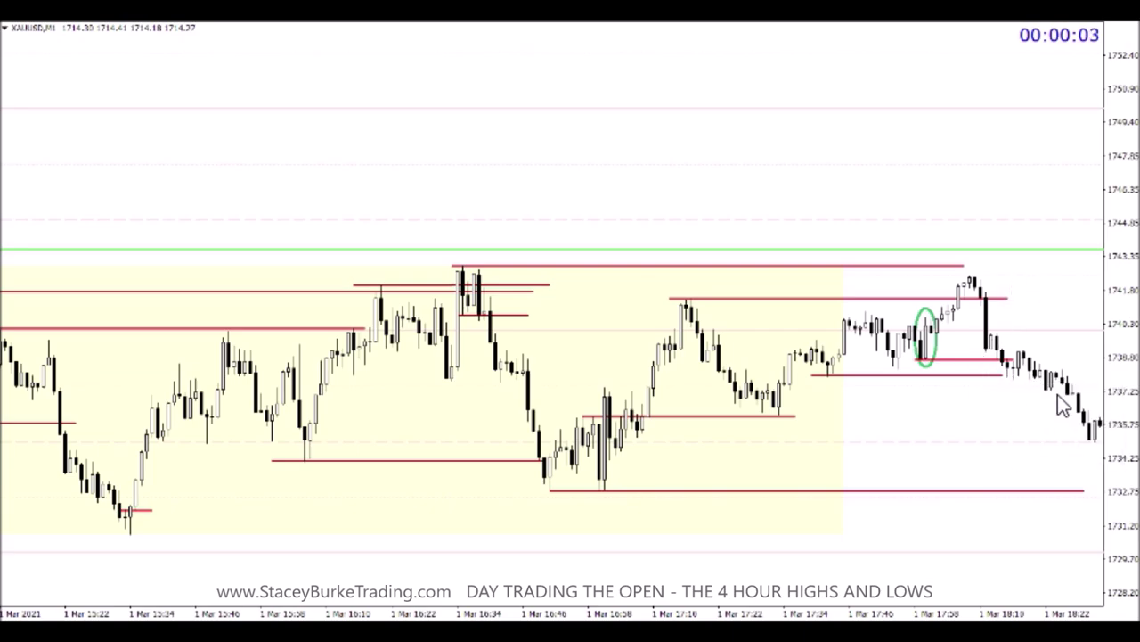
Extend the 1732.8 double-bottom trend line further to the sell-off candles at about 18:52.
scroll(1061, 411, right, 3)
scroll(1060, 412, right, 3)
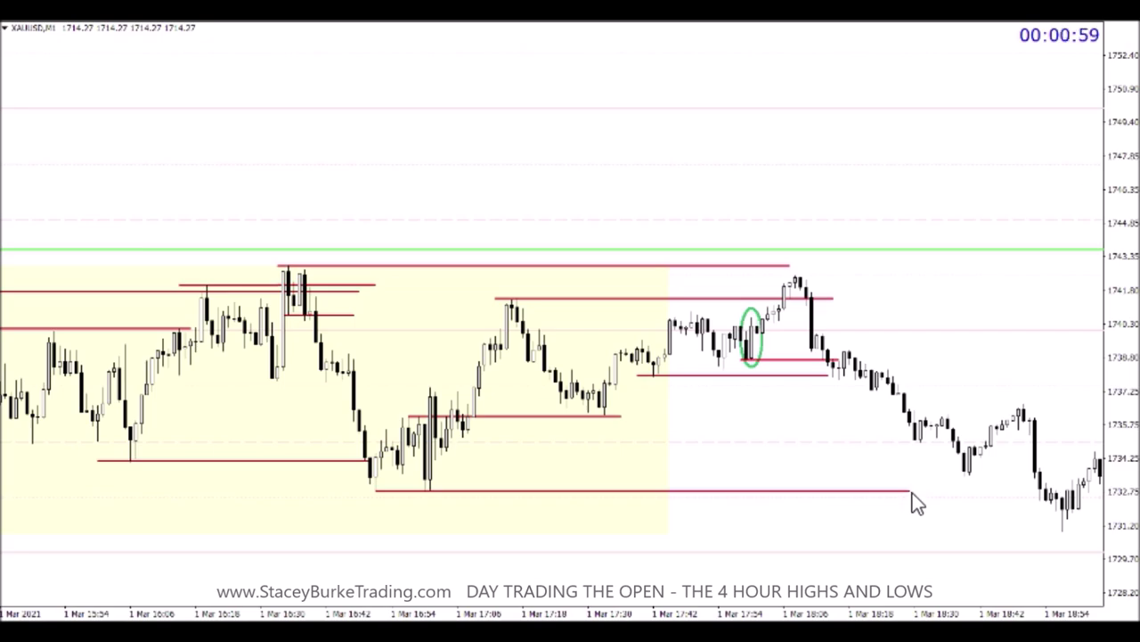
drag(907, 493, 1055, 491)
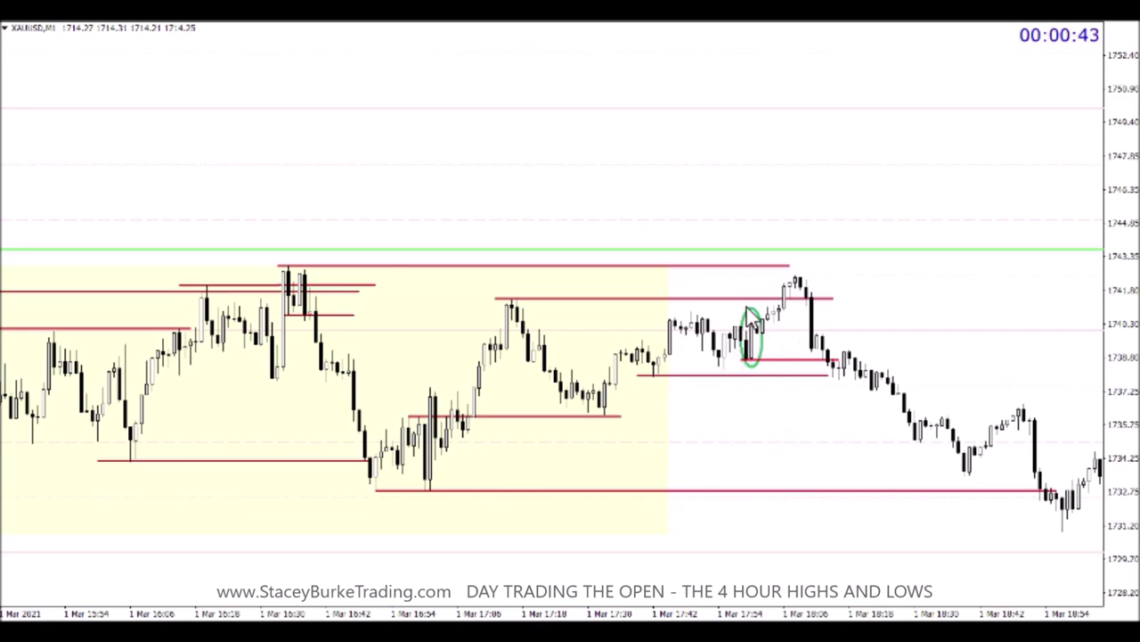
Draw a horizontal trend line at about 1731.0 from the low near 18:54 to the candles that break it around 19:14.
scroll(747, 307, down, 3)
scroll(747, 306, down, 3)
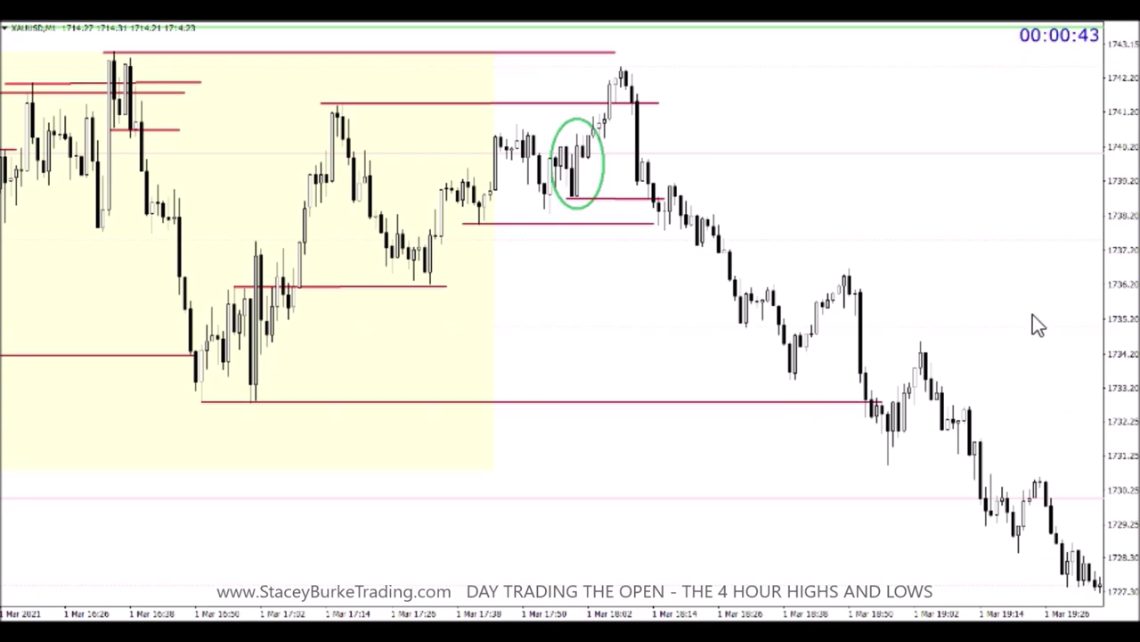
drag(1091, 234, 942, 365)
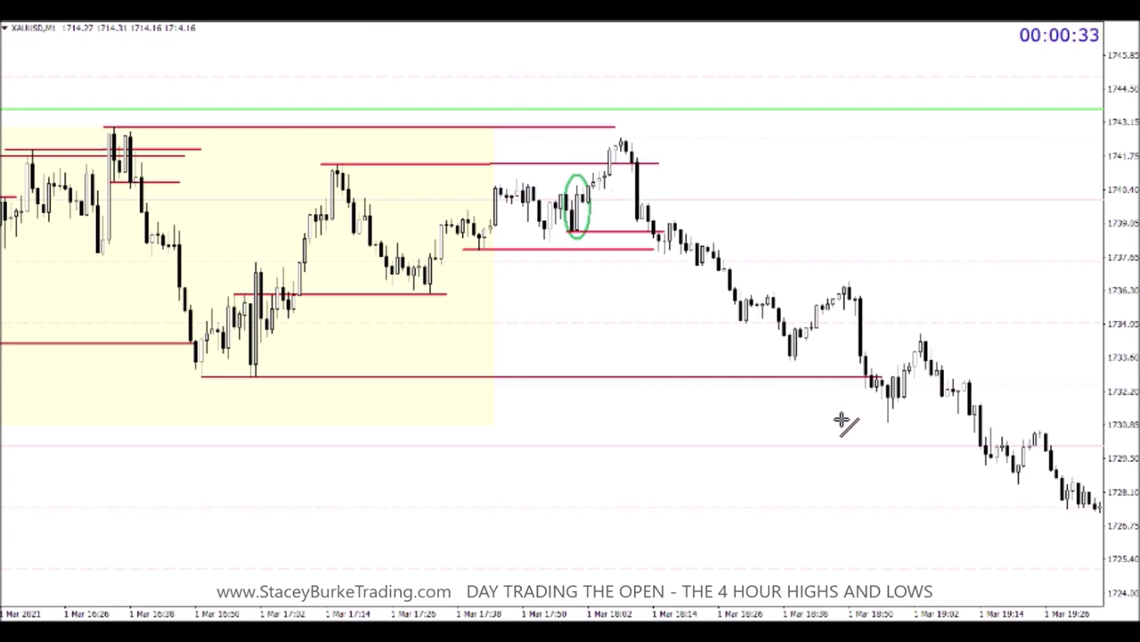
drag(885, 423, 994, 422)
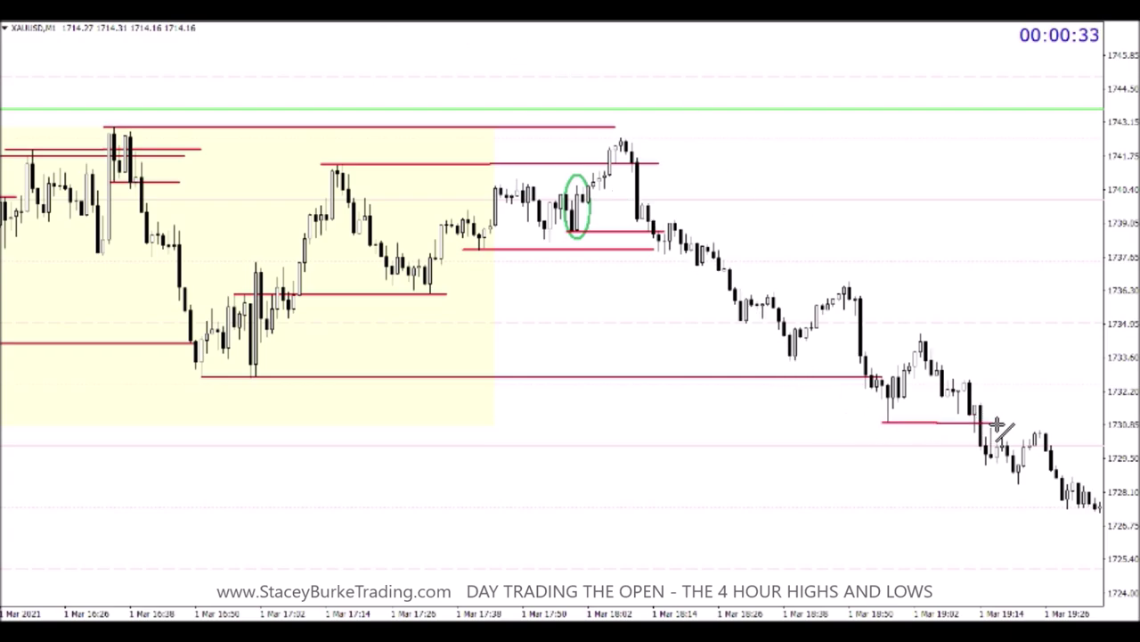
Place a green horizontal line at the yellow box's low, at about 1730.9.
scroll(895, 380, up, 10)
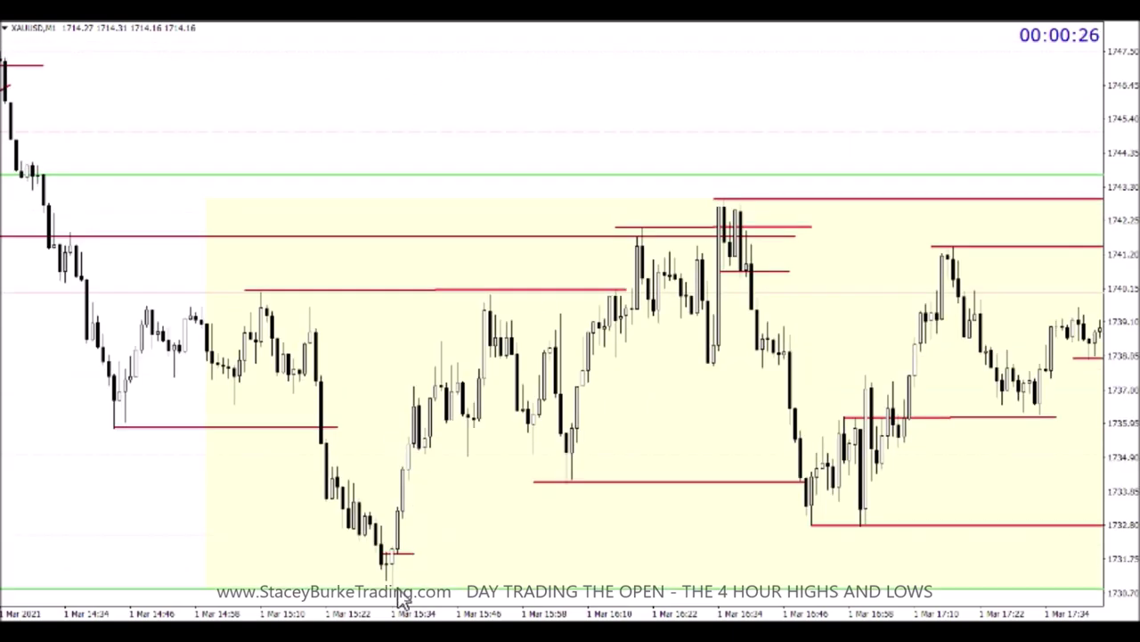
scroll(636, 561, down, 10)
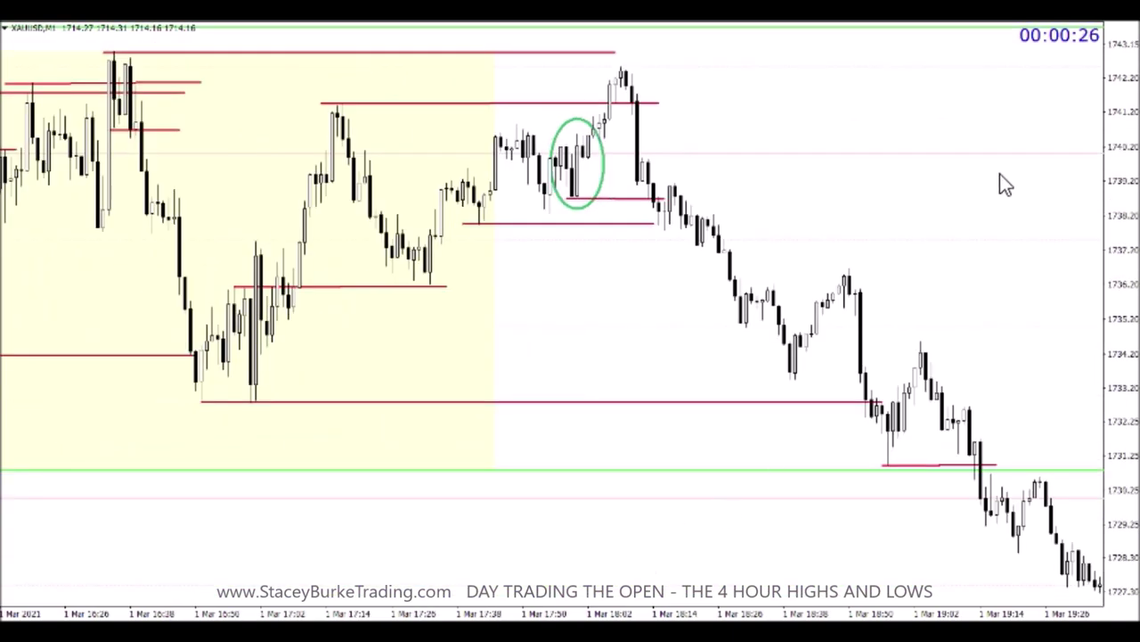
drag(1121, 134, 677, 233)
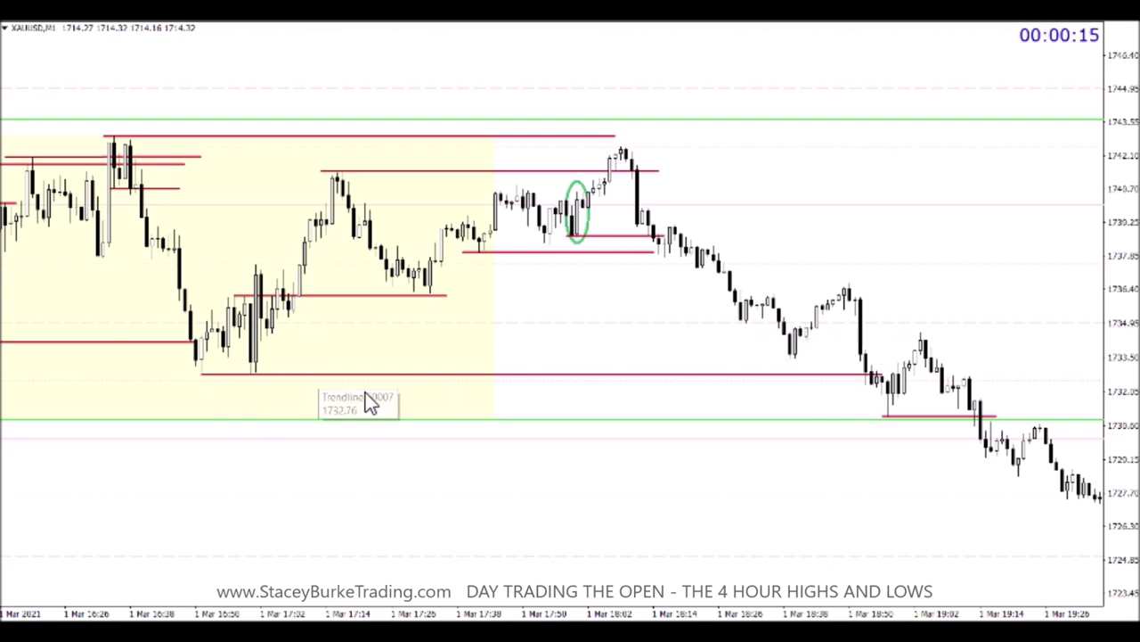
Place green horizontal lines at about 1726.8 on the 1 March high near 23:26 and at about 1719.6 on the low near 22:02.
scroll(818, 400, down, 3)
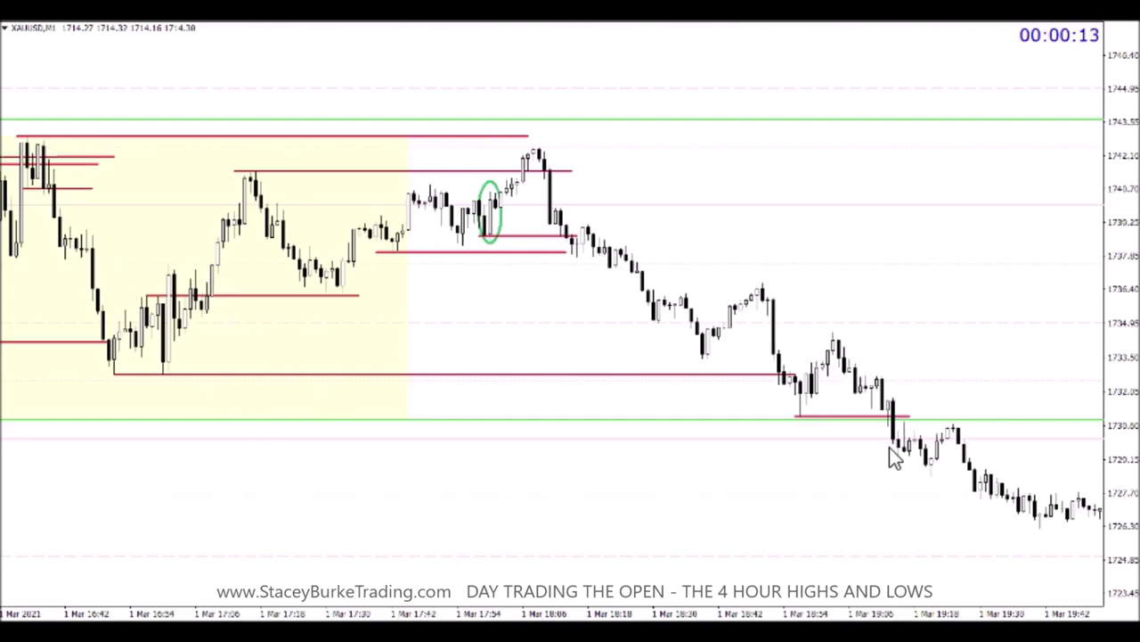
scroll(890, 450, down, 15)
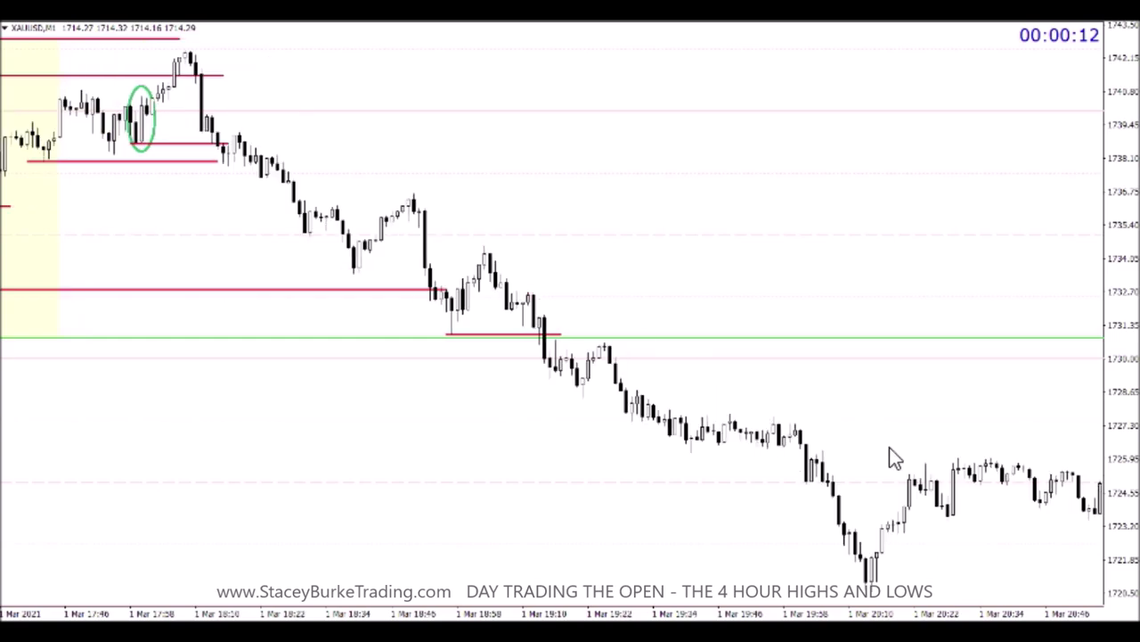
scroll(893, 456, down, 12)
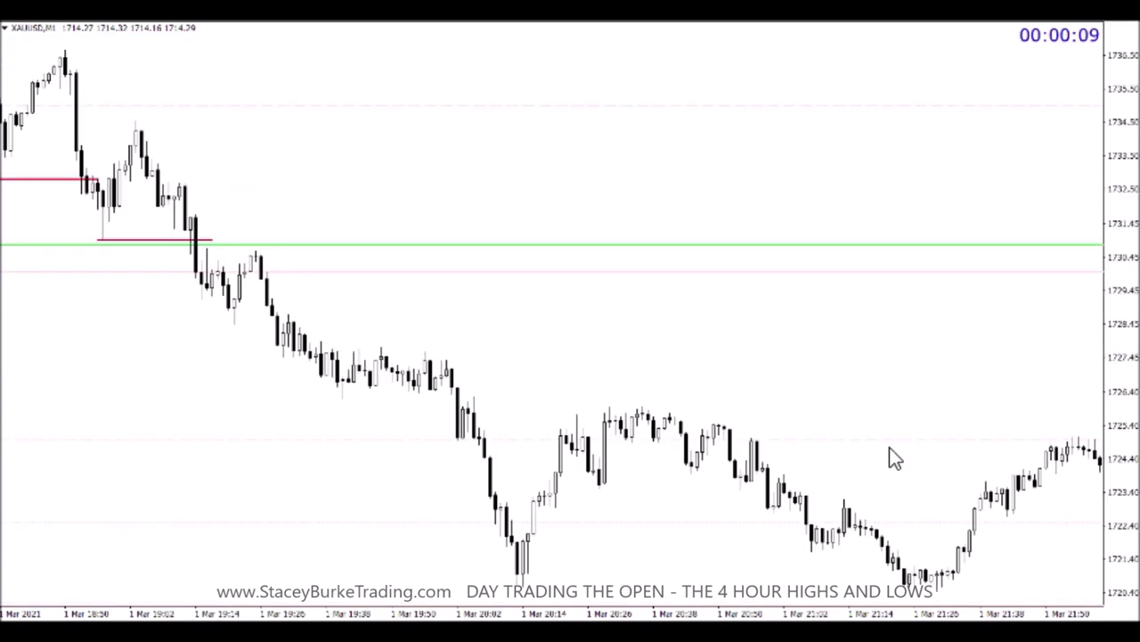
scroll(894, 457, down, 6)
scroll(891, 456, down, 15)
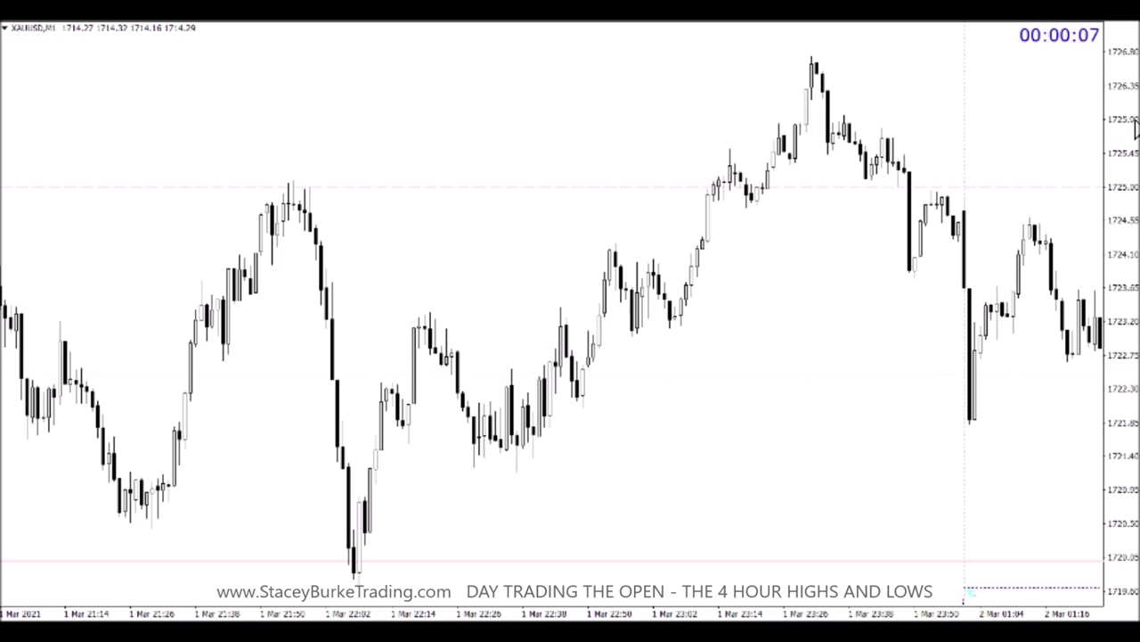
drag(1136, 129, 1136, 178)
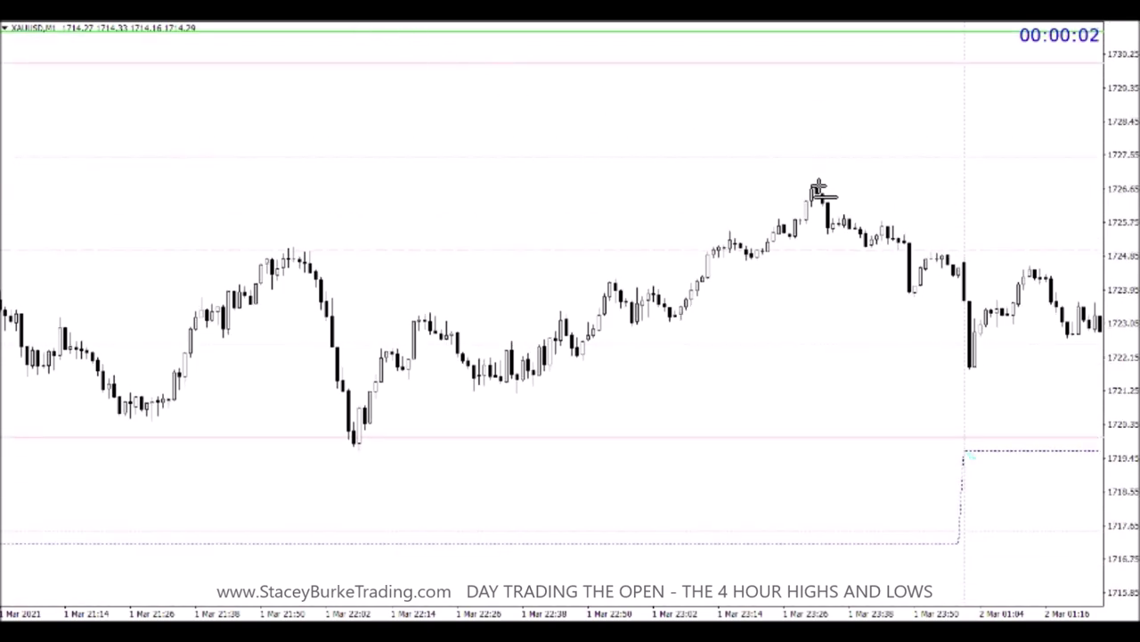
click(725, 196)
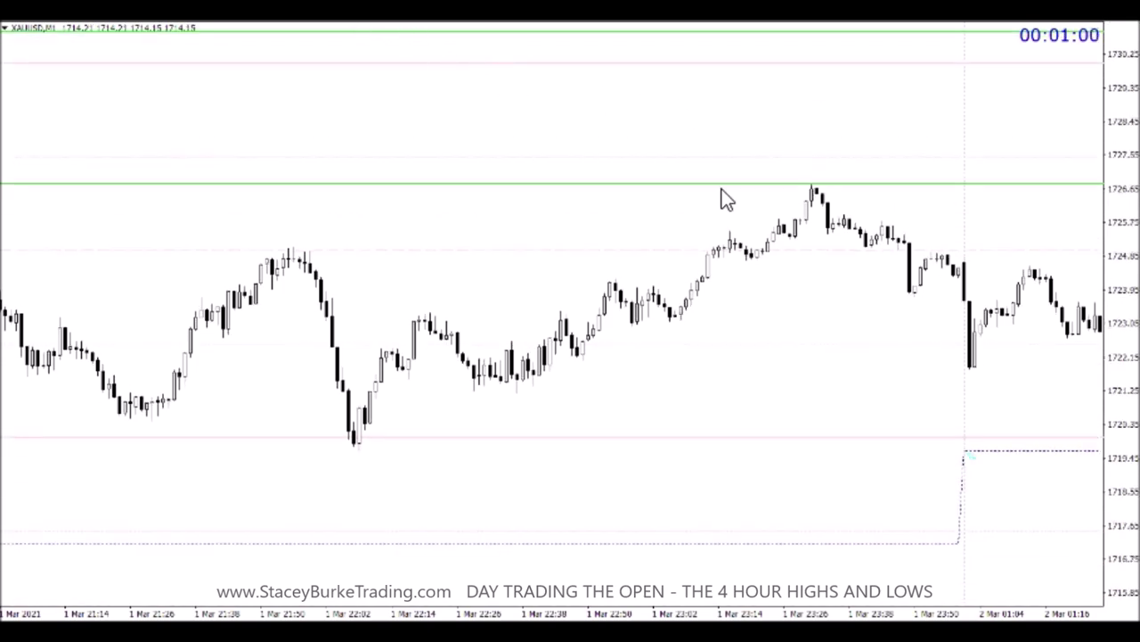
click(353, 22)
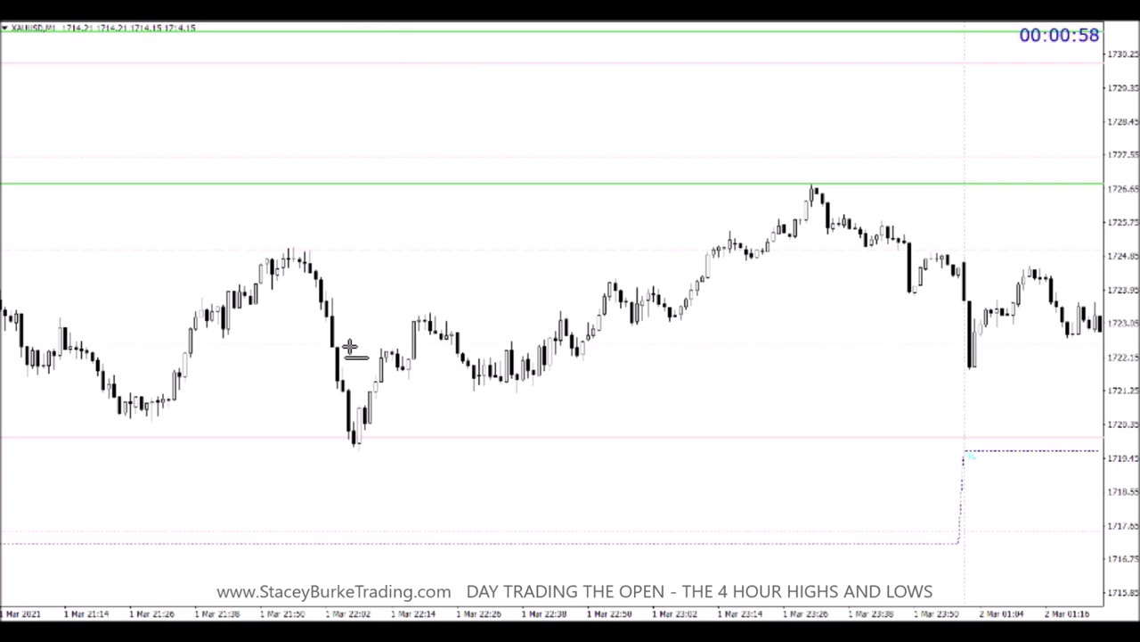
click(363, 452)
Draw a horizontal trend line at about 1721.9 from the first low of 2 March past the lower low near 01:24.
scroll(360, 452, down, 3)
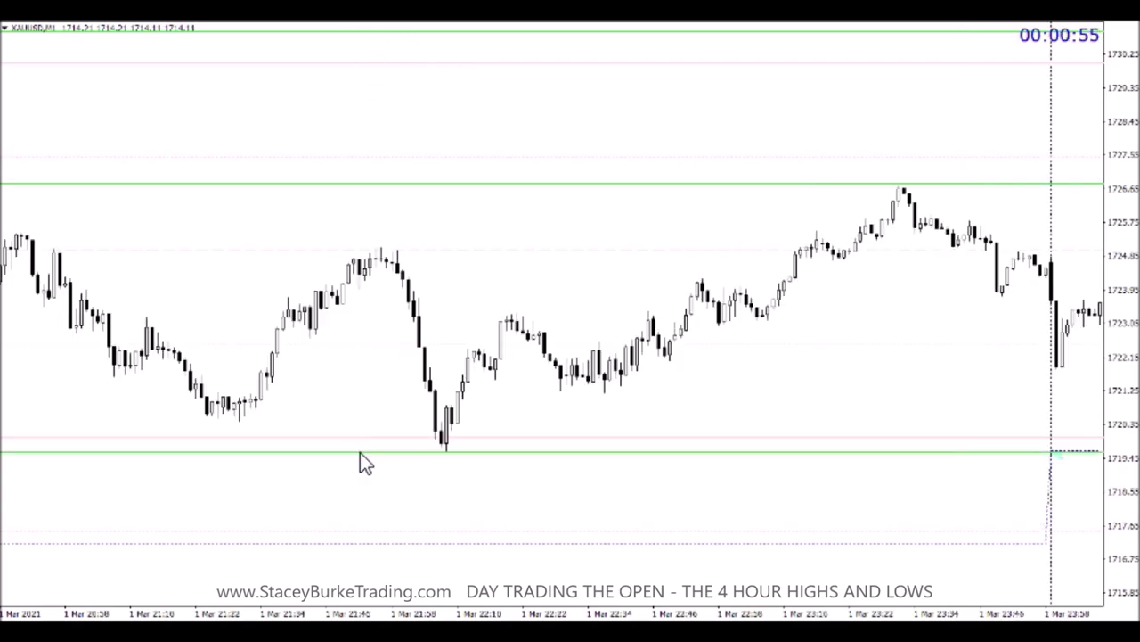
scroll(360, 451, down, 3)
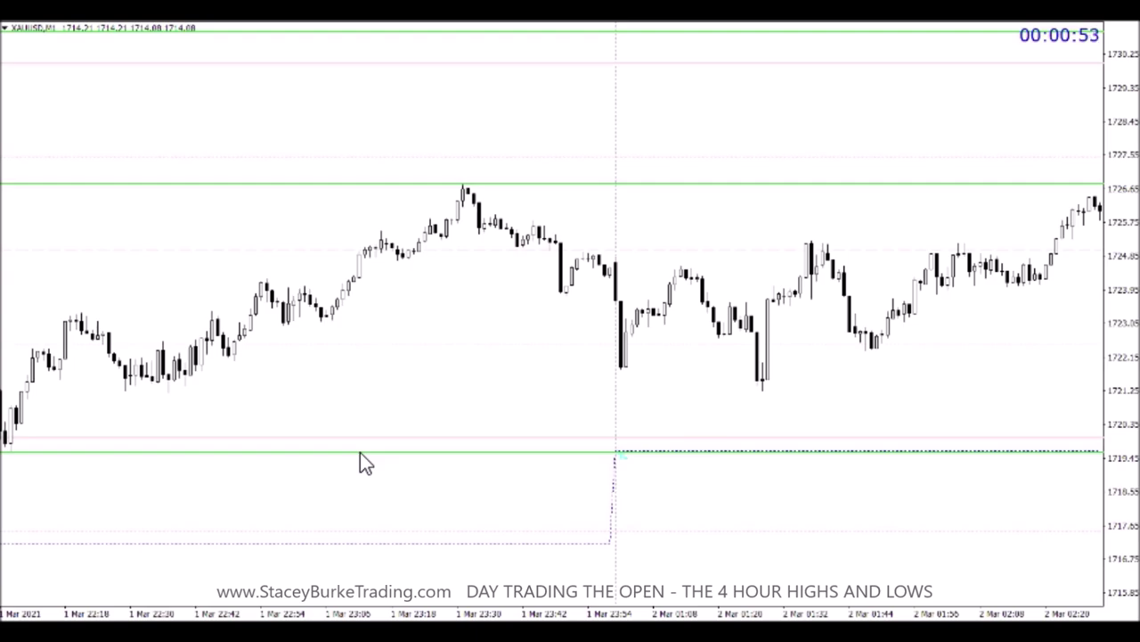
scroll(365, 462, down, 1)
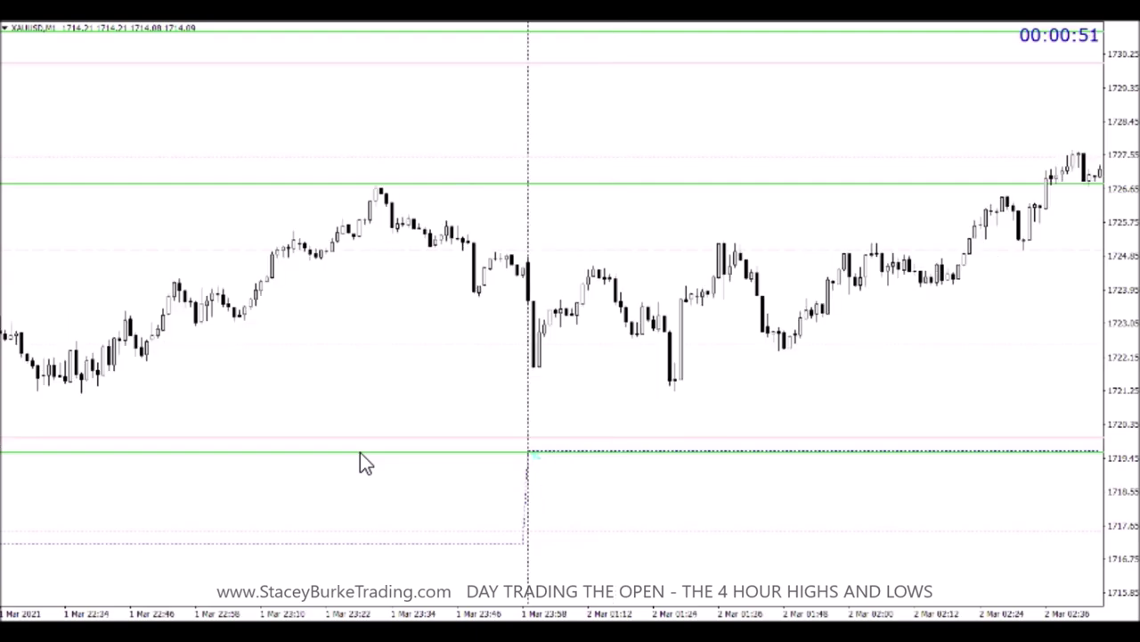
click(377, 20)
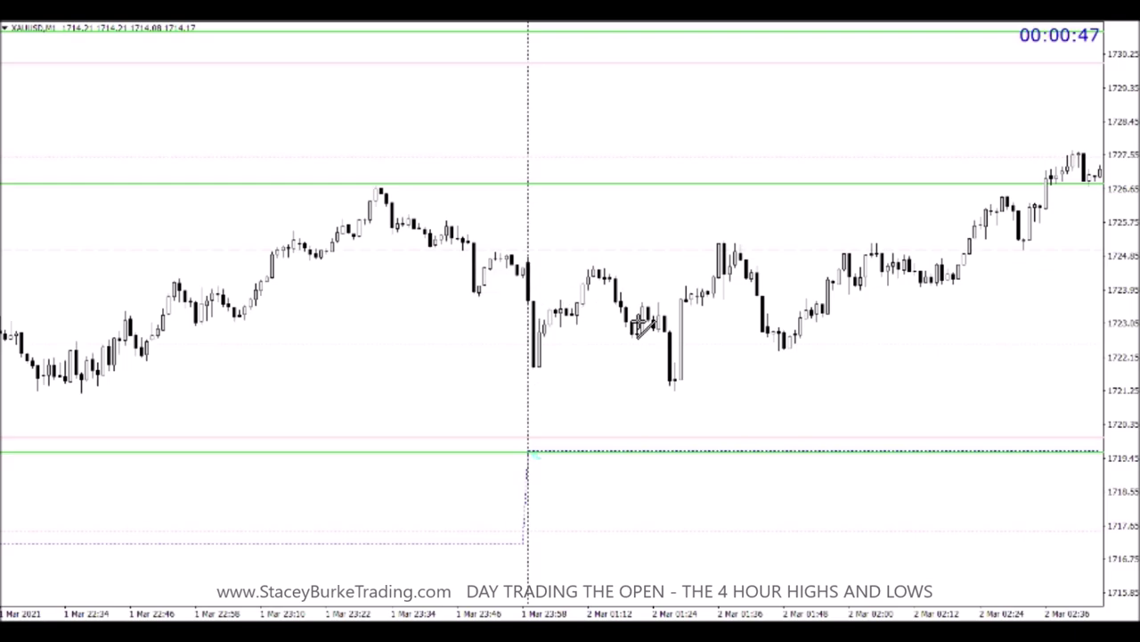
drag(532, 368, 704, 368)
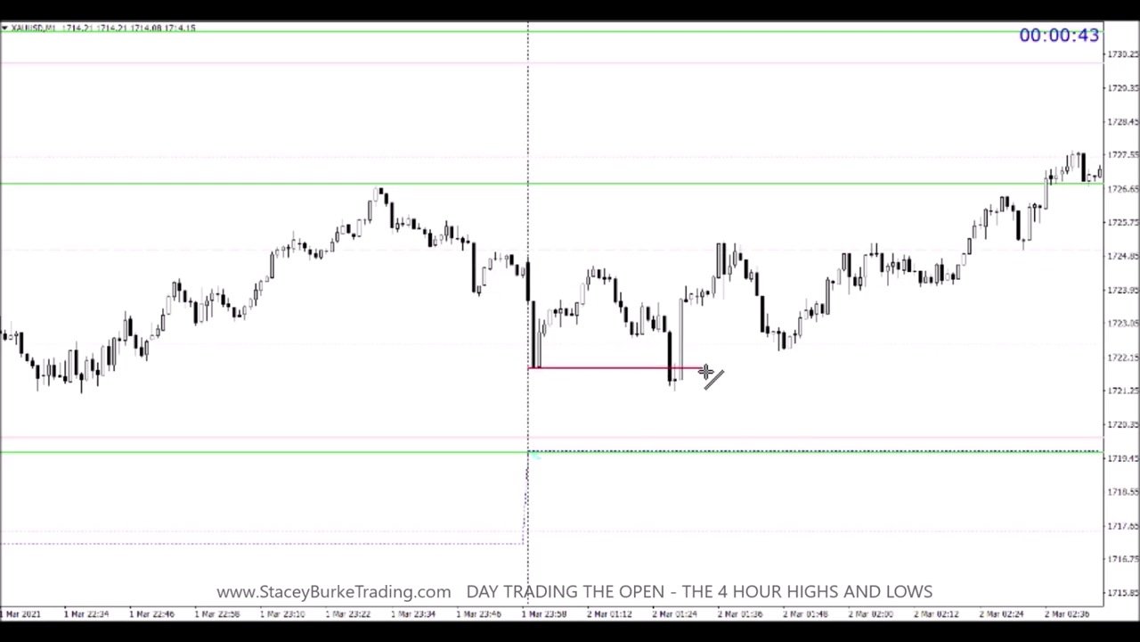
Draw a horizontal trend line at about 1725.2 from the 2 March high near 01:32 to the breakout pullback near 02:28.
scroll(713, 254, down, 3)
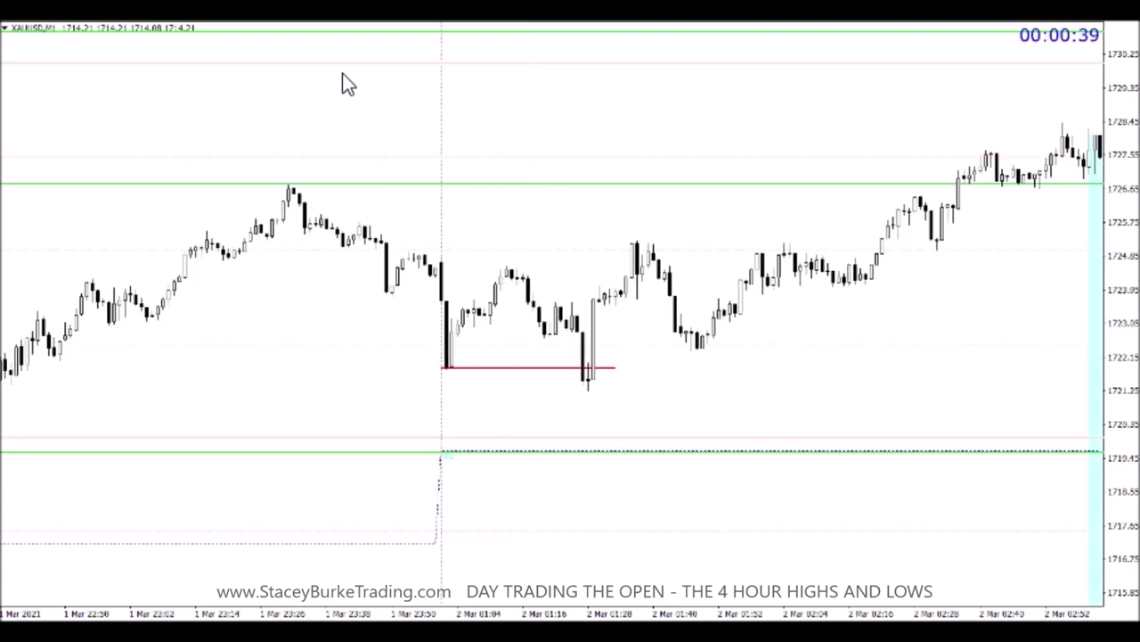
click(379, 21)
drag(636, 242, 926, 243)
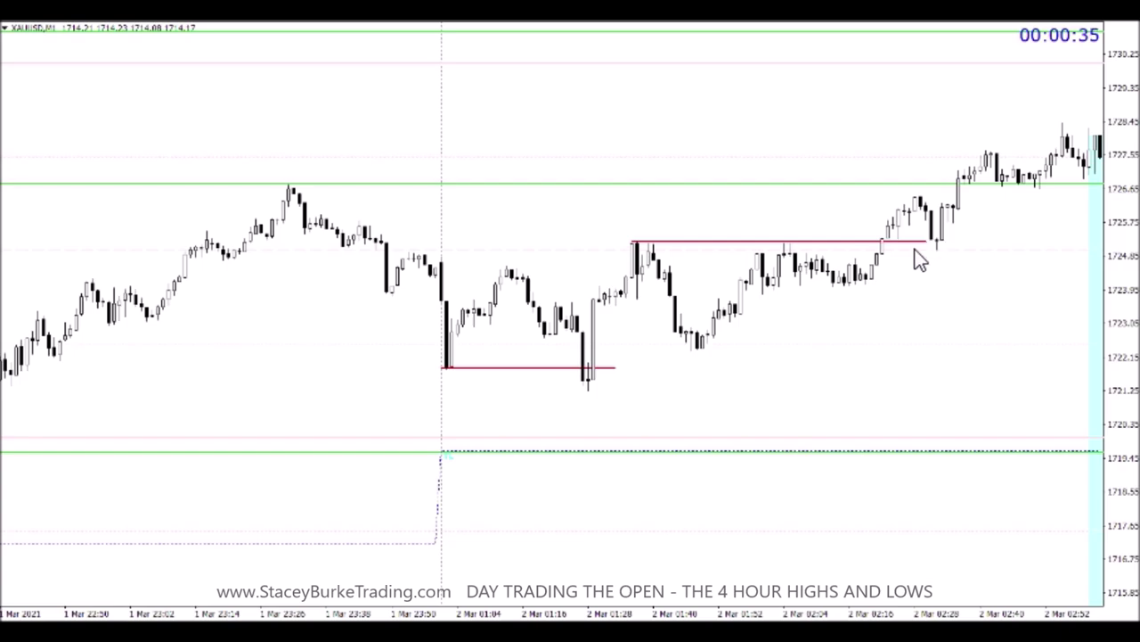
Draw horizontal trend lines at about 1724.0 from the 01:59 low and at about 1721.2 from the 01:23 low into the blue session box.
scroll(916, 241, down, 3)
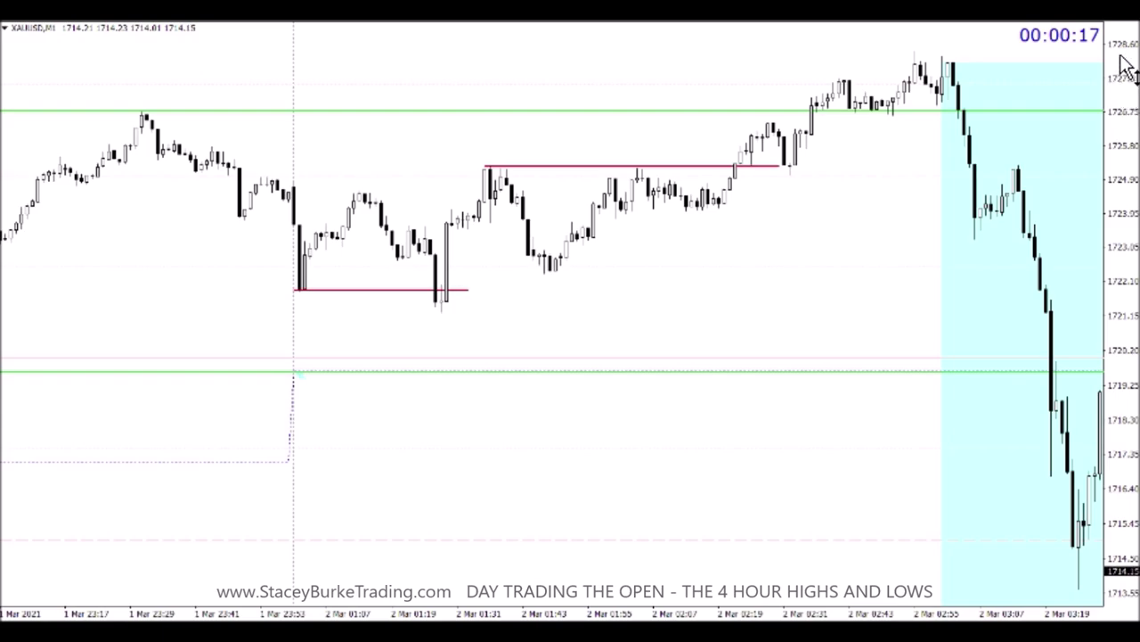
drag(1122, 64, 1123, 127)
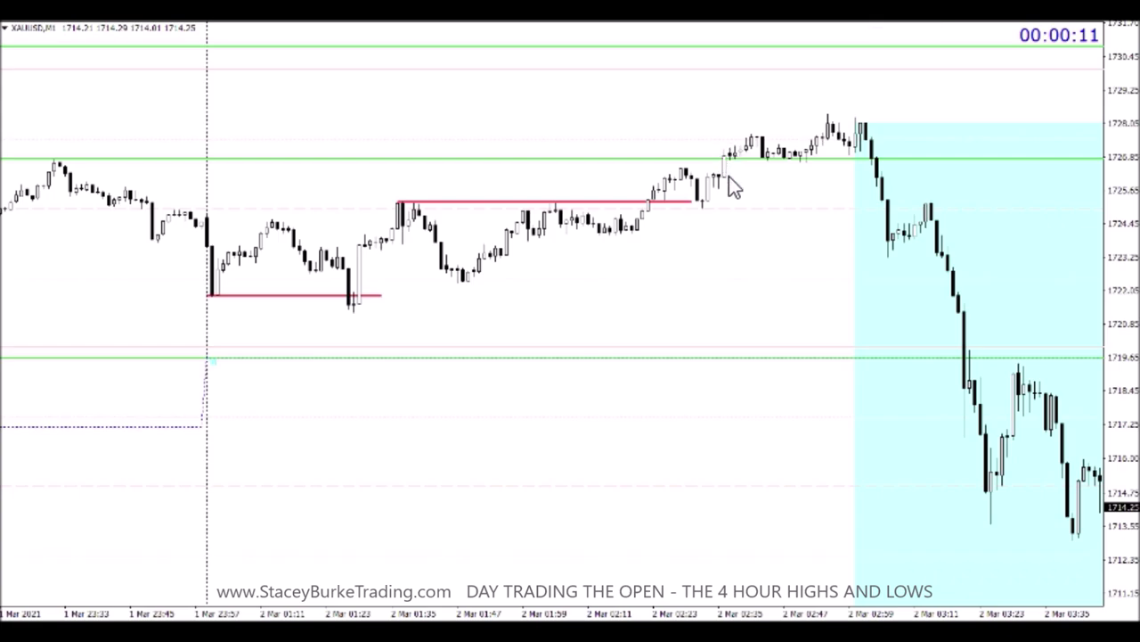
click(402, 11)
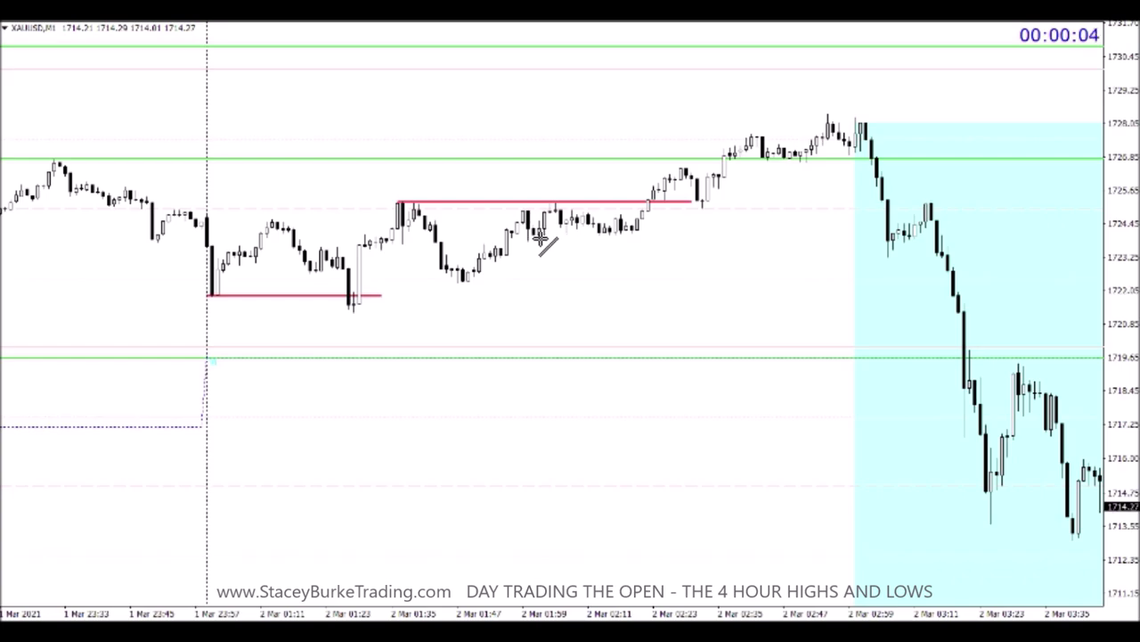
drag(539, 234, 977, 238)
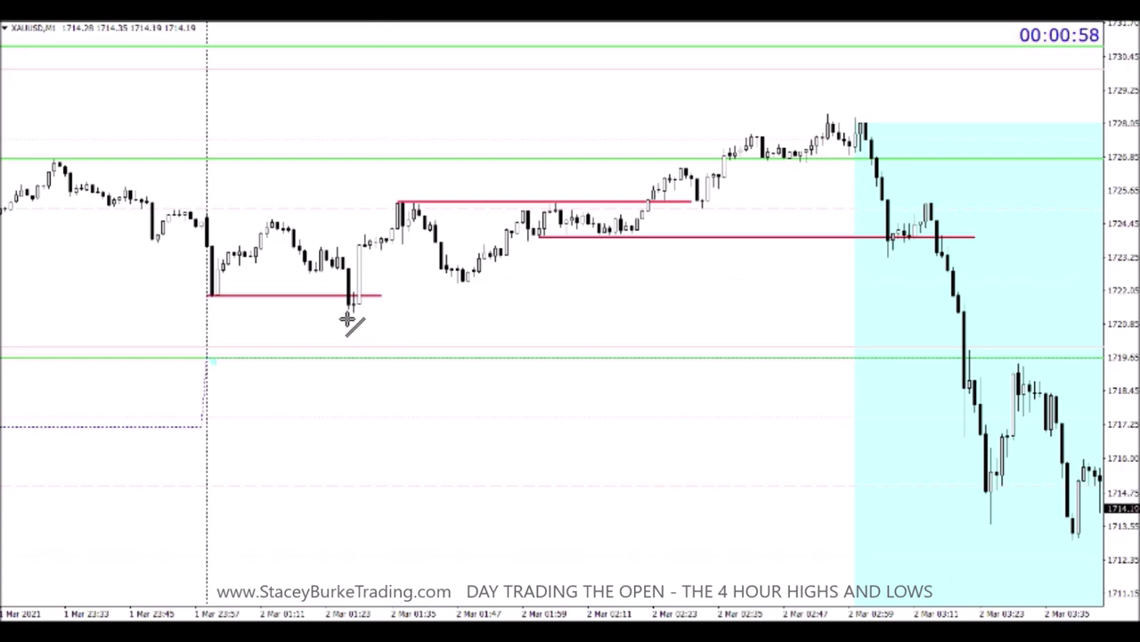
drag(350, 313, 984, 316)
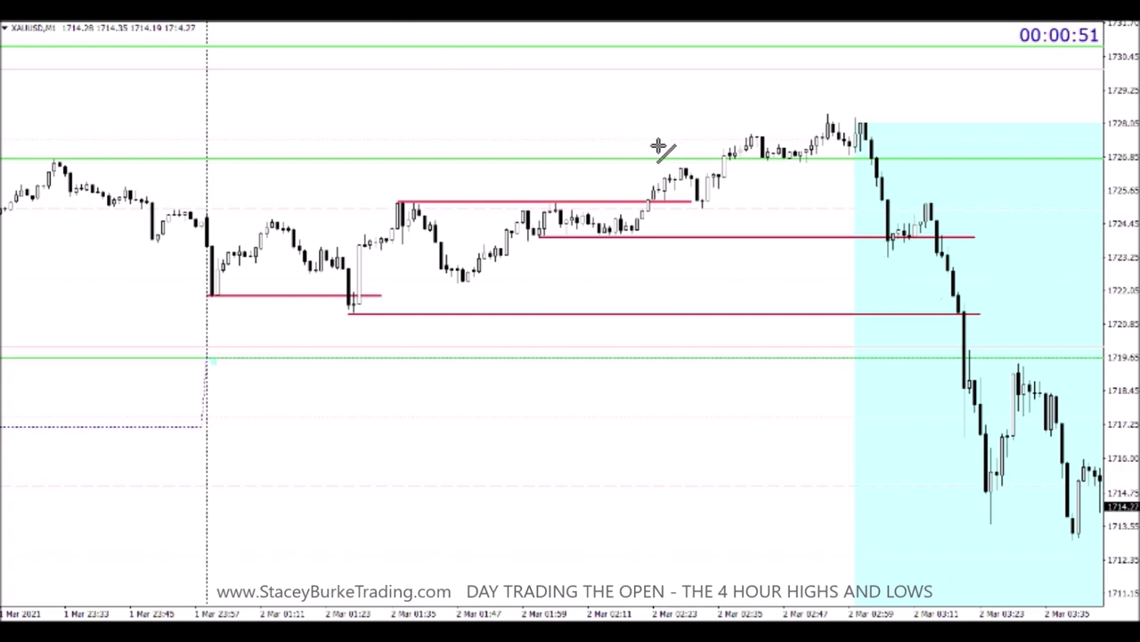
Draw short horizontal trend lines at about 1726.6 under the consolidation before the blue session box and at about 1727.7 on its first high.
drag(763, 161, 892, 163)
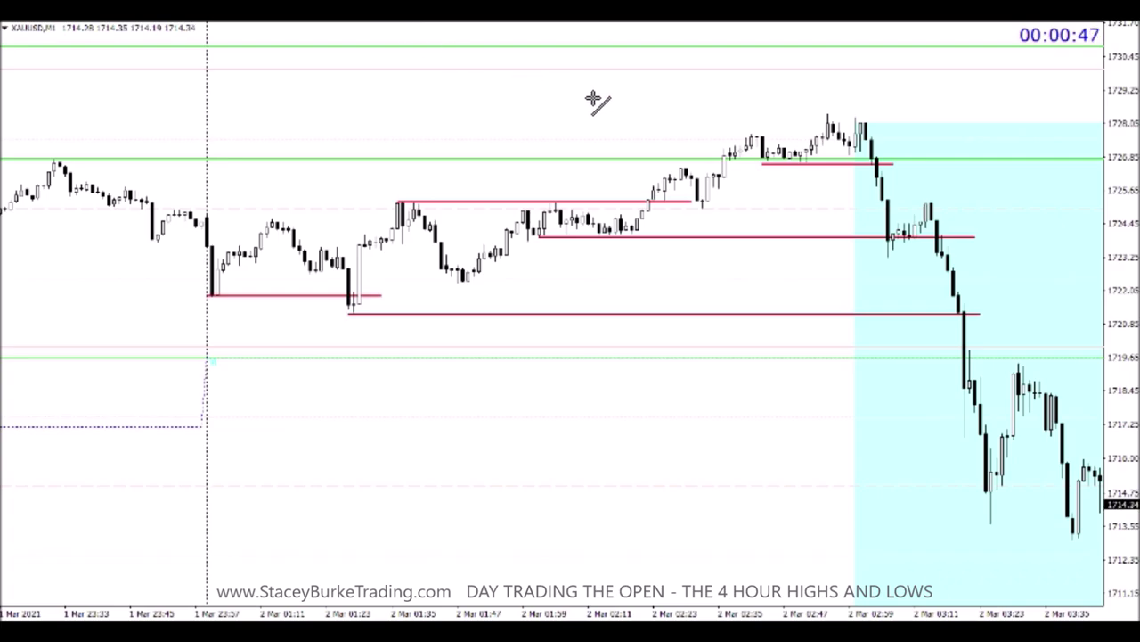
drag(736, 133, 830, 132)
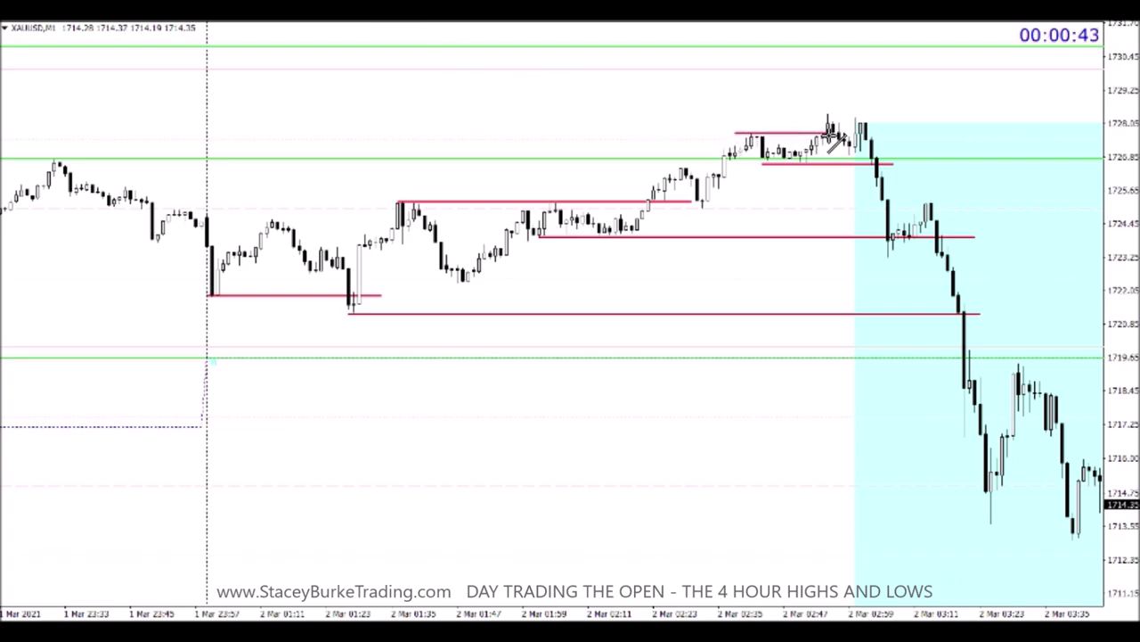
Draw a short horizontal trend line at about 1728.5 over the 02:55 high just before the blue session box.
click(365, 19)
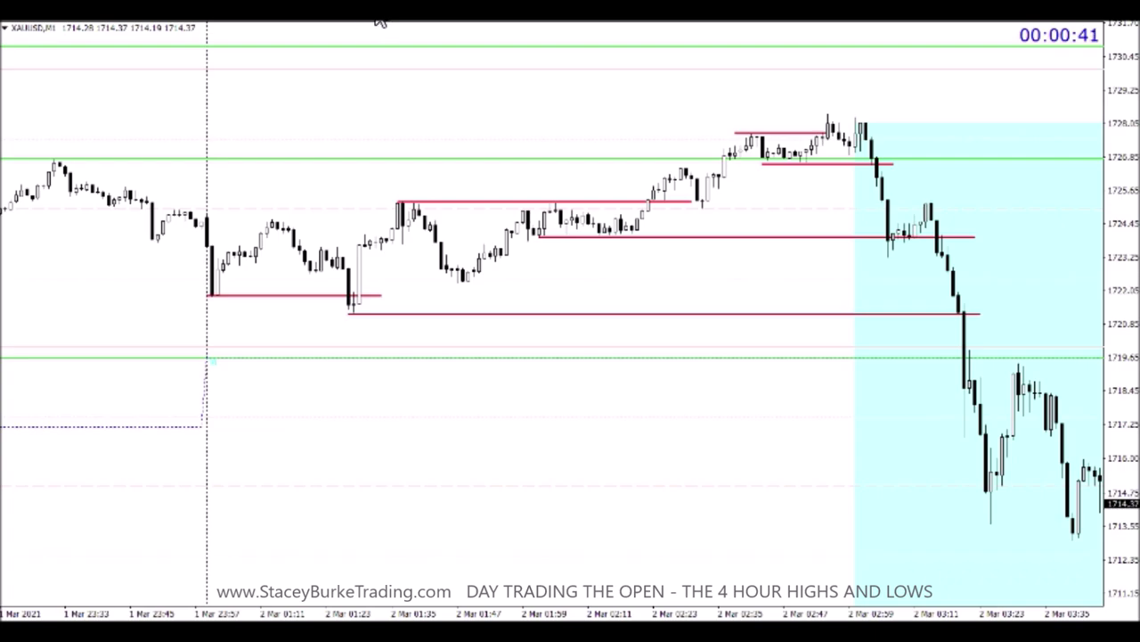
drag(824, 112, 872, 114)
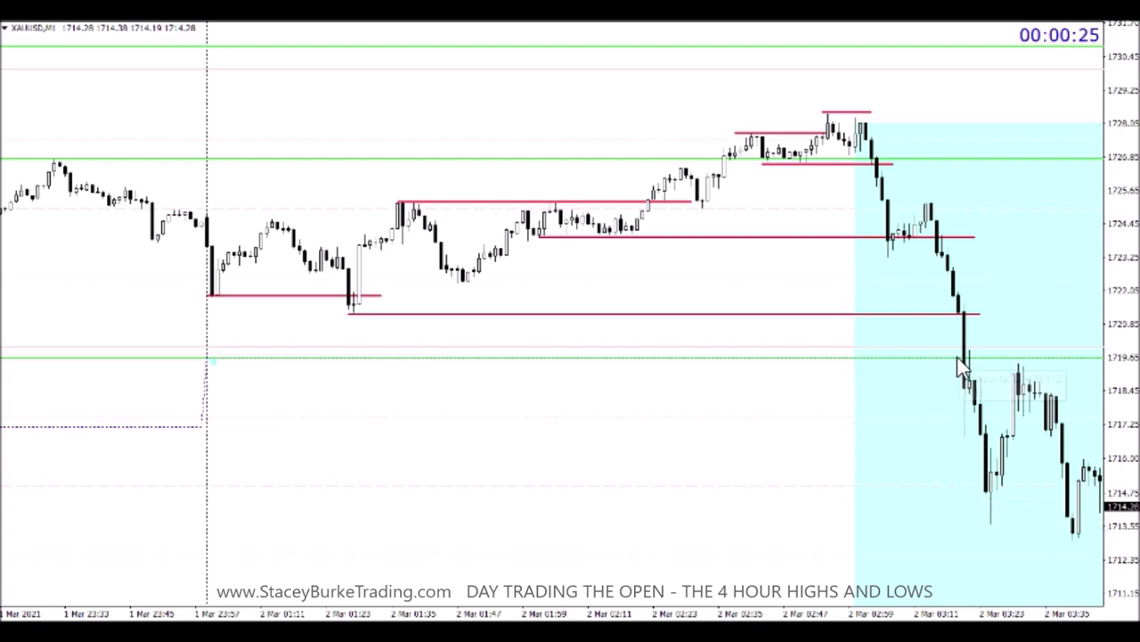
Draw short horizontal trend lines at about 1713.7 from the 03:25 low and at about 1713.0 from the 03:40 low.
scroll(960, 367, down, 5)
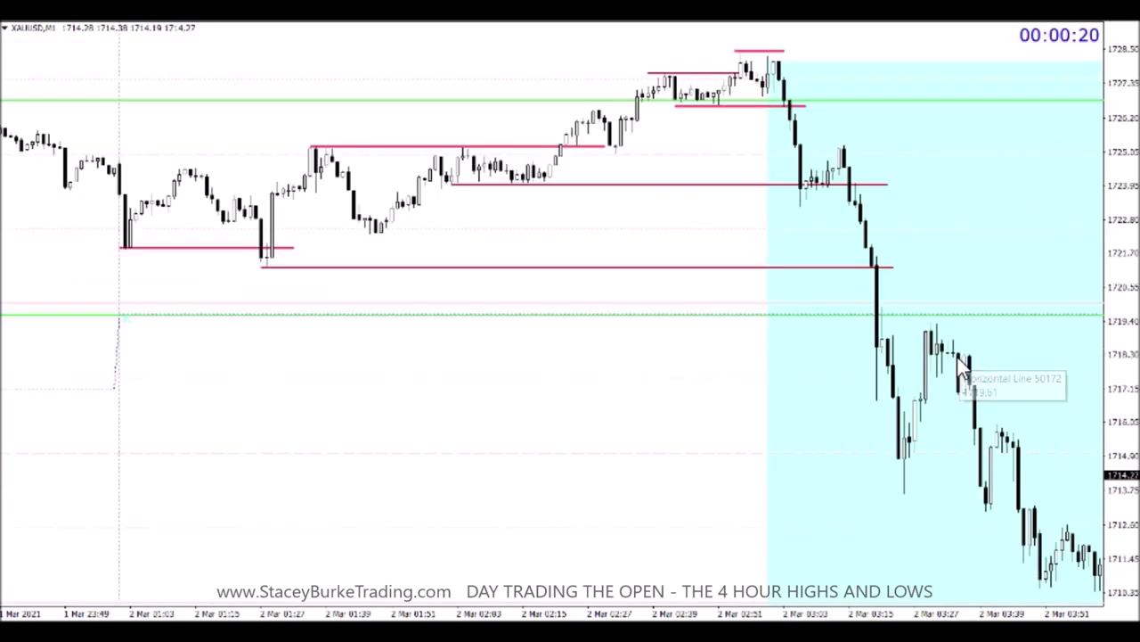
drag(1127, 156, 1100, 165)
scroll(811, 392, down, 3)
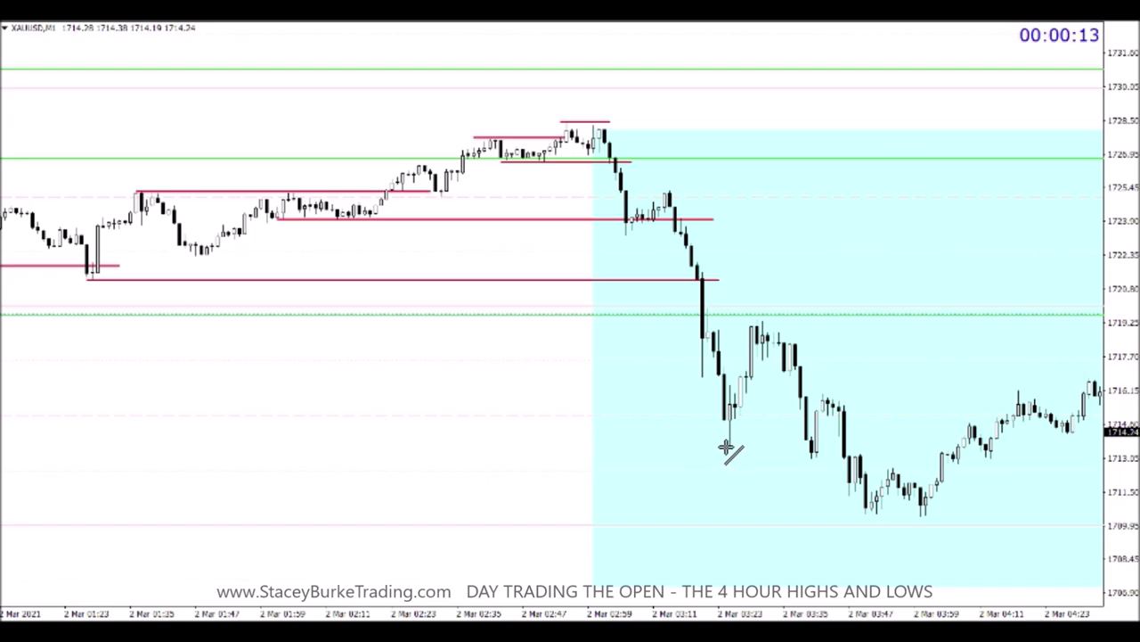
drag(726, 444, 813, 445)
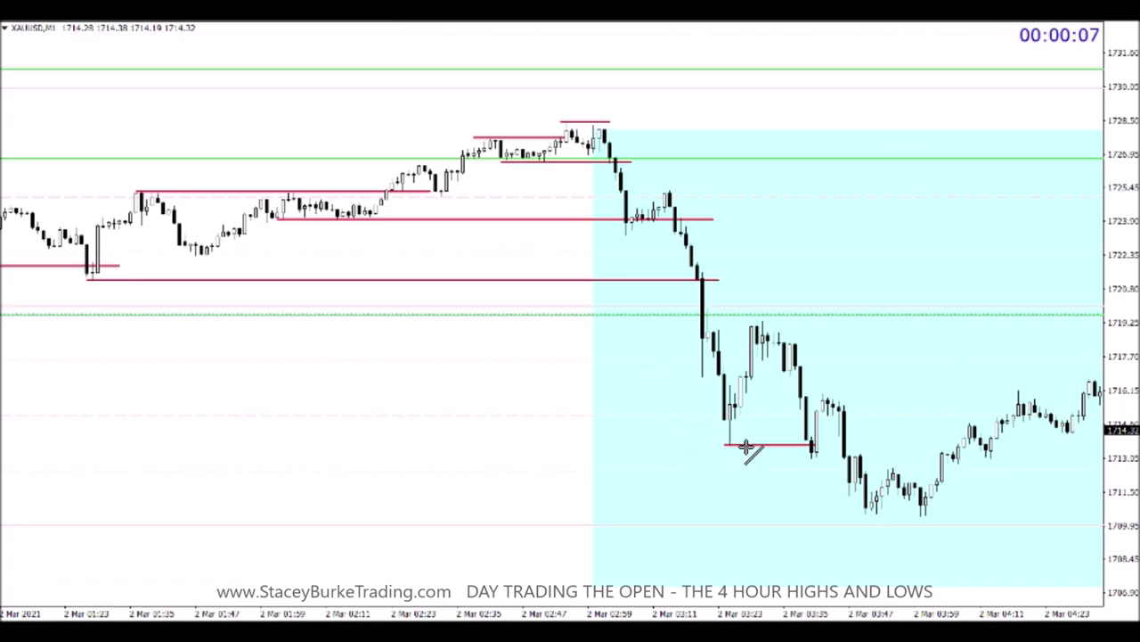
drag(807, 458, 854, 460)
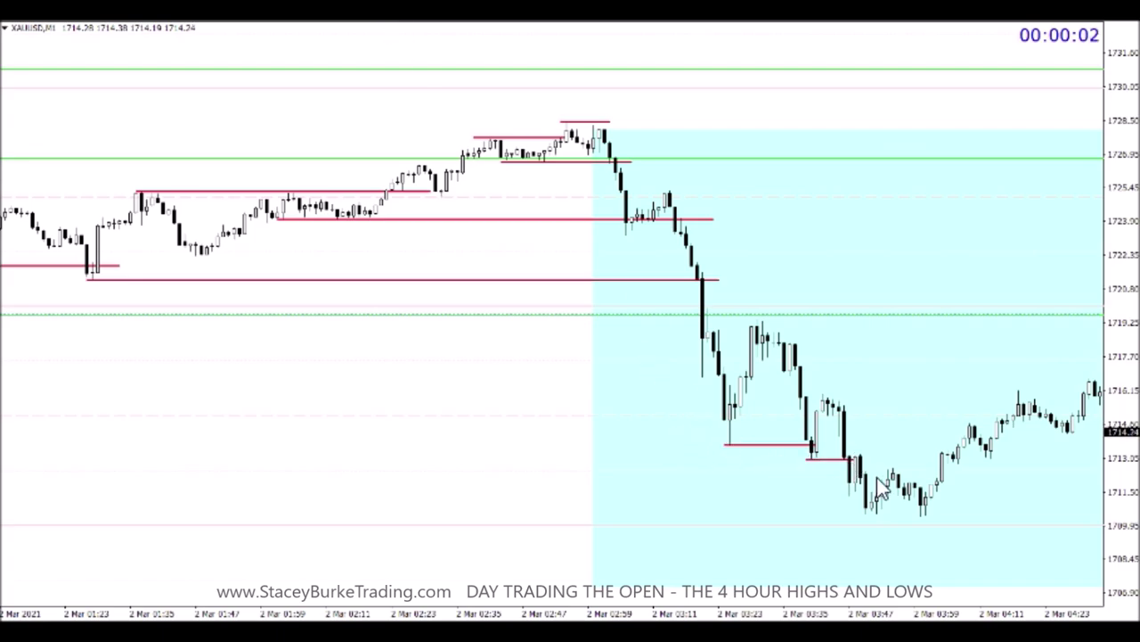
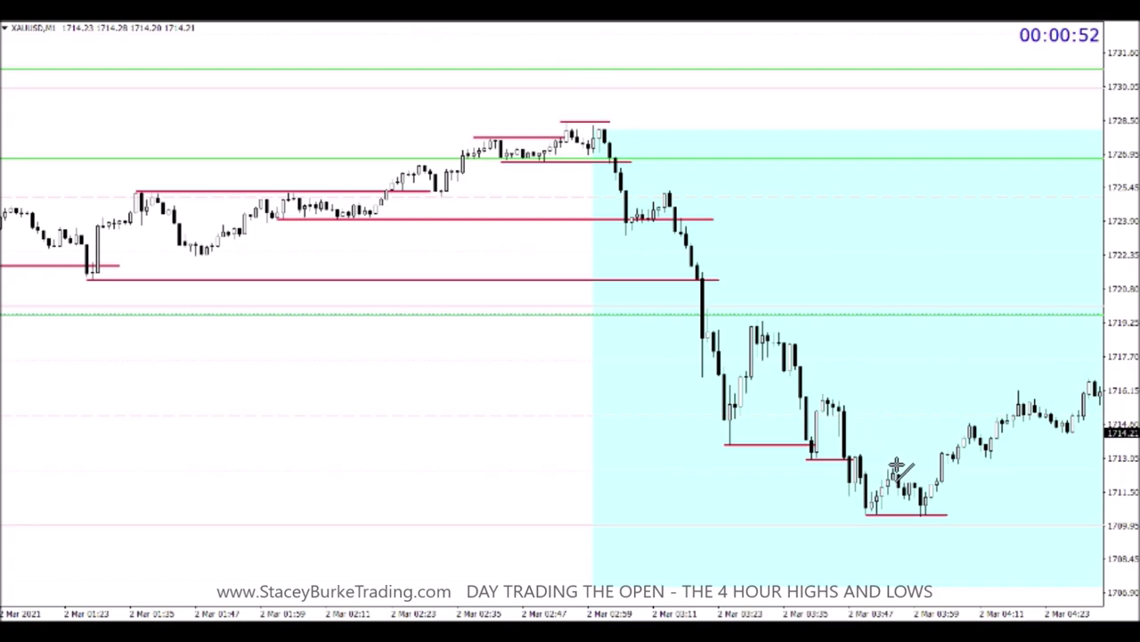
Mark the double bottom near 04:00 with trend lines at about 1710.4 and 1712.5, and circle its second low with an ellipse.
drag(889, 469, 954, 471)
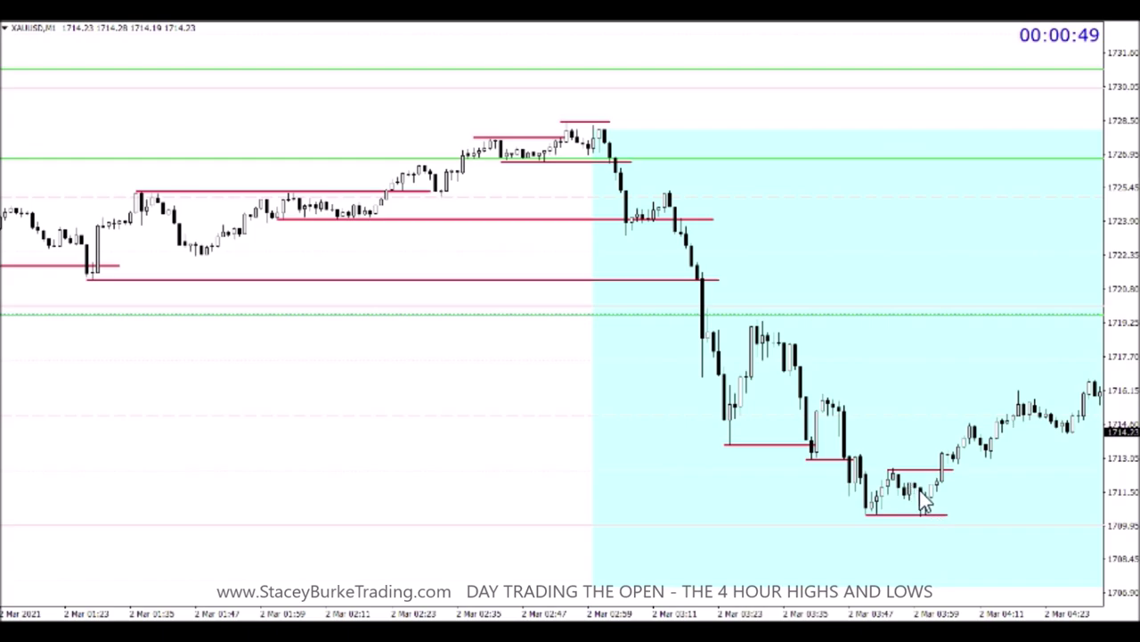
click(27, 11)
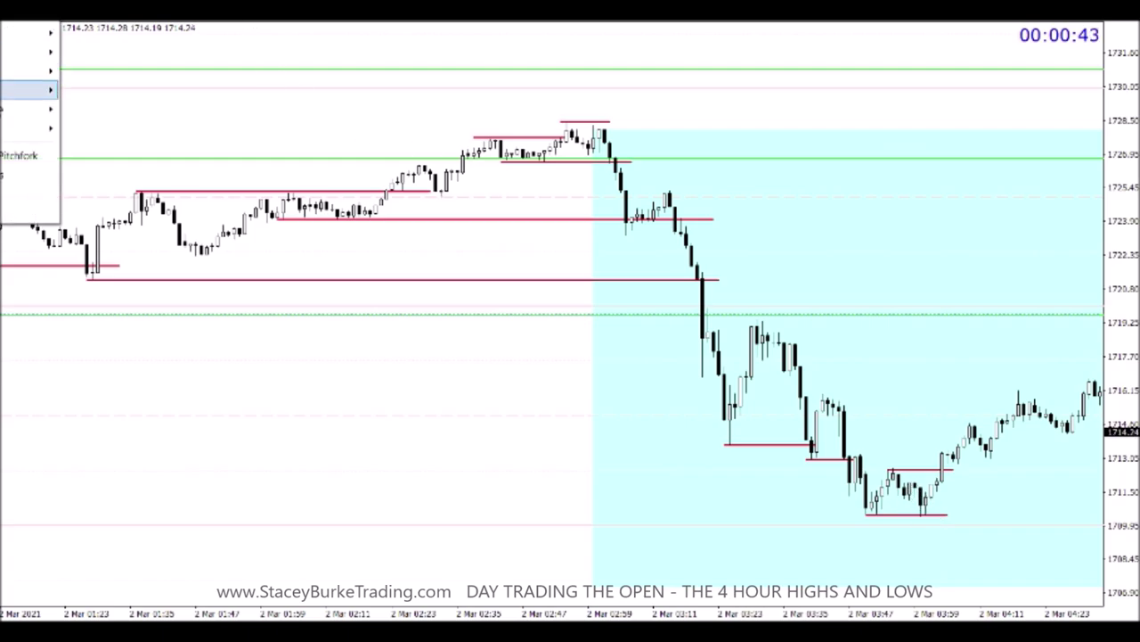
mouse_move(18, 108)
click(89, 146)
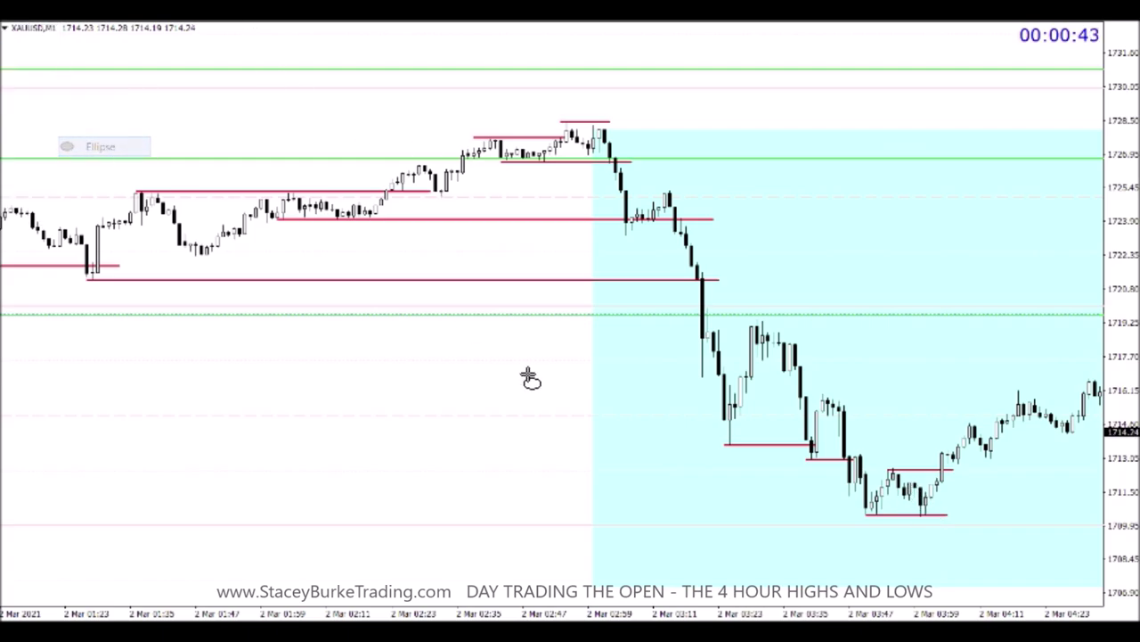
drag(923, 482, 921, 530)
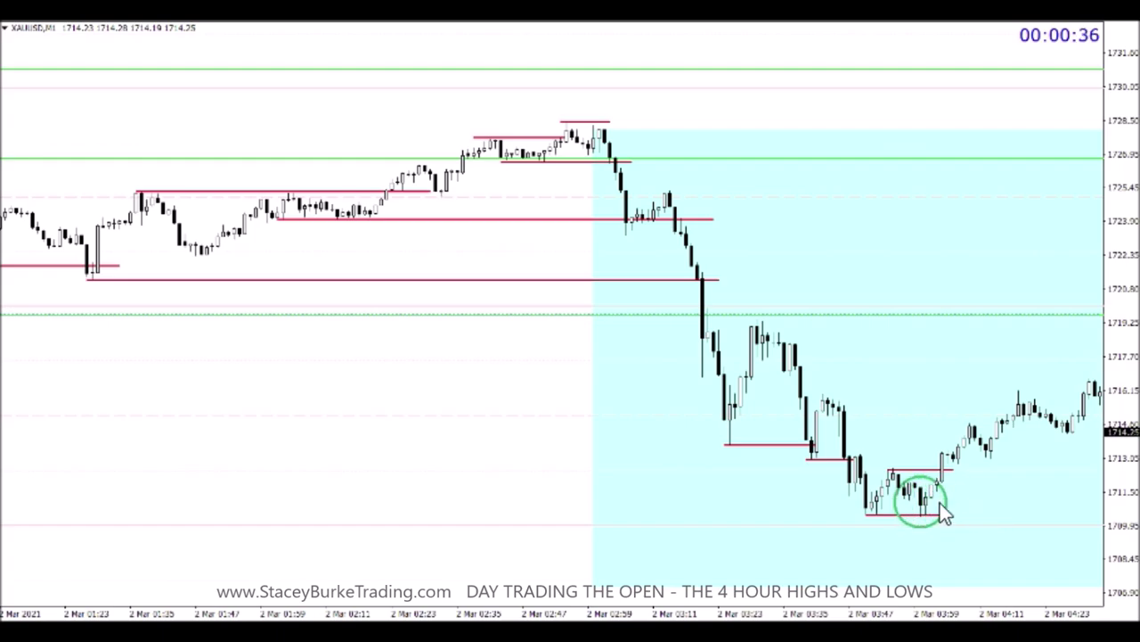
drag(940, 503, 932, 508)
Draw short horizontal trend lines at about 1714.7 and 1716.1 on the rally's successive highs and at about 1715.4 under its peak.
scroll(942, 488, down, 3)
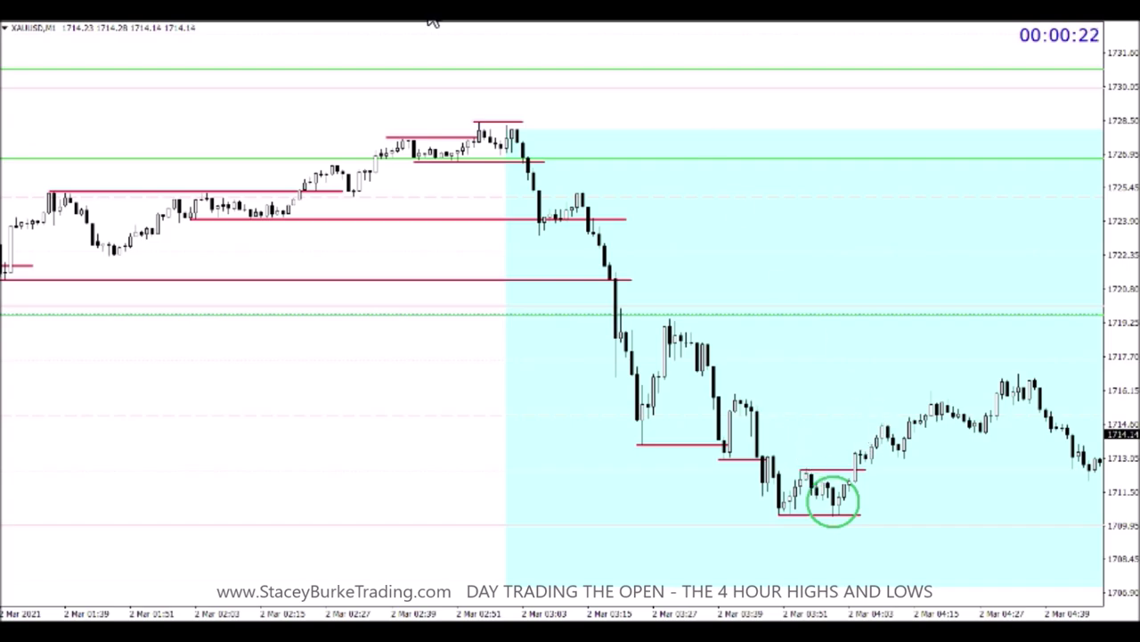
drag(866, 421, 909, 420)
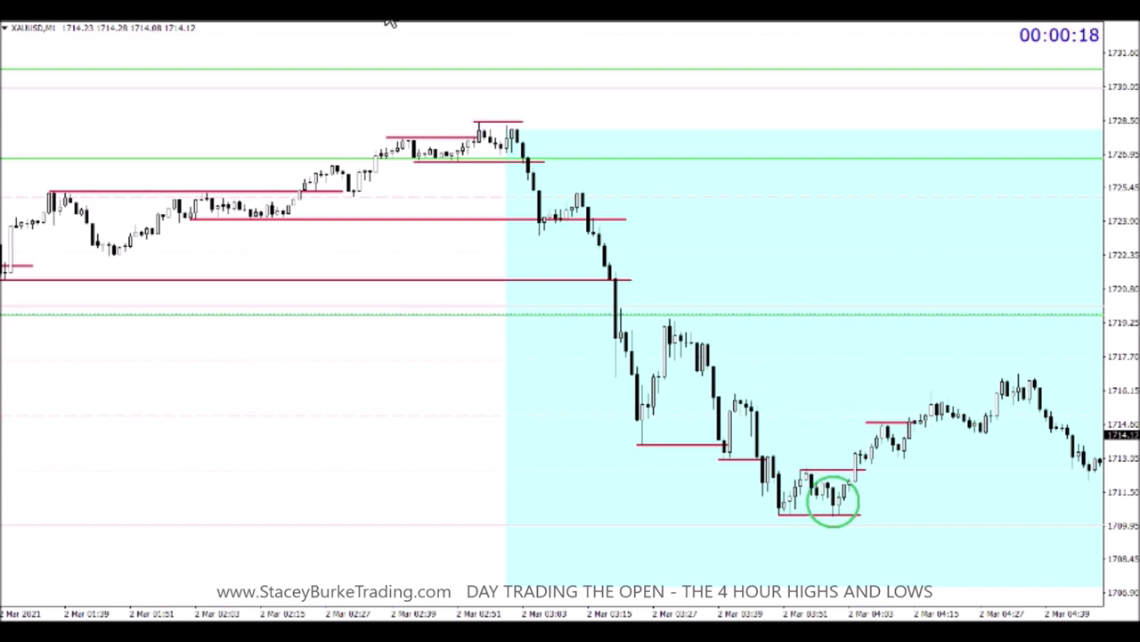
mouse_move(920, 389)
mouse_down()
mouse_move(1016, 391)
mouse_move(1001, 392)
mouse_up()
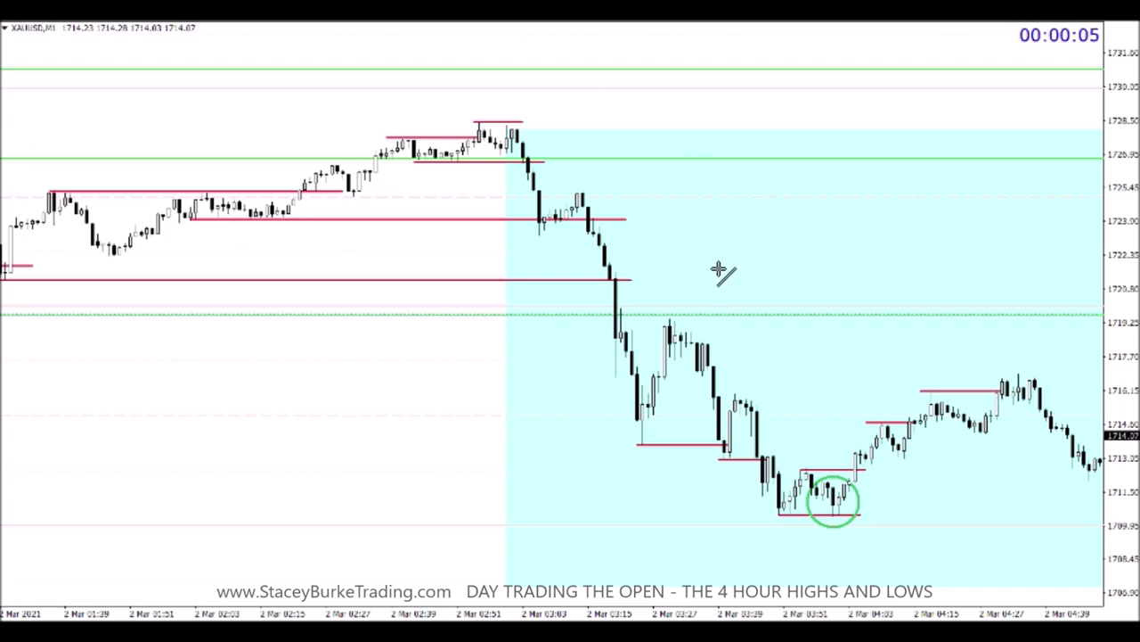
drag(996, 406, 1051, 407)
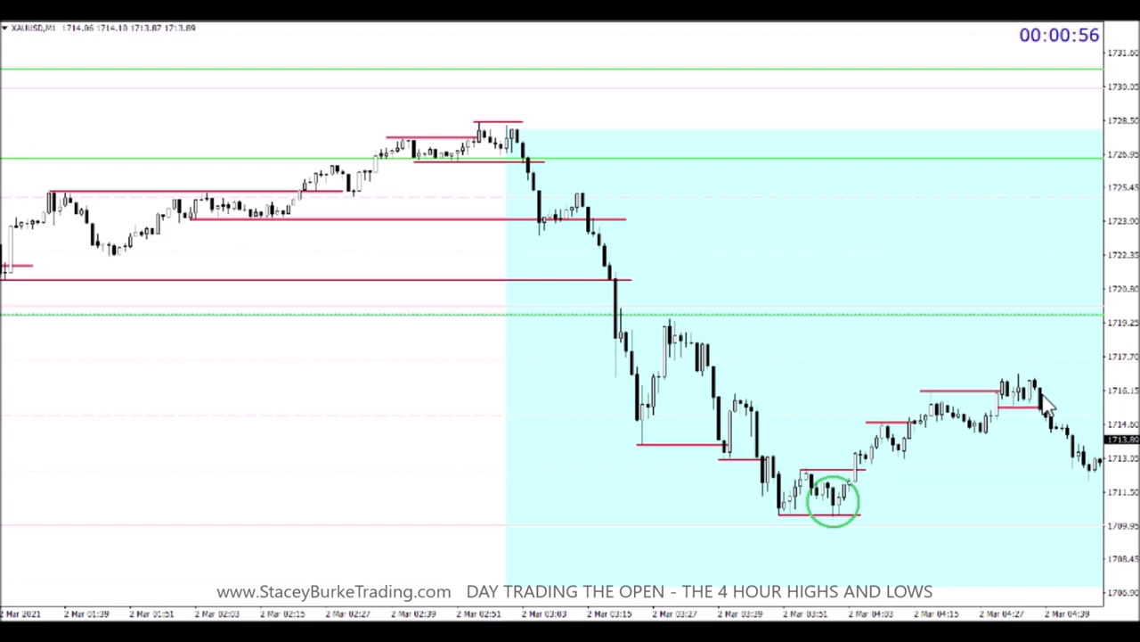
Draw a very short trend line at about 1713.0 near 05:00 and circle the candles there with a small ellipse.
scroll(1047, 404, down, 3)
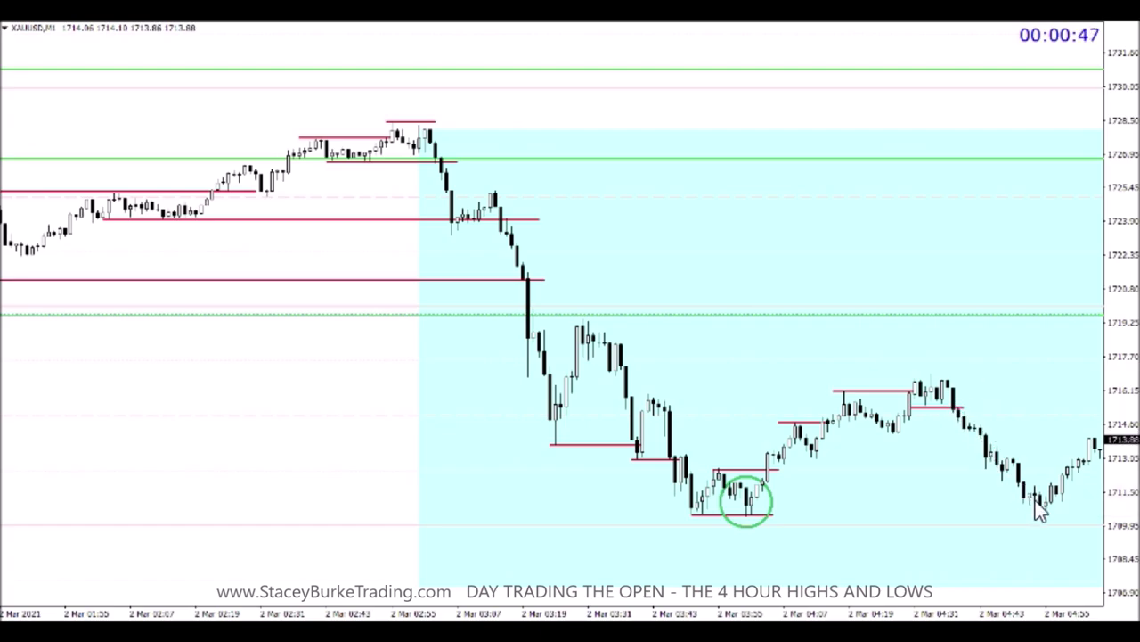
scroll(1043, 505, down, 3)
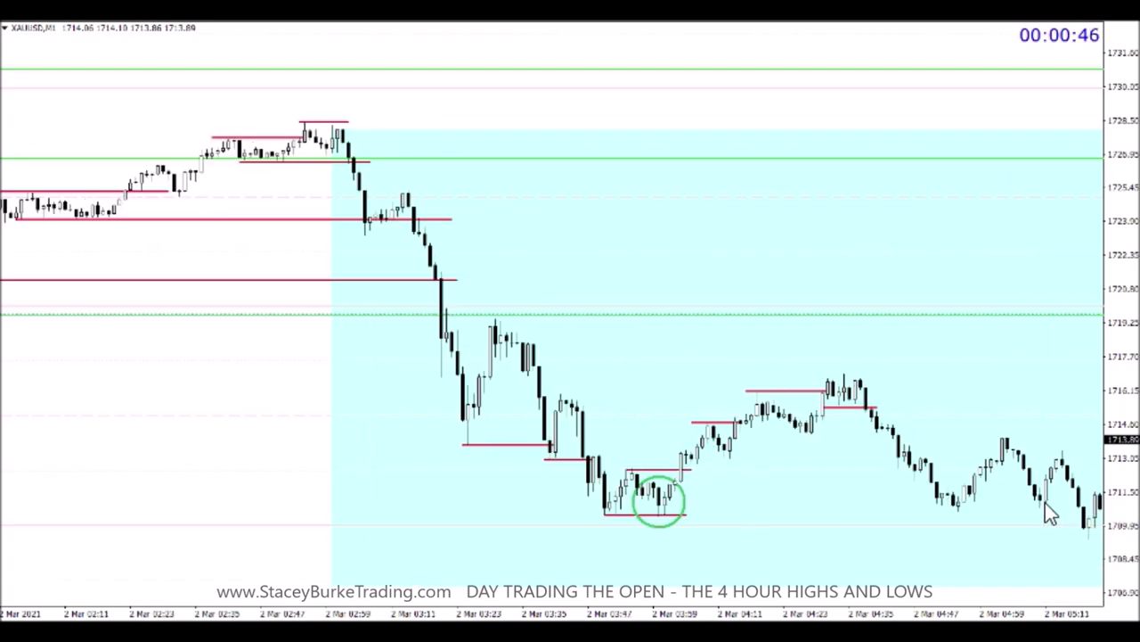
click(377, 24)
drag(980, 461, 996, 460)
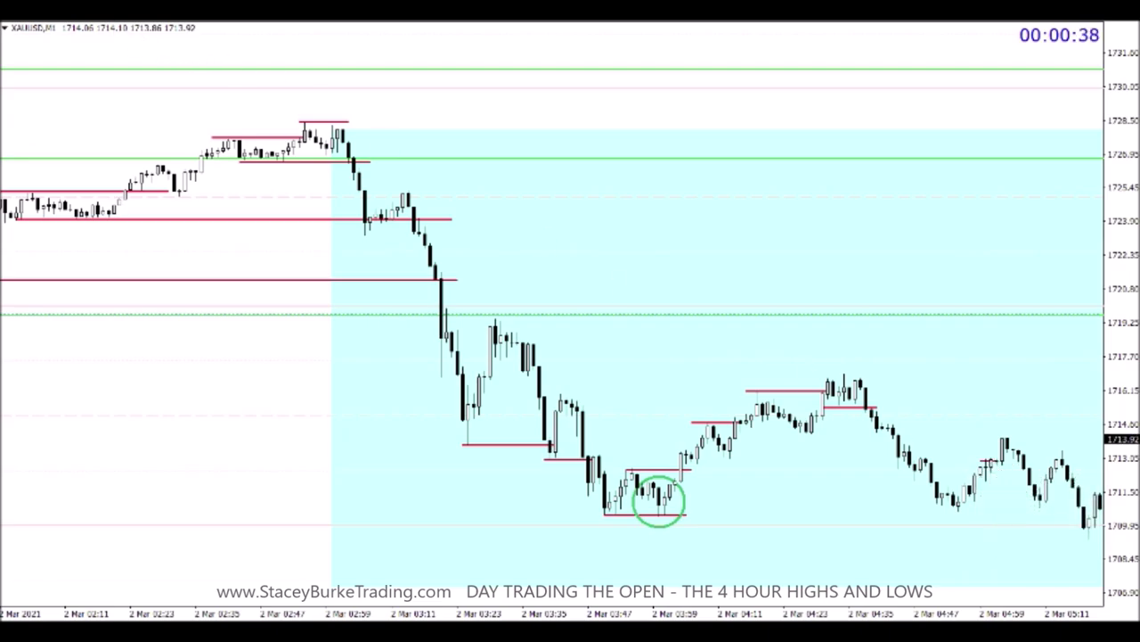
click(26, 114)
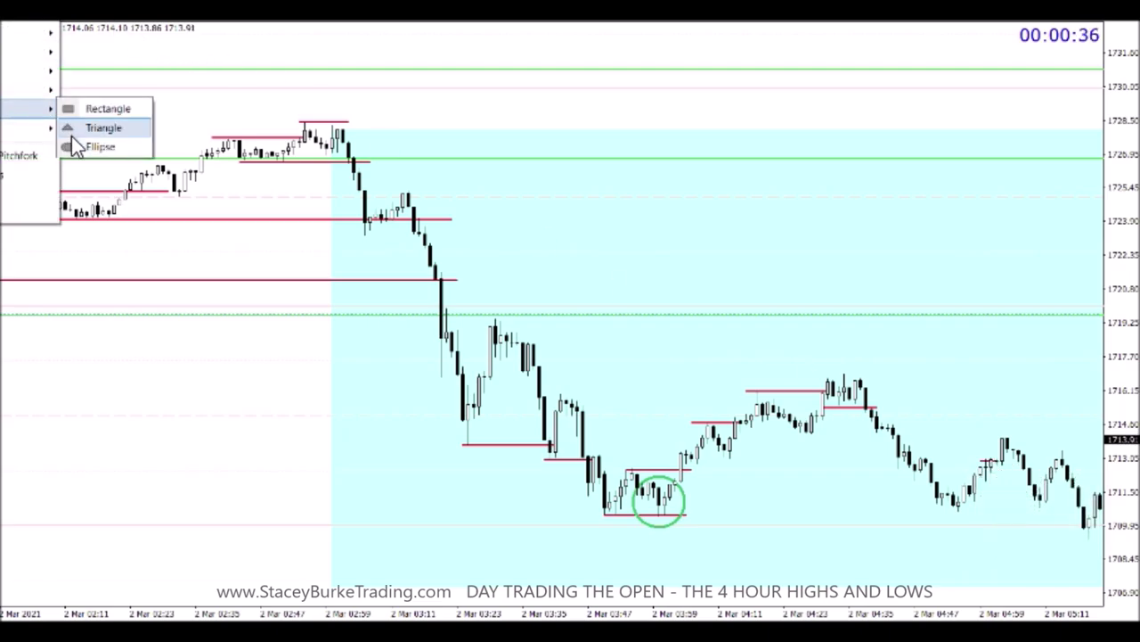
click(98, 146)
drag(994, 454, 994, 485)
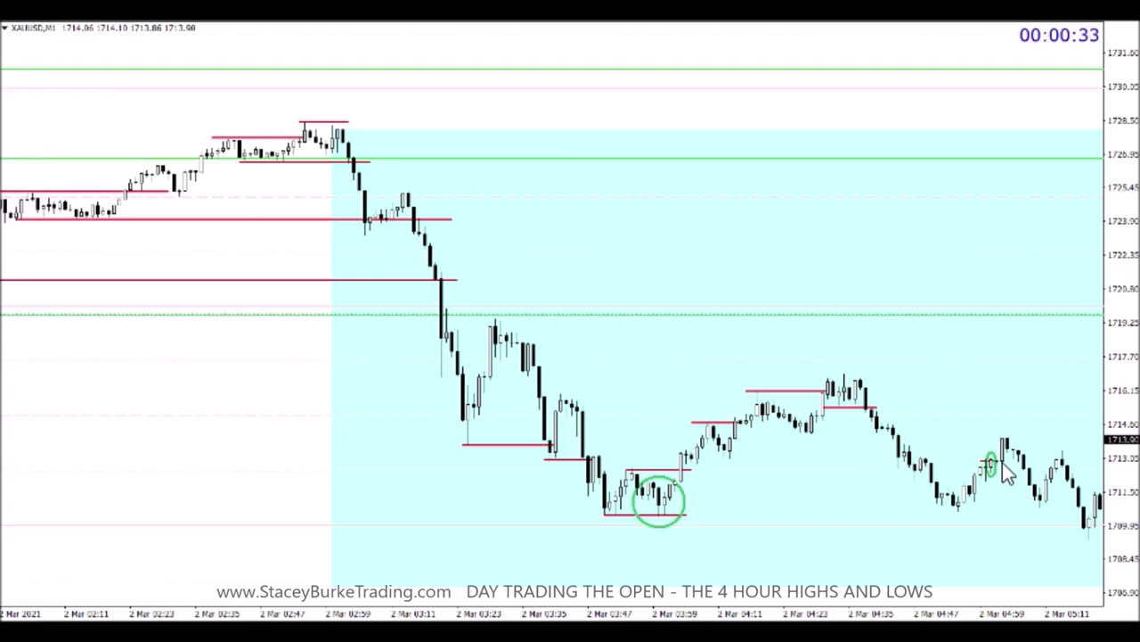
double_click(1001, 465)
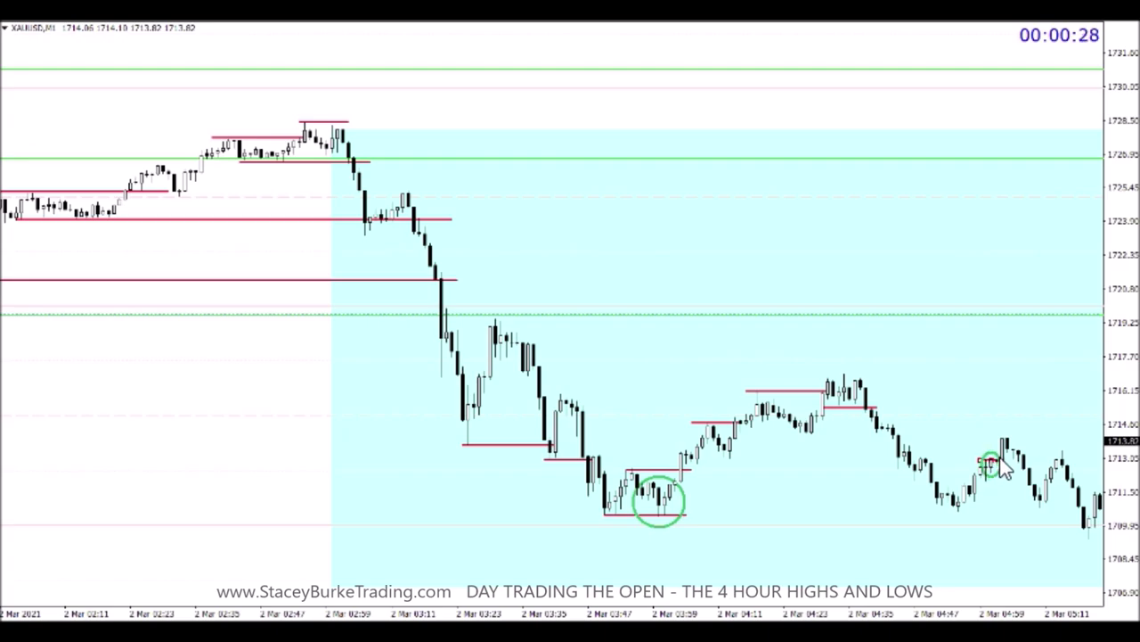
Draw a trend line at about 1710.6 from the 04:55 low, and a full-width horizontal line at about 1710.4 through the double bottom.
scroll(971, 468, down, 3)
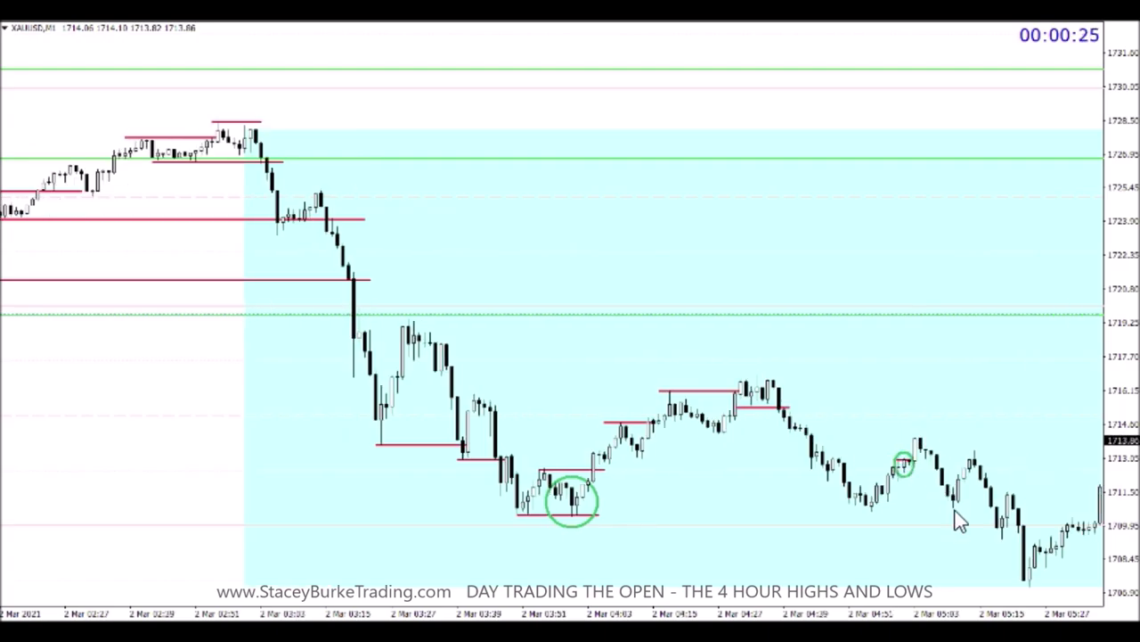
drag(866, 513, 959, 512)
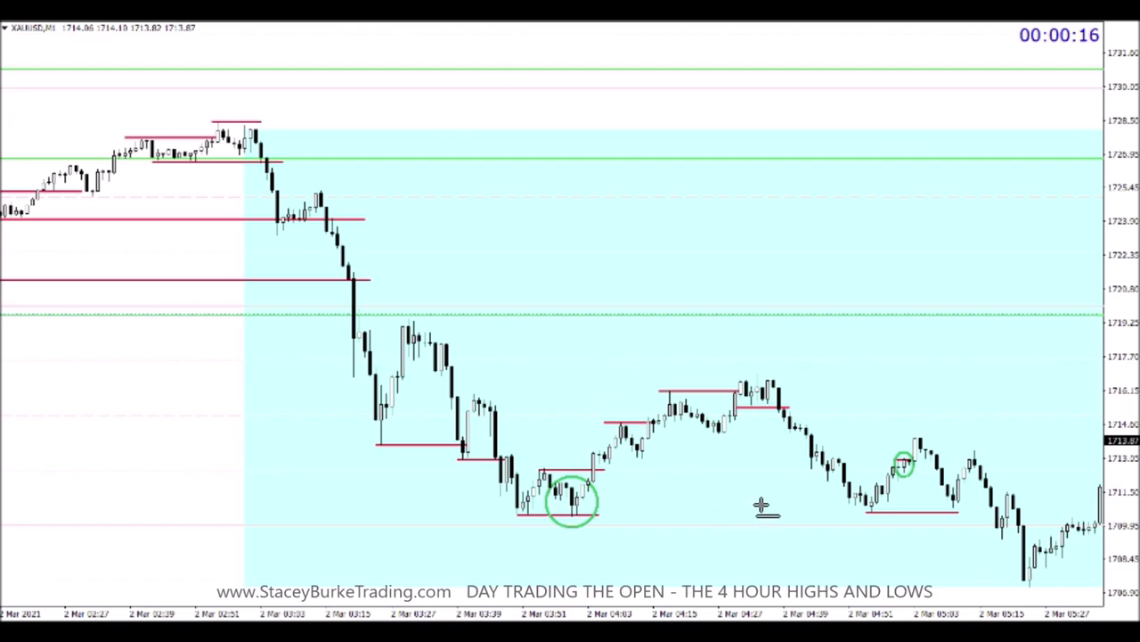
click(607, 517)
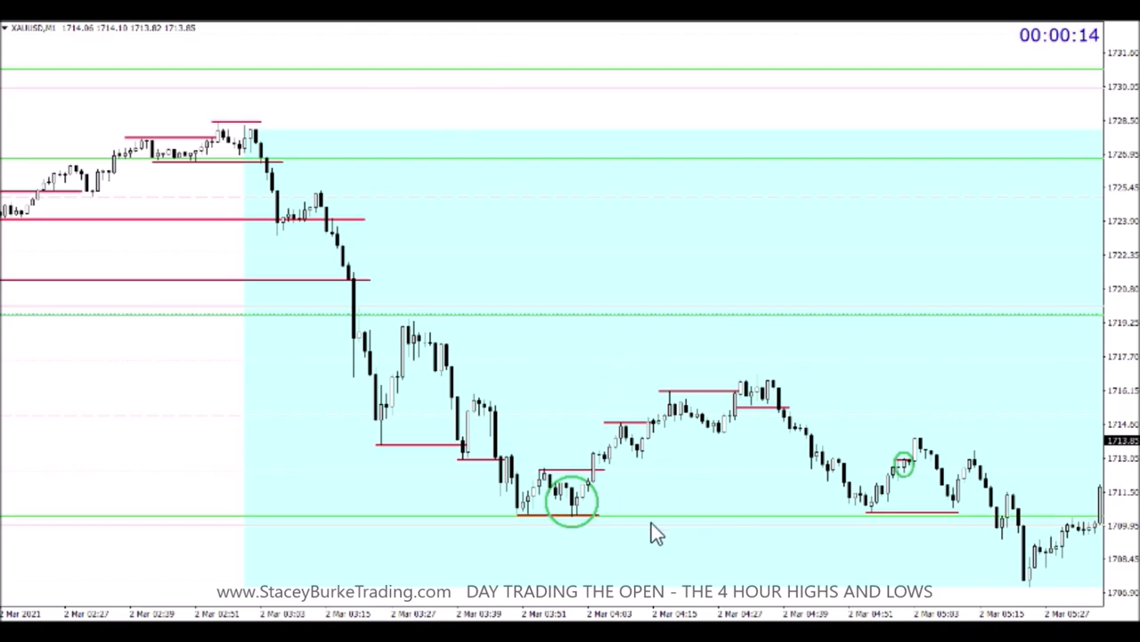
Draw a short trend line at about 1708.6 after the session's lowest low and circle the upward candles near 05:30 with an ellipse.
scroll(713, 521, down, 2)
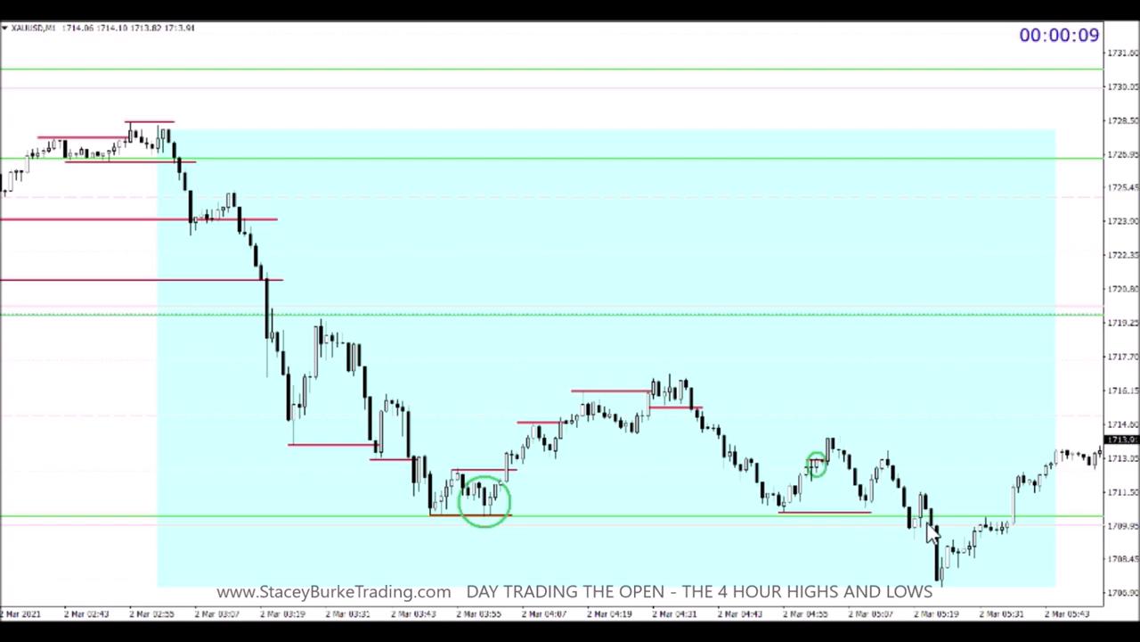
click(388, 23)
drag(938, 559, 987, 557)
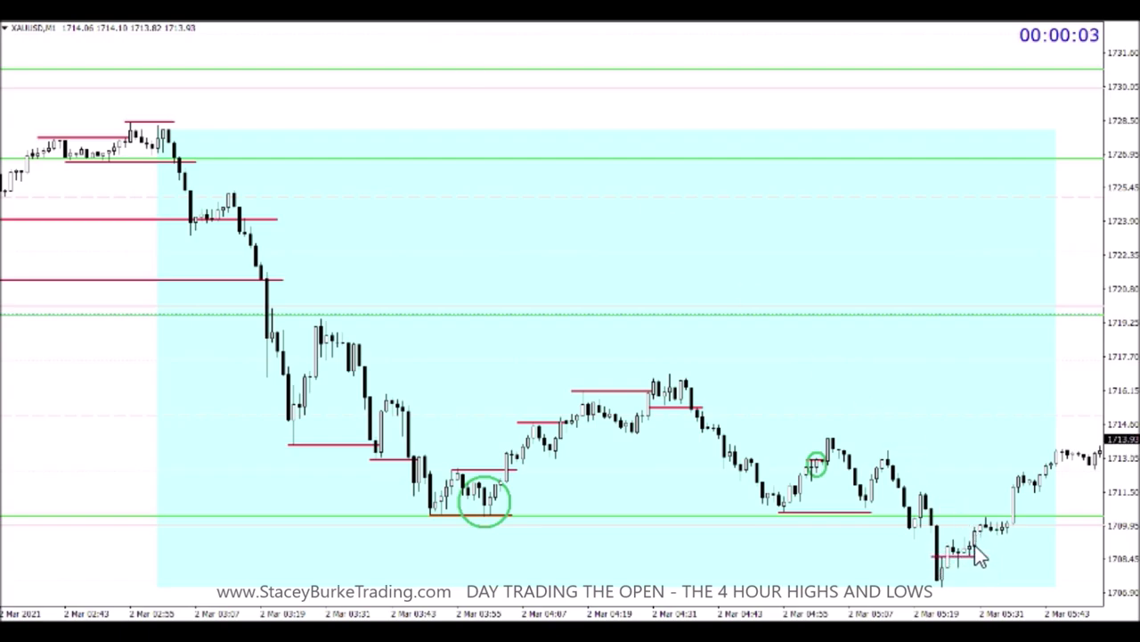
click(36, 18)
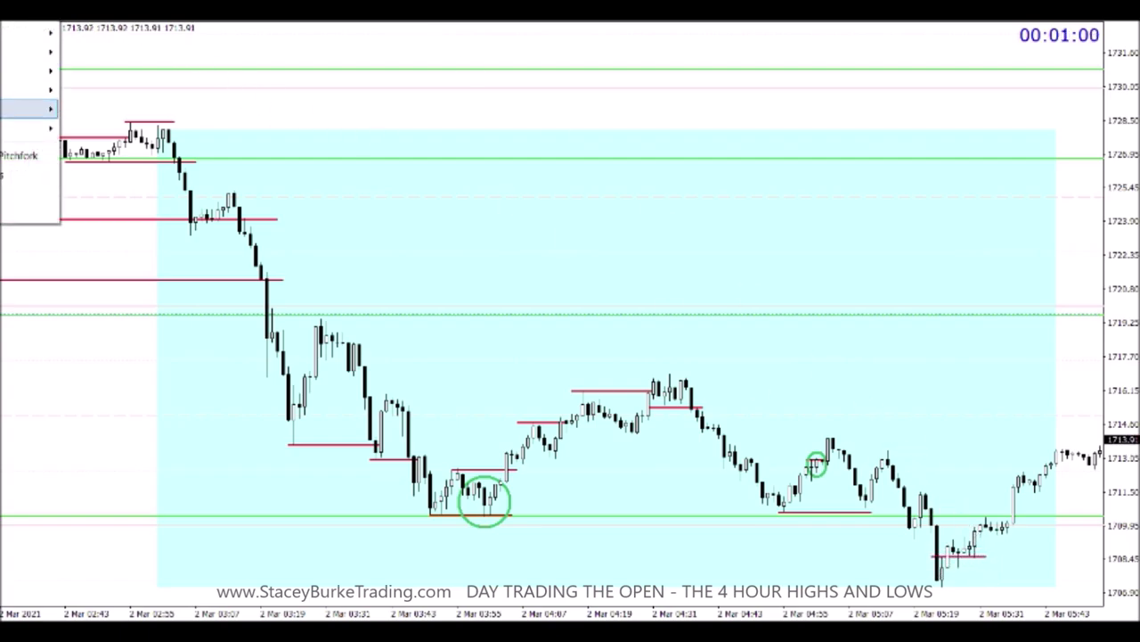
mouse_move(26, 110)
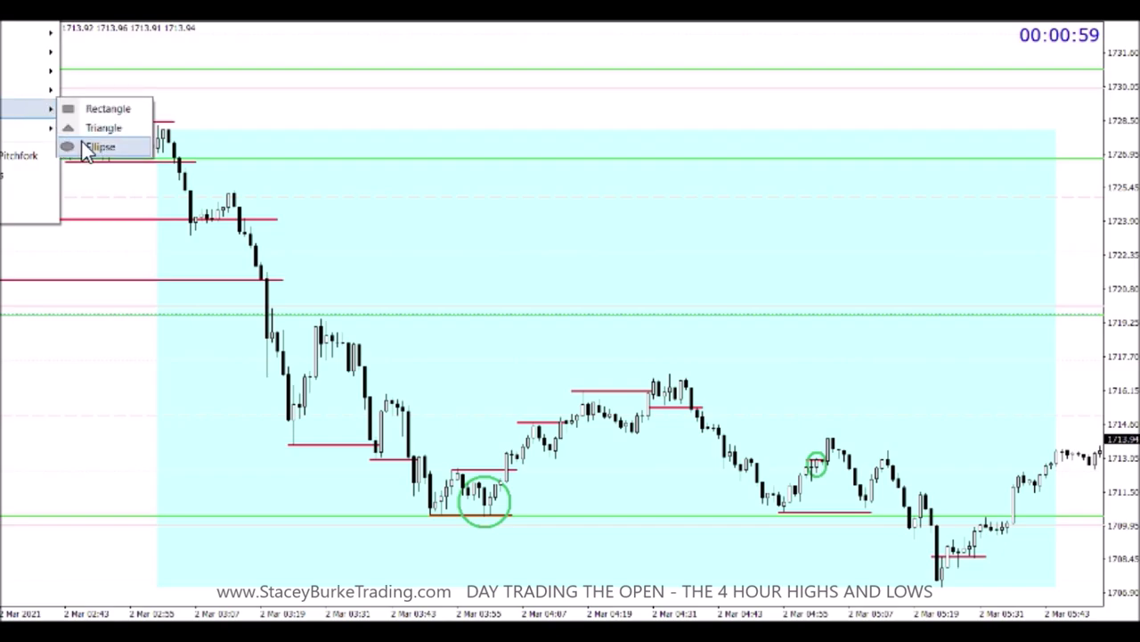
click(84, 145)
drag(977, 521, 974, 565)
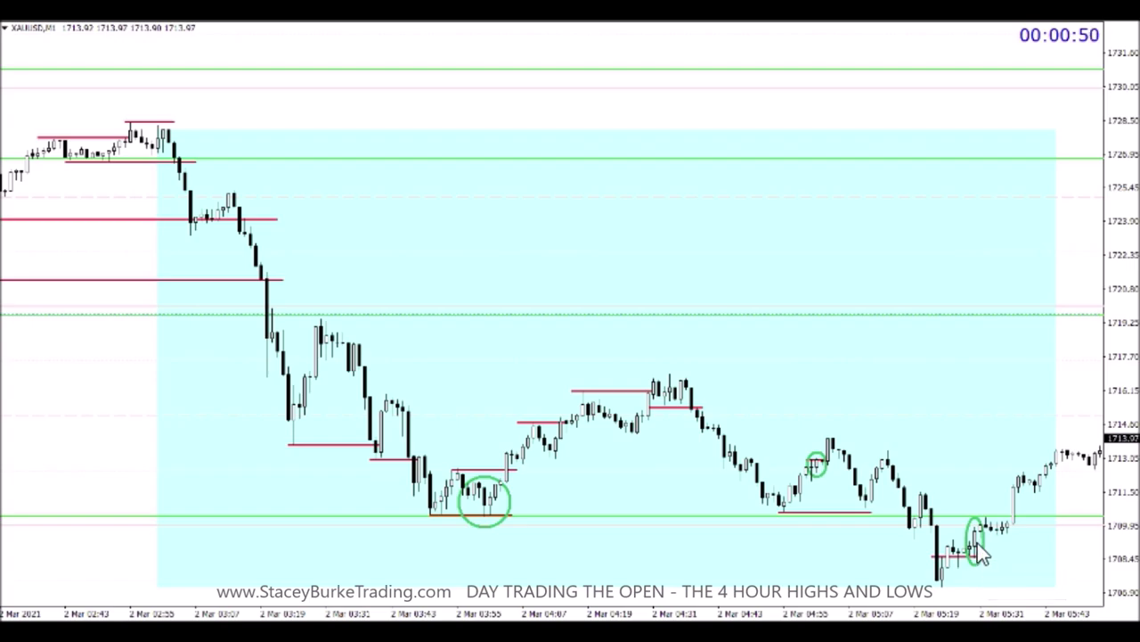
Draw horizontal trend lines at about 1711.5, 1713.4 and 1714.0 from the three preceding swing highs to where price breaks above them.
scroll(945, 530, right, 3)
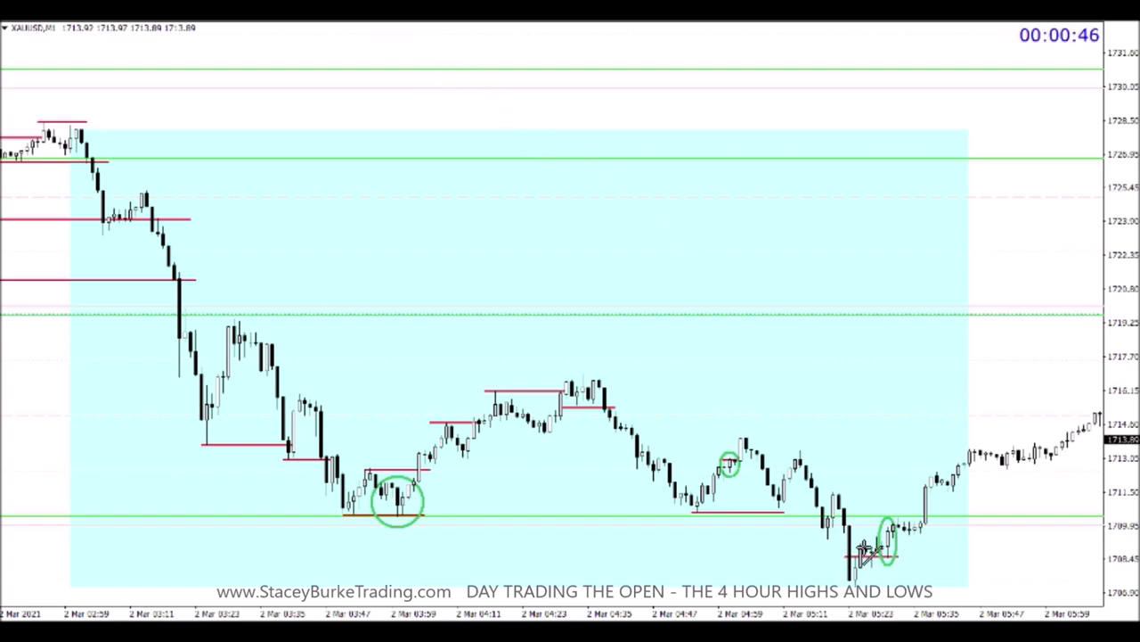
drag(829, 490, 943, 490)
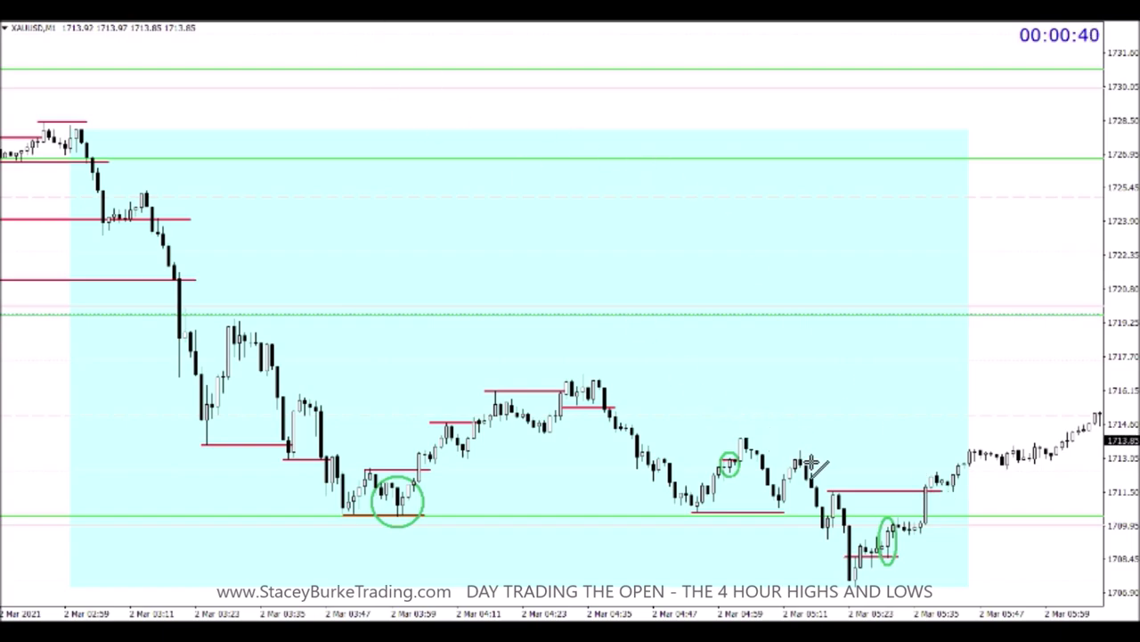
drag(795, 453, 1033, 449)
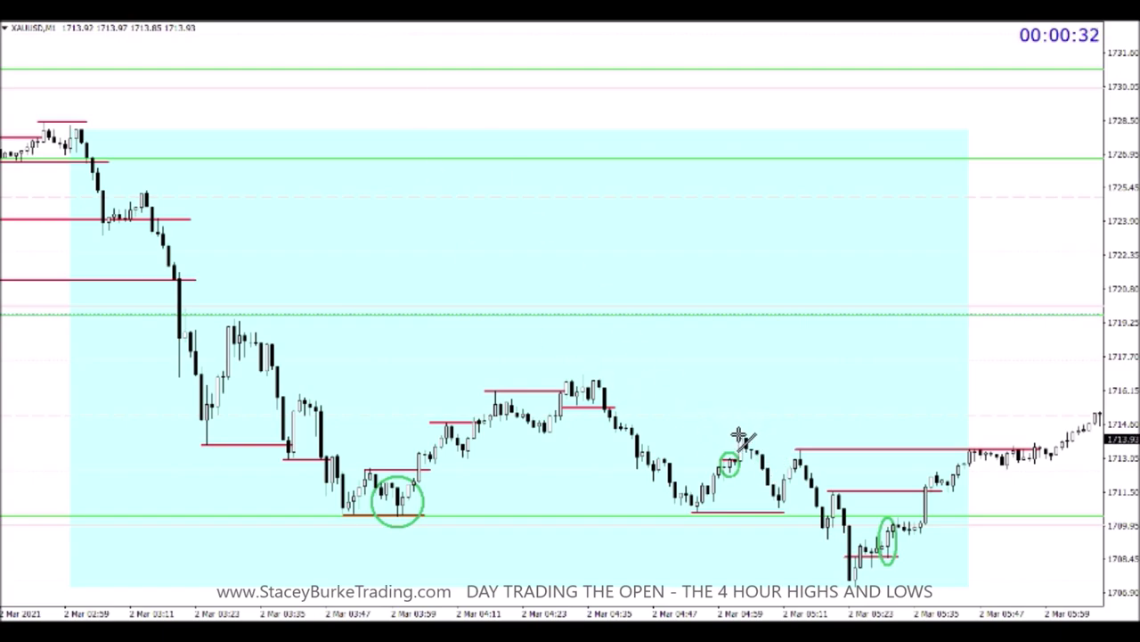
drag(736, 435, 1080, 436)
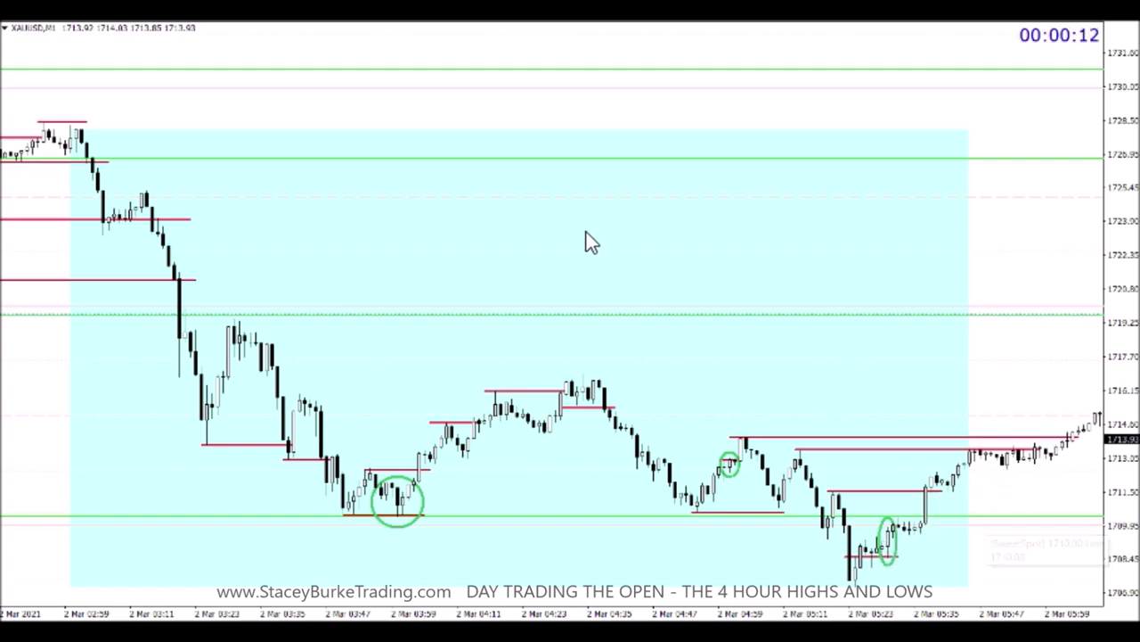
scroll(644, 477, down, 6)
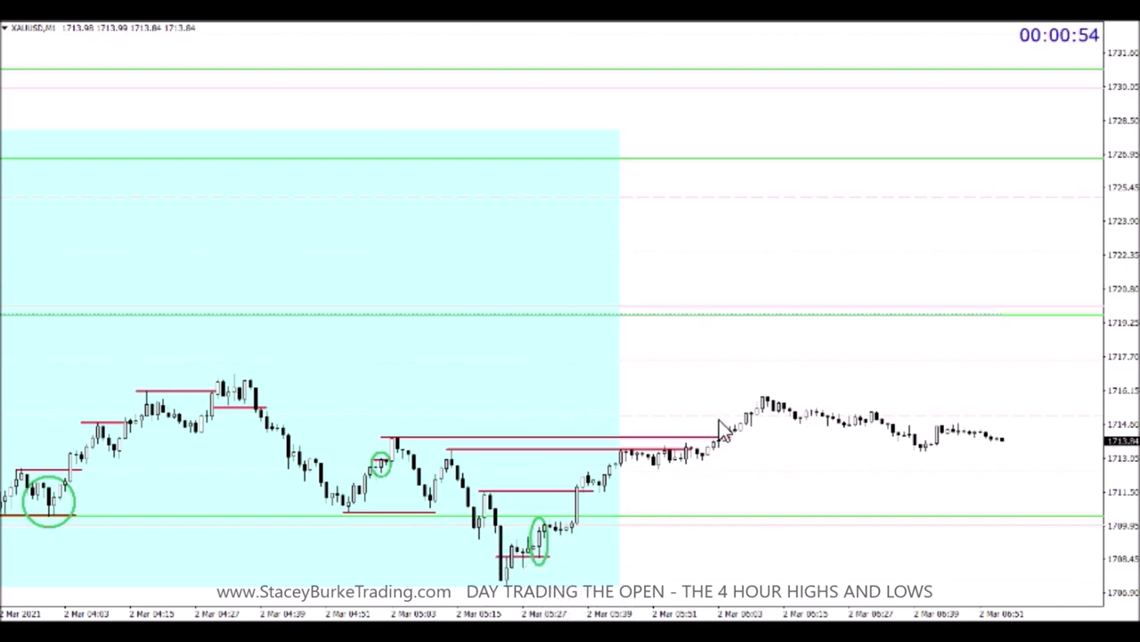
scroll(671, 361, up, 5)
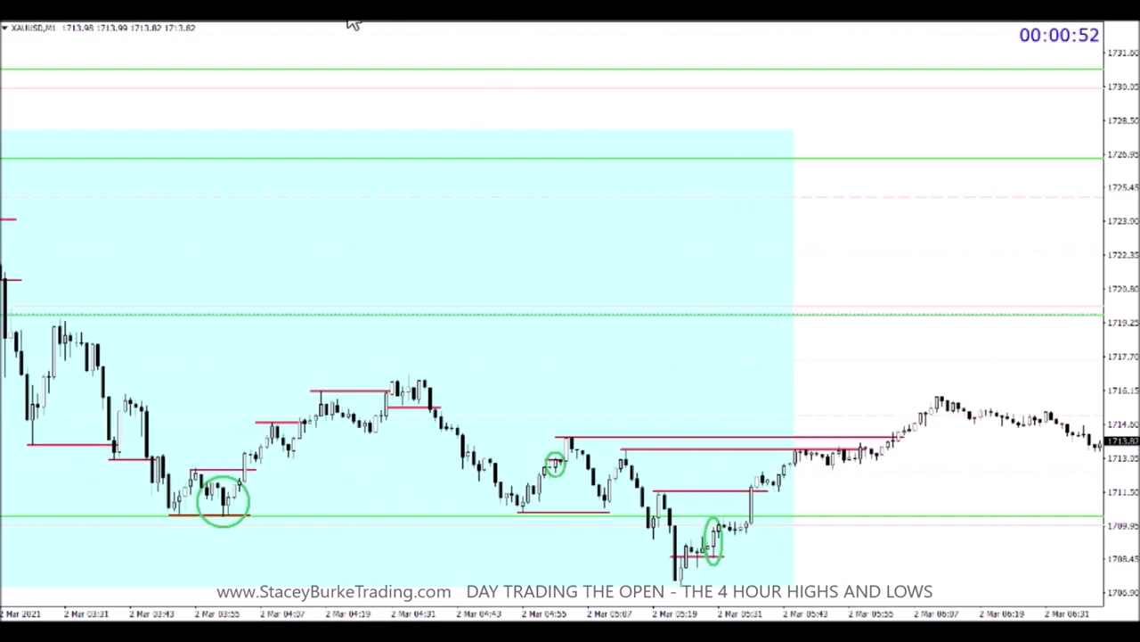
Place a full-width horizontal line at about 1717.0 through the 04:30 swing high and delete the two horizontal lines at about 1730.8 and 1726.8.
click(414, 373)
scroll(414, 377, up, 10)
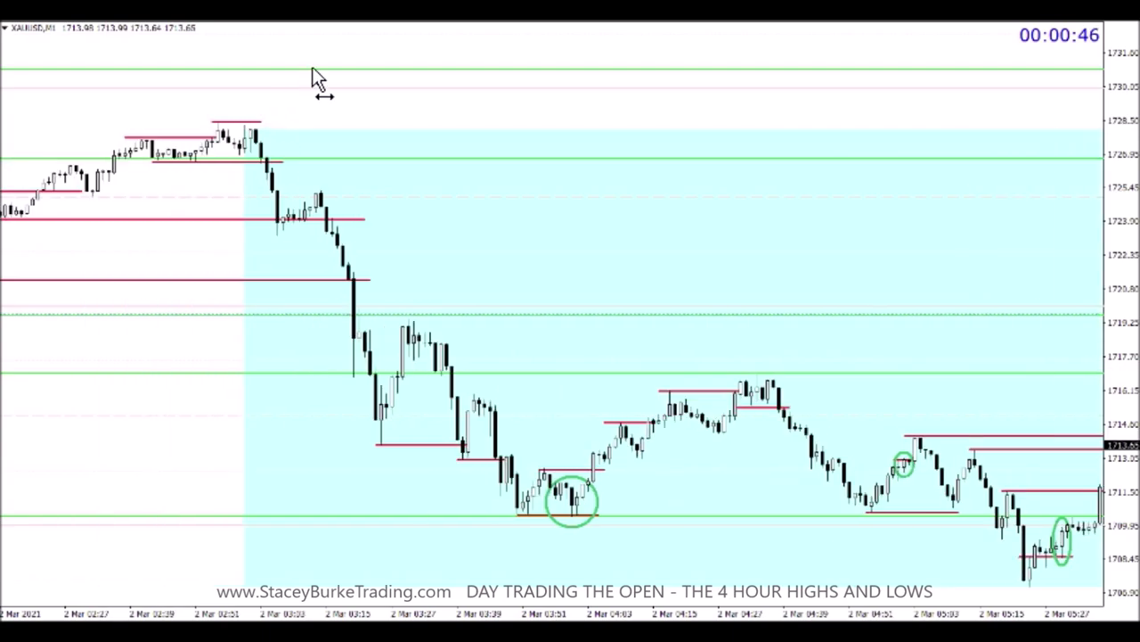
drag(313, 72, 358, 126)
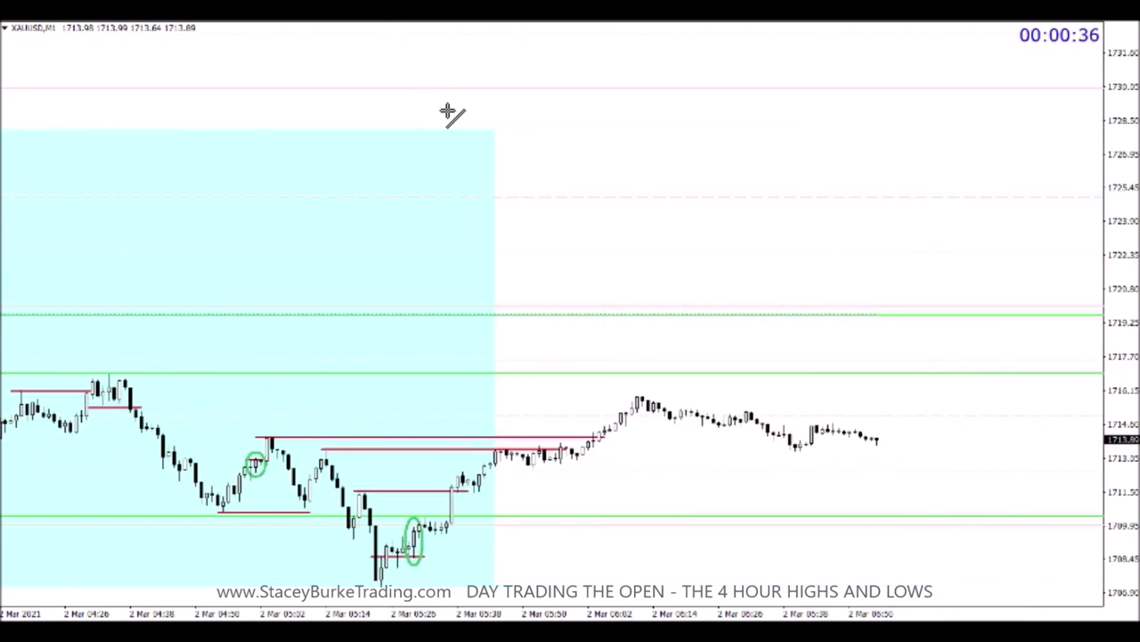
Draw a horizontal trend line at about 1715.9 from the 06:07 high, and replace the full-width 1710.4 line with one at about 1707.2 through the session low.
drag(909, 387, 1018, 397)
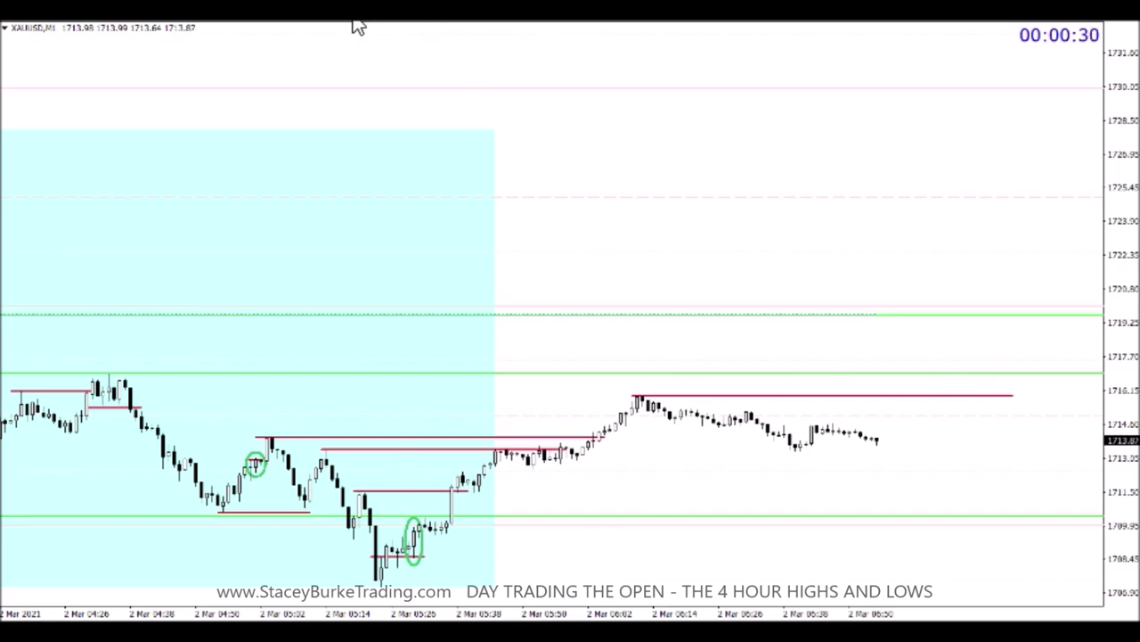
click(374, 587)
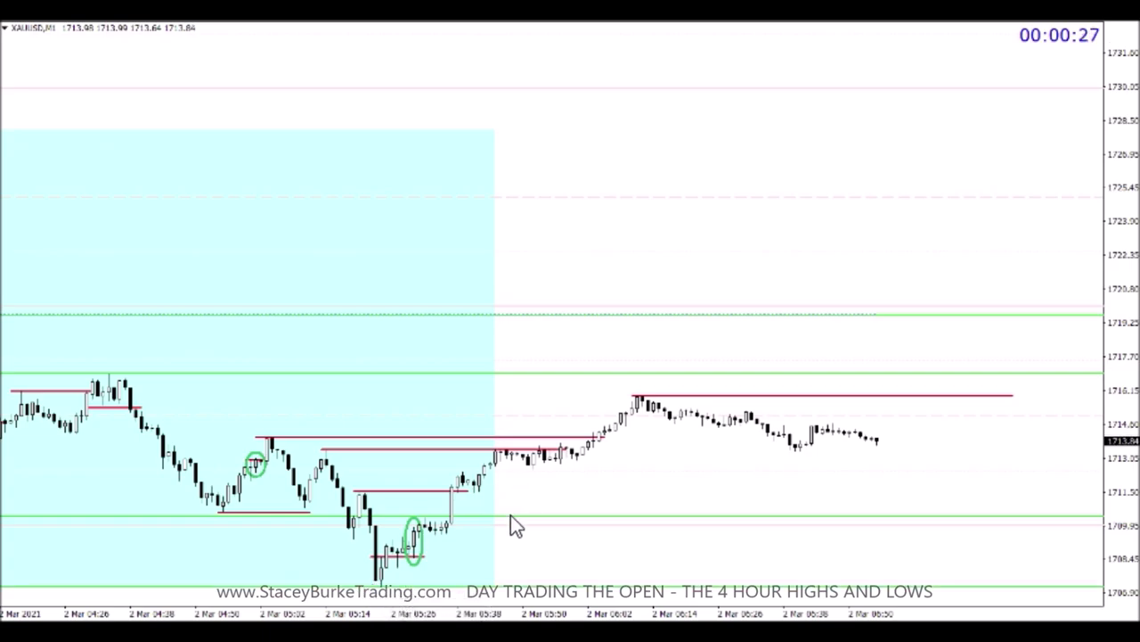
key(Delete)
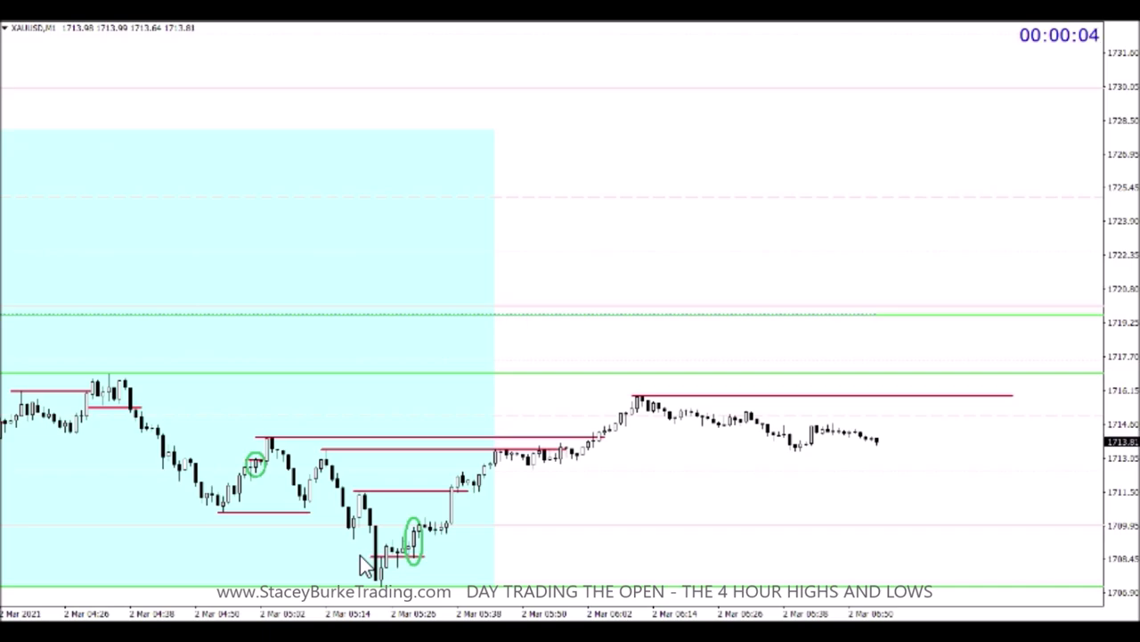
Trace the remaining full-width horizontal levels back across the marked 1 March sessions to 26 February's blue and pink session boxes.
key(minus)
key(minus)
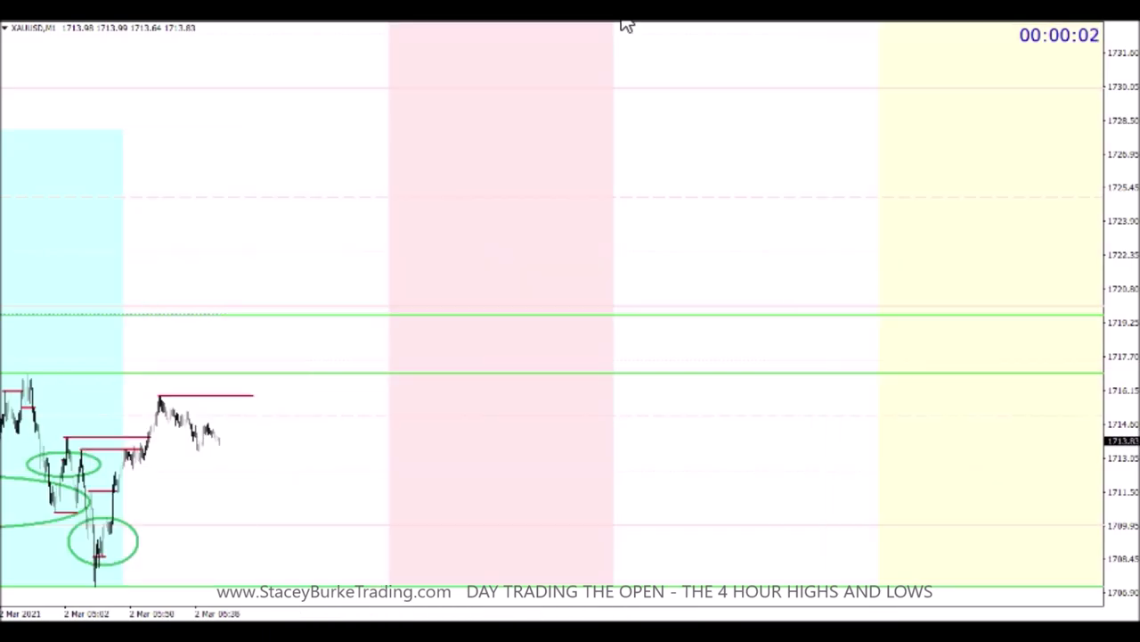
scroll(508, 199, left, 15)
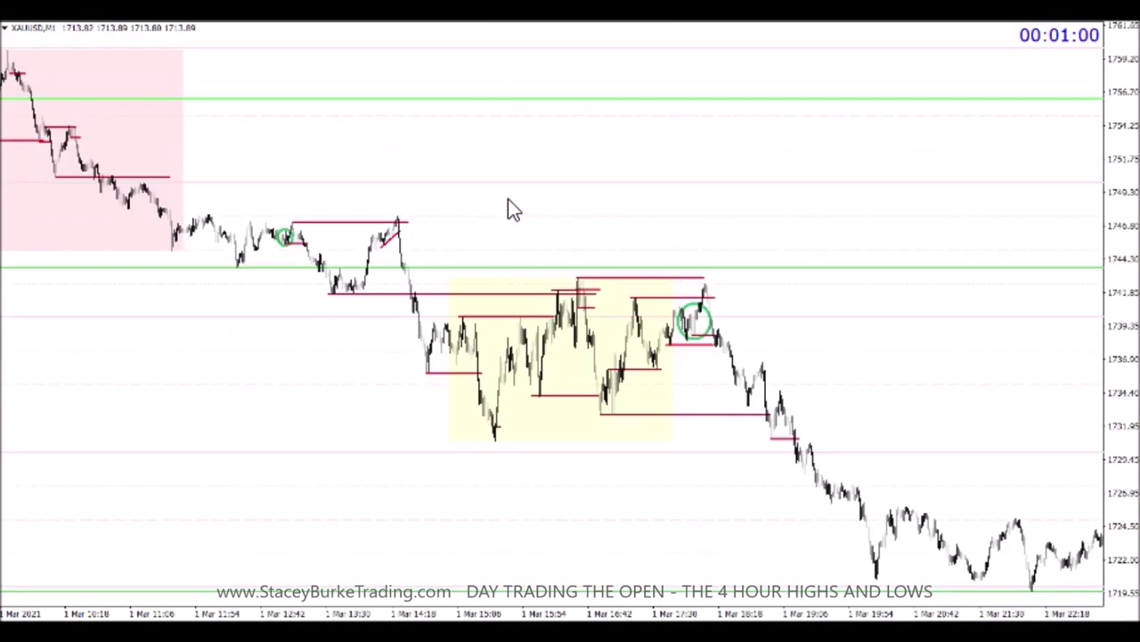
scroll(508, 200, left, 10)
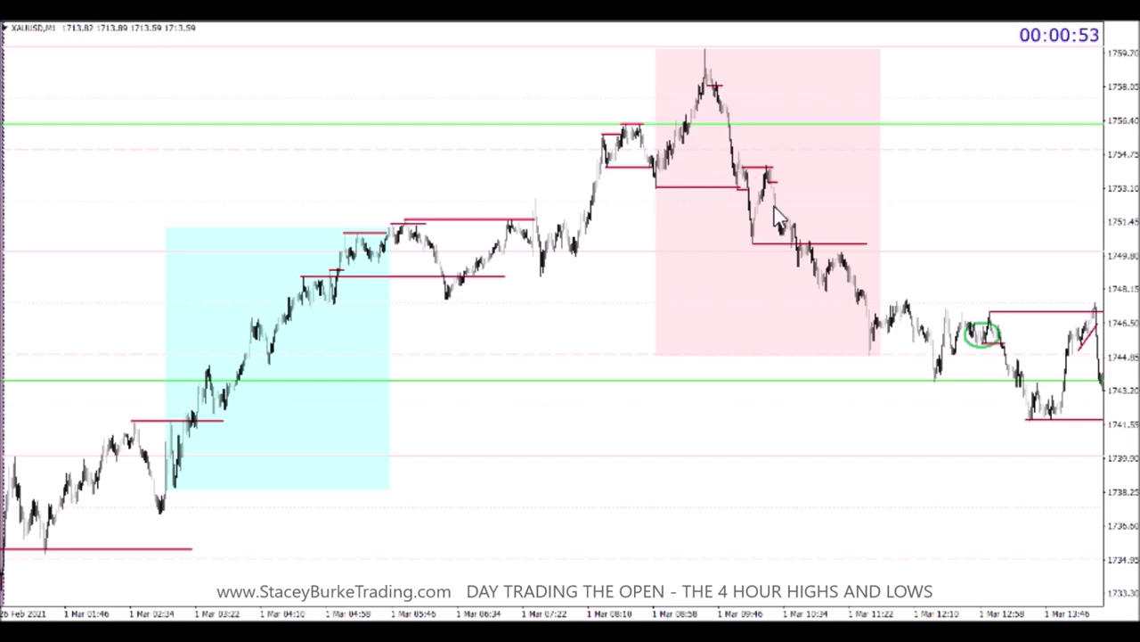
scroll(588, 370, left, 5)
scroll(575, 366, left, 6)
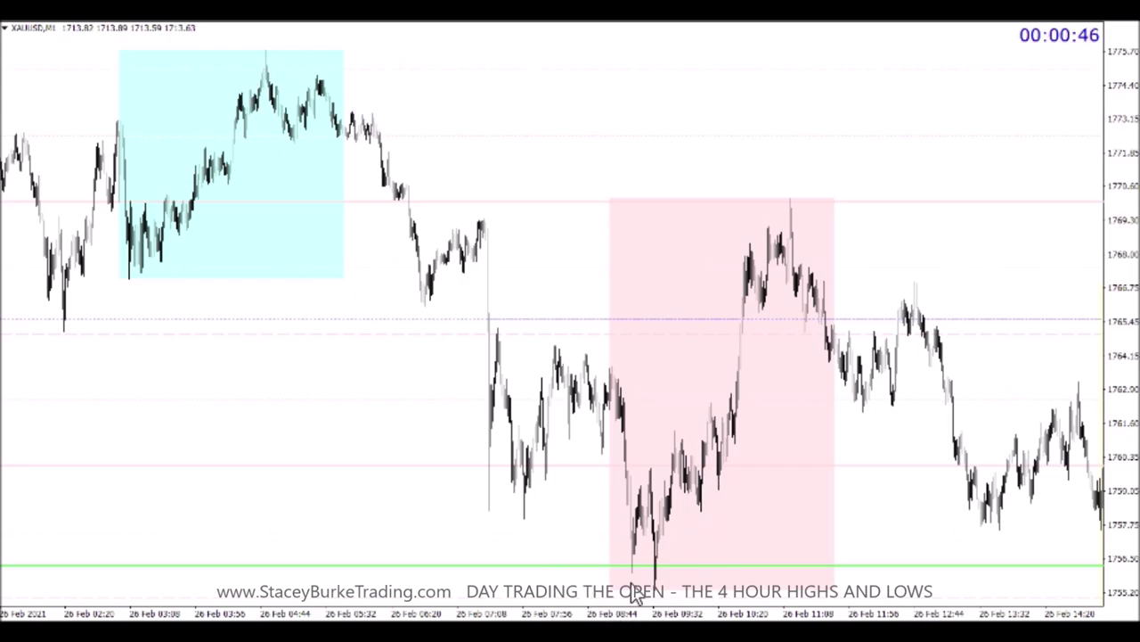
Review the price action from 26 February's pink and yellow sessions through the marked 1 March setups to 2 March's latest candles.
scroll(741, 504, right, 1)
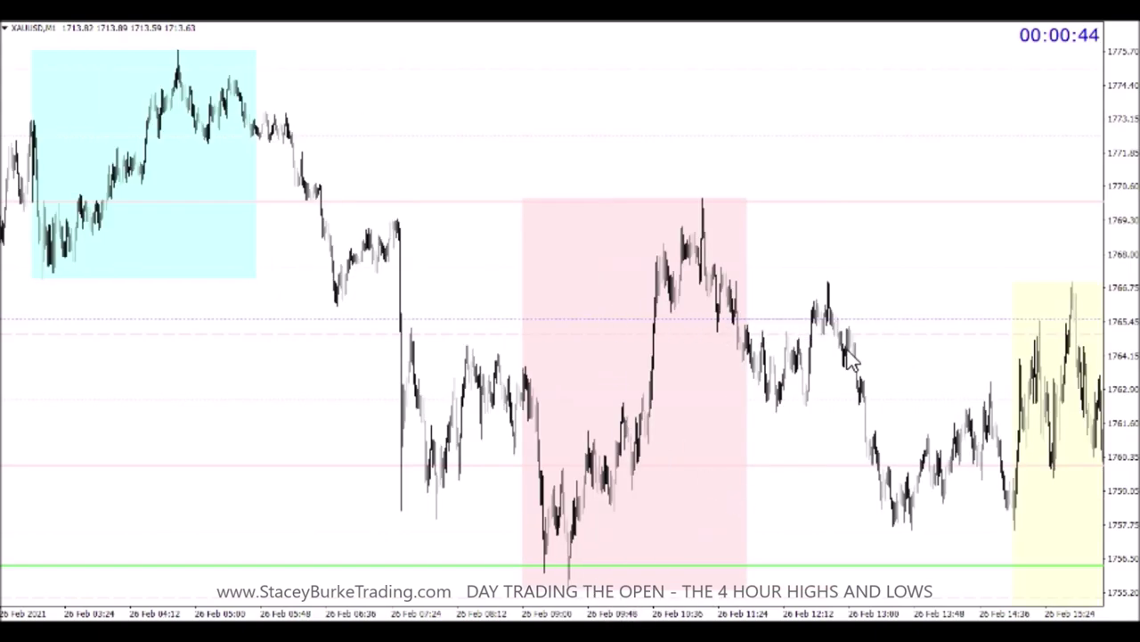
scroll(844, 353, right, 2)
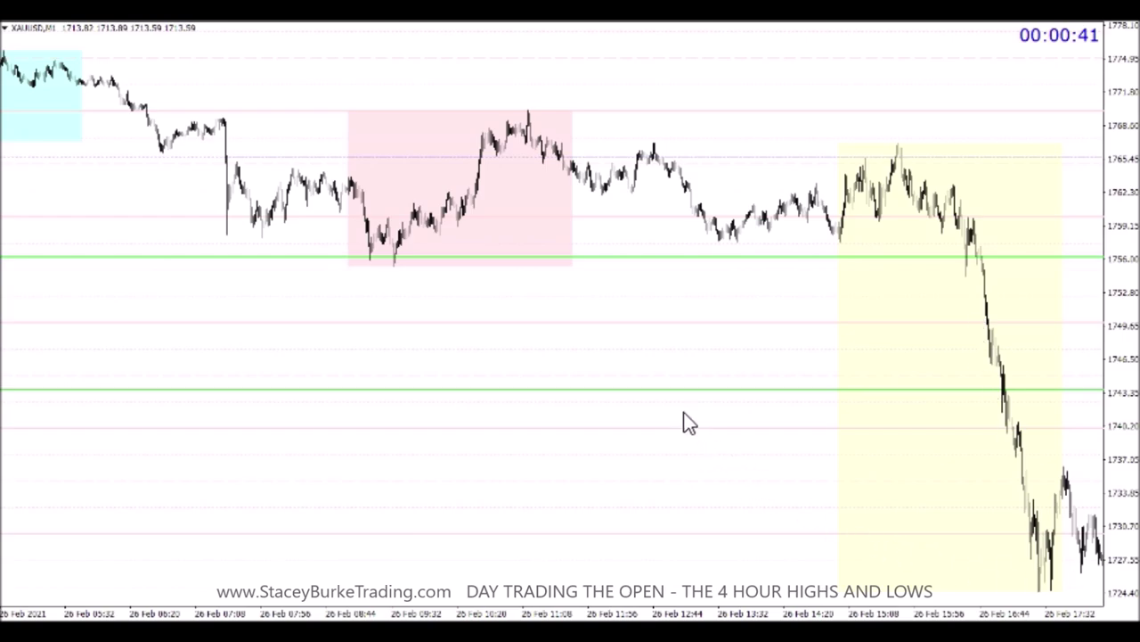
scroll(655, 392, right, 1)
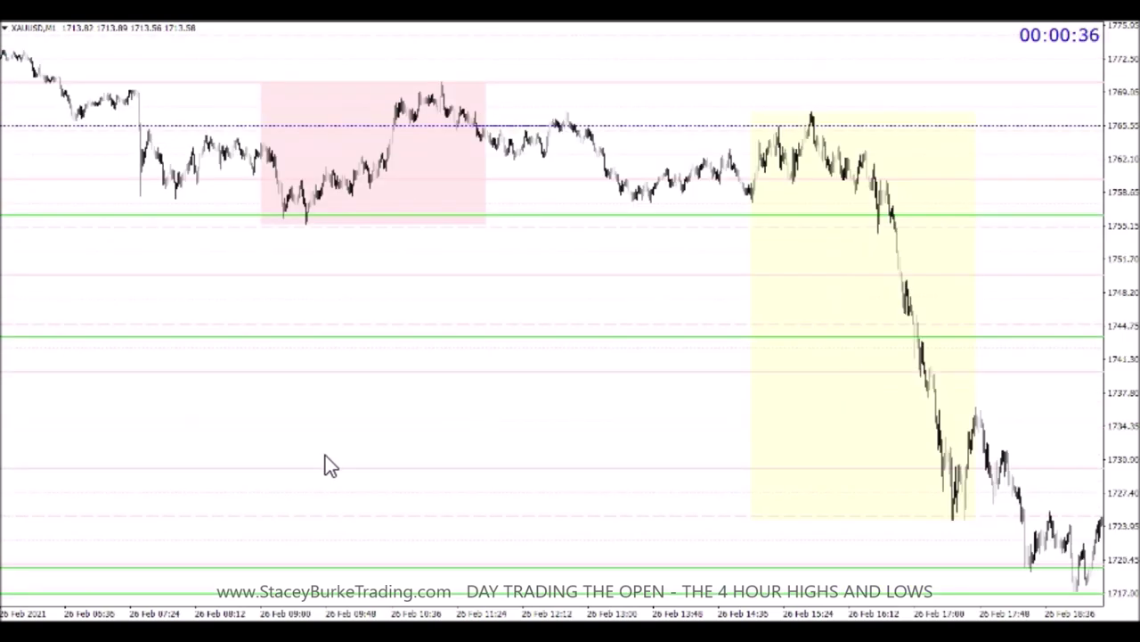
scroll(326, 457, down, 10)
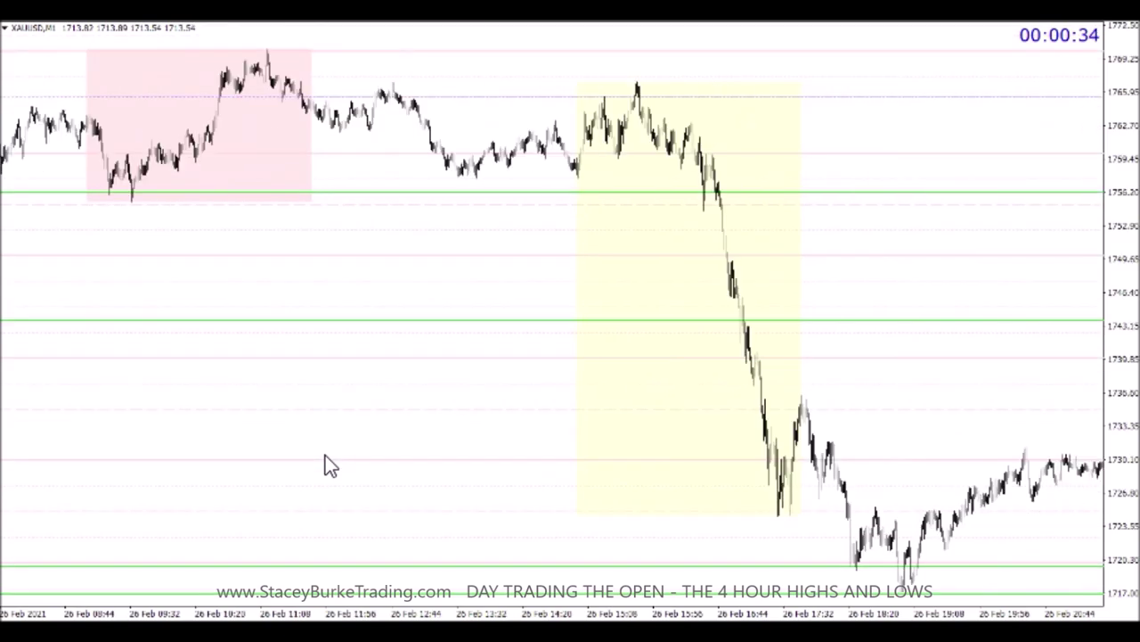
scroll(325, 455, down, 10)
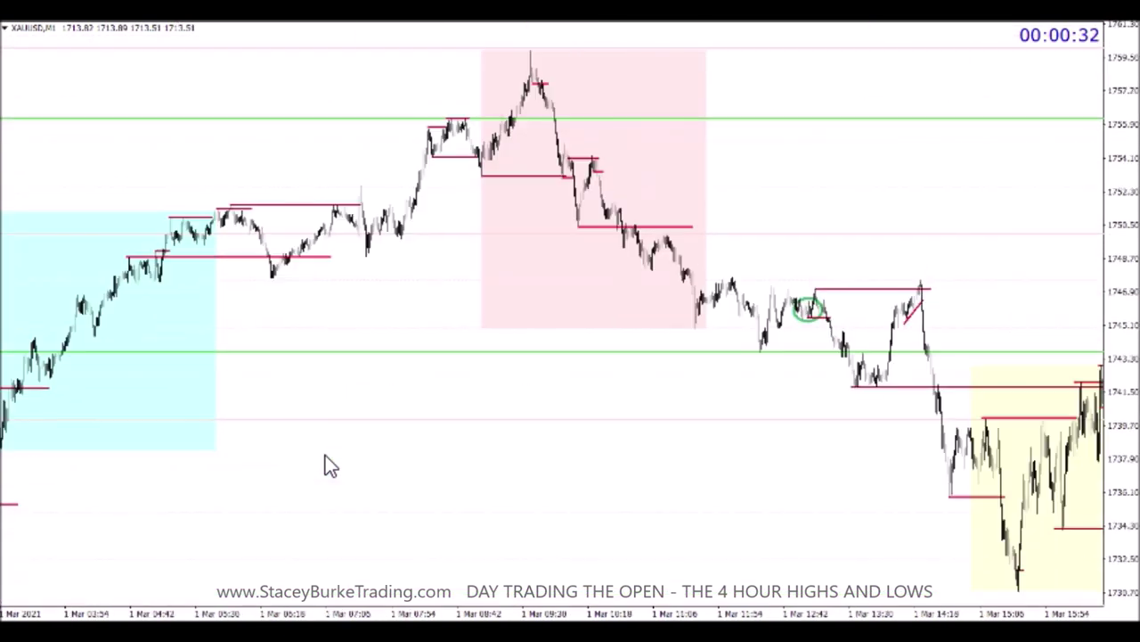
scroll(325, 455, down, 5)
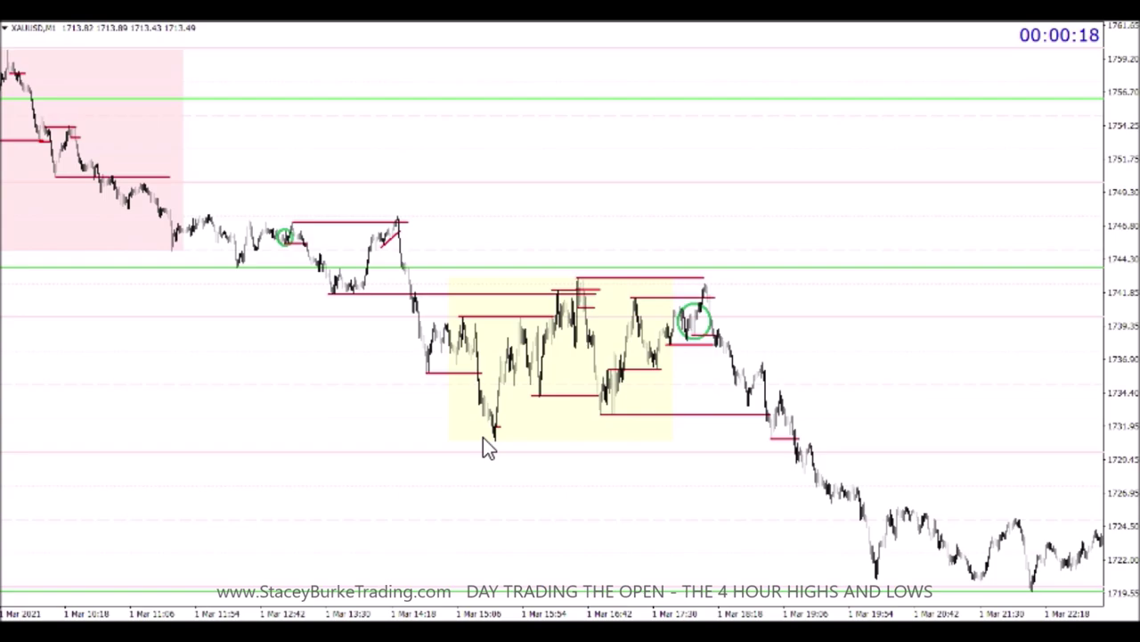
scroll(483, 438, down, 3)
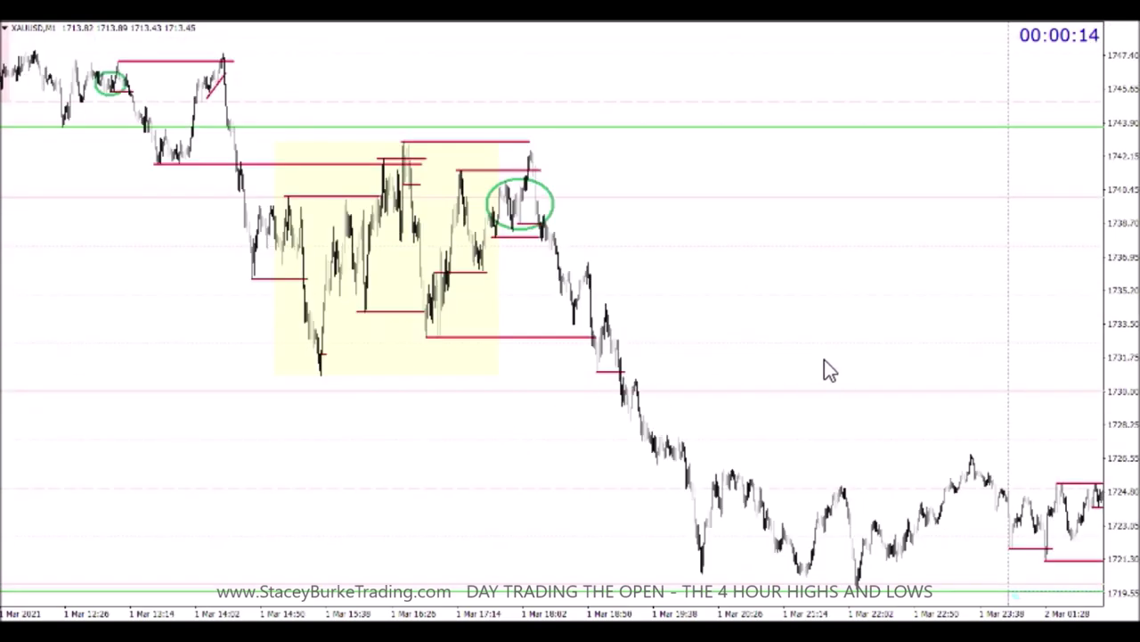
scroll(824, 361, down, 10)
scroll(932, 357, down, 5)
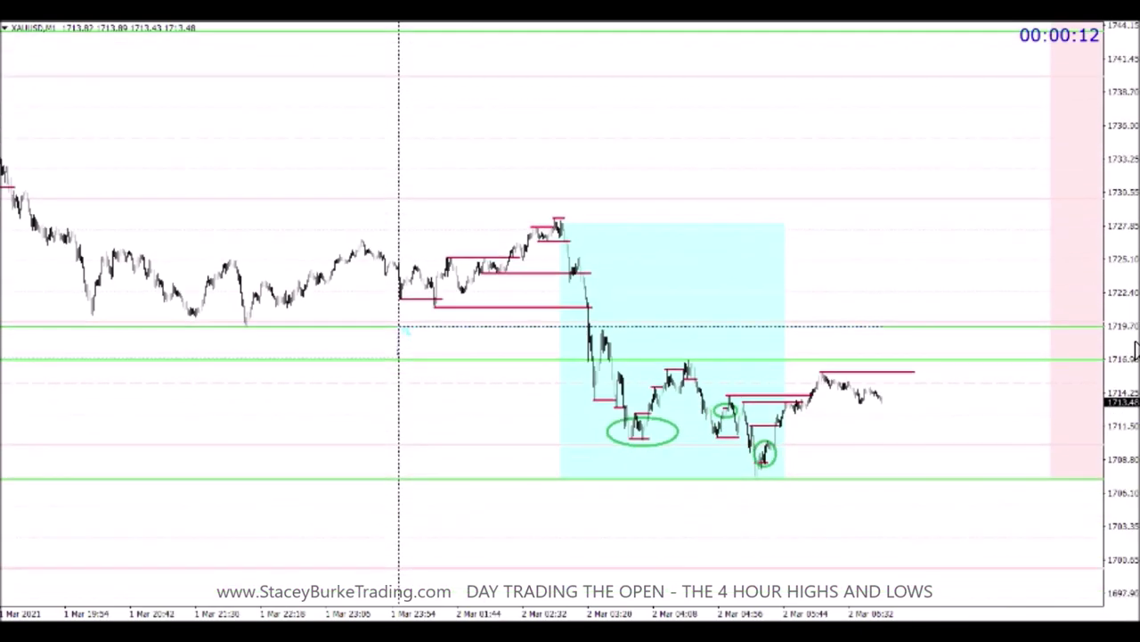